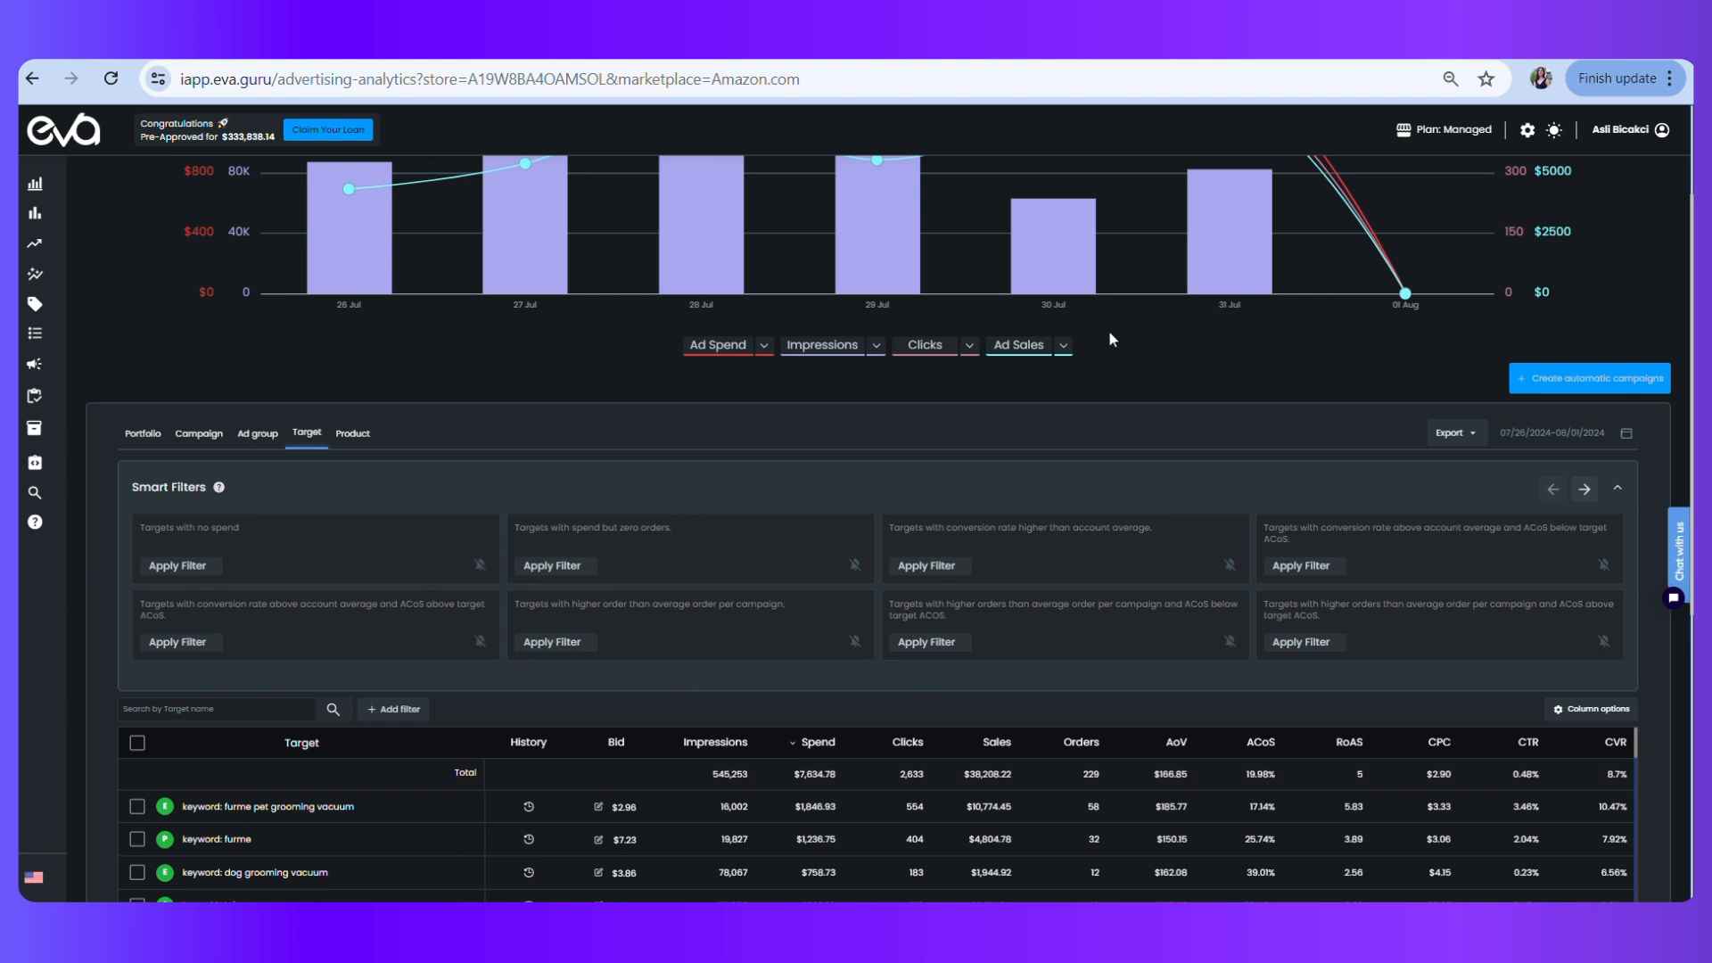
Try filtering the targets by the Dumbbells and 210 Pound Dumbbell Set With A-Frame Rack Display Views Remarketing campaigns, and clear that campaign filter
click(397, 709)
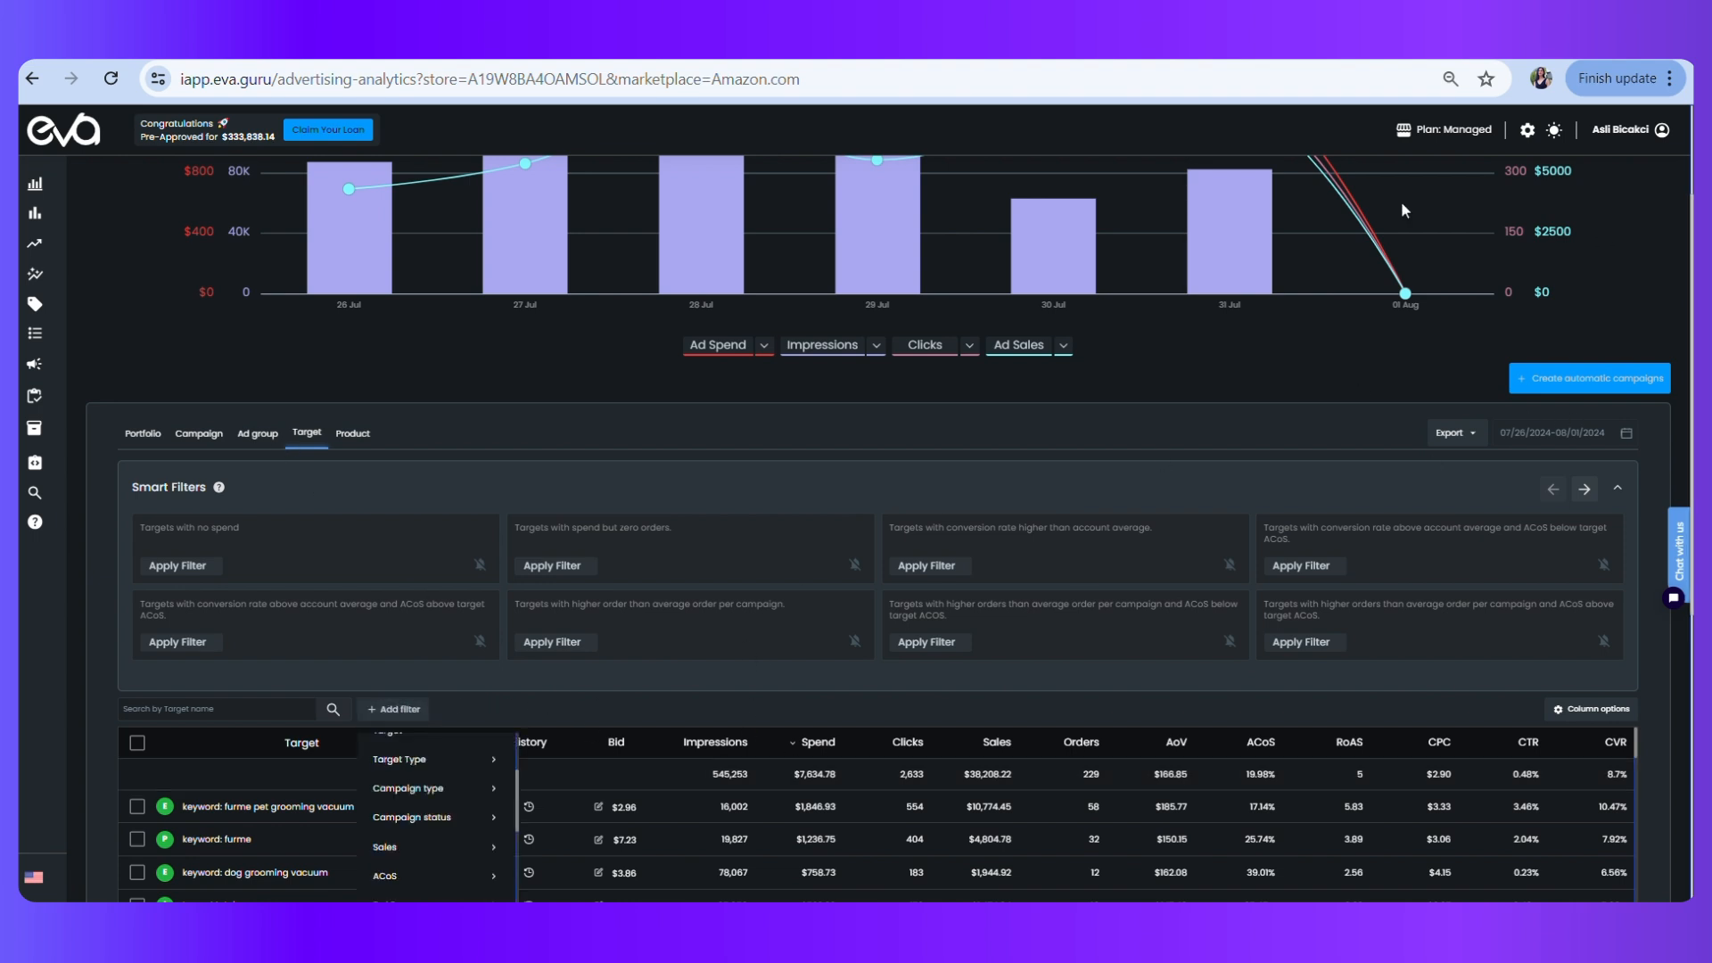
scroll(411, 740, down, 1)
scroll(410, 741, down, 3)
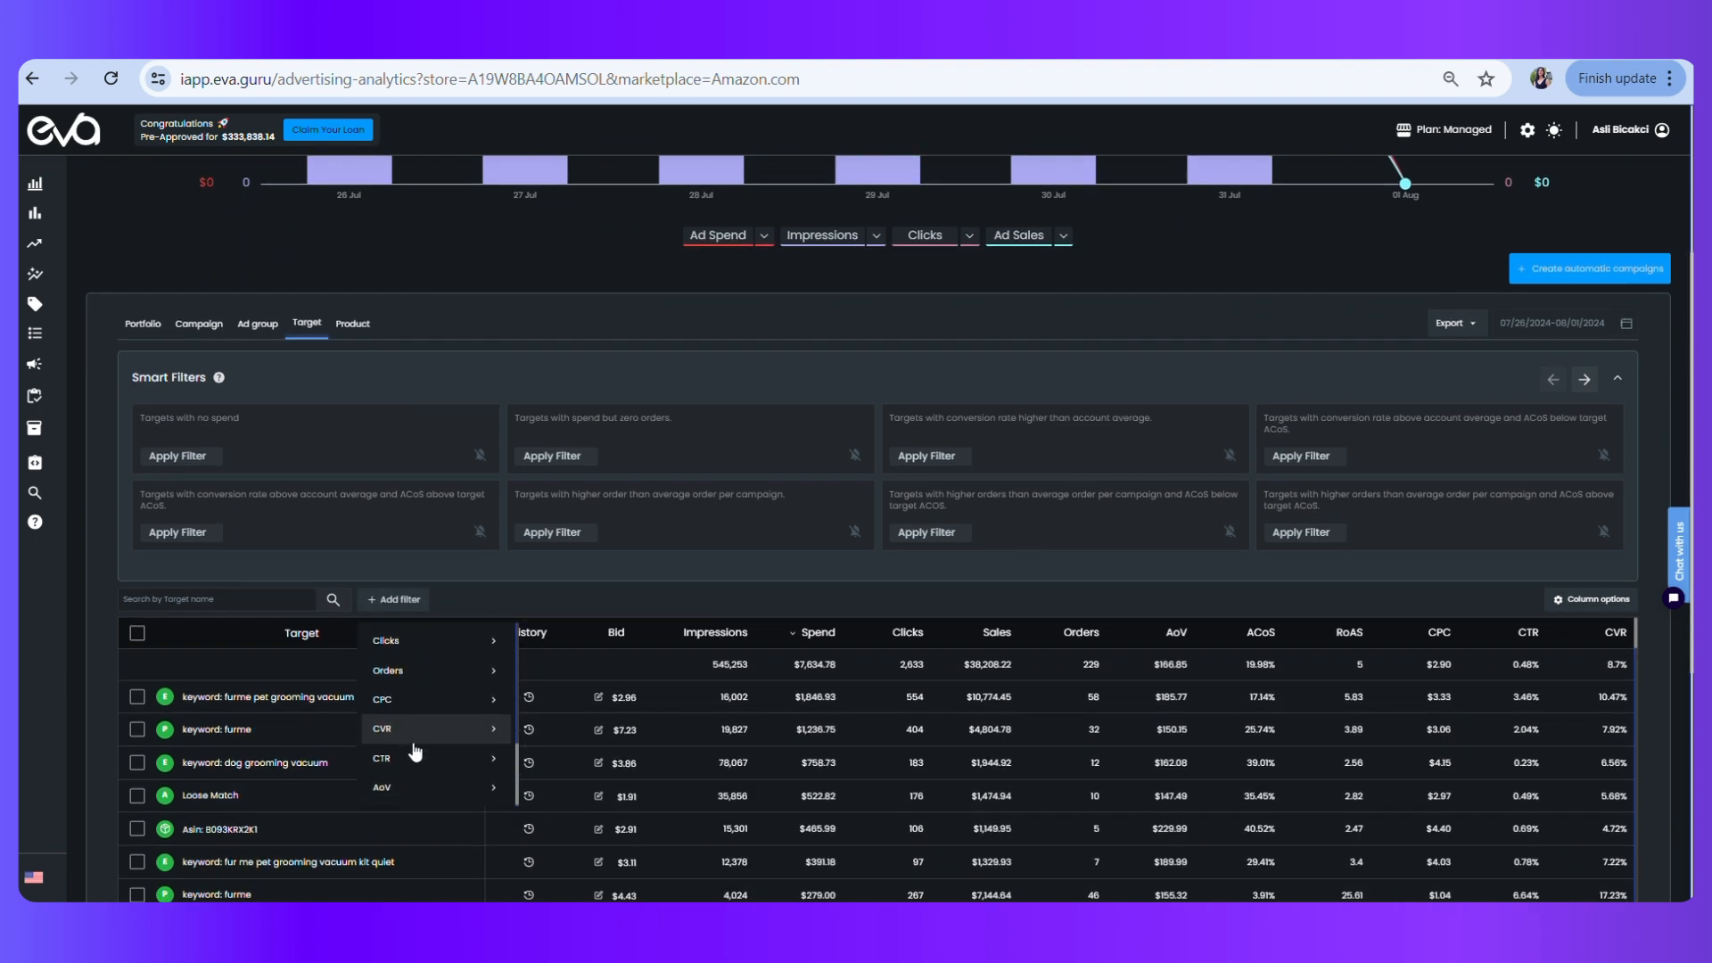
scroll(378, 731, up, 4)
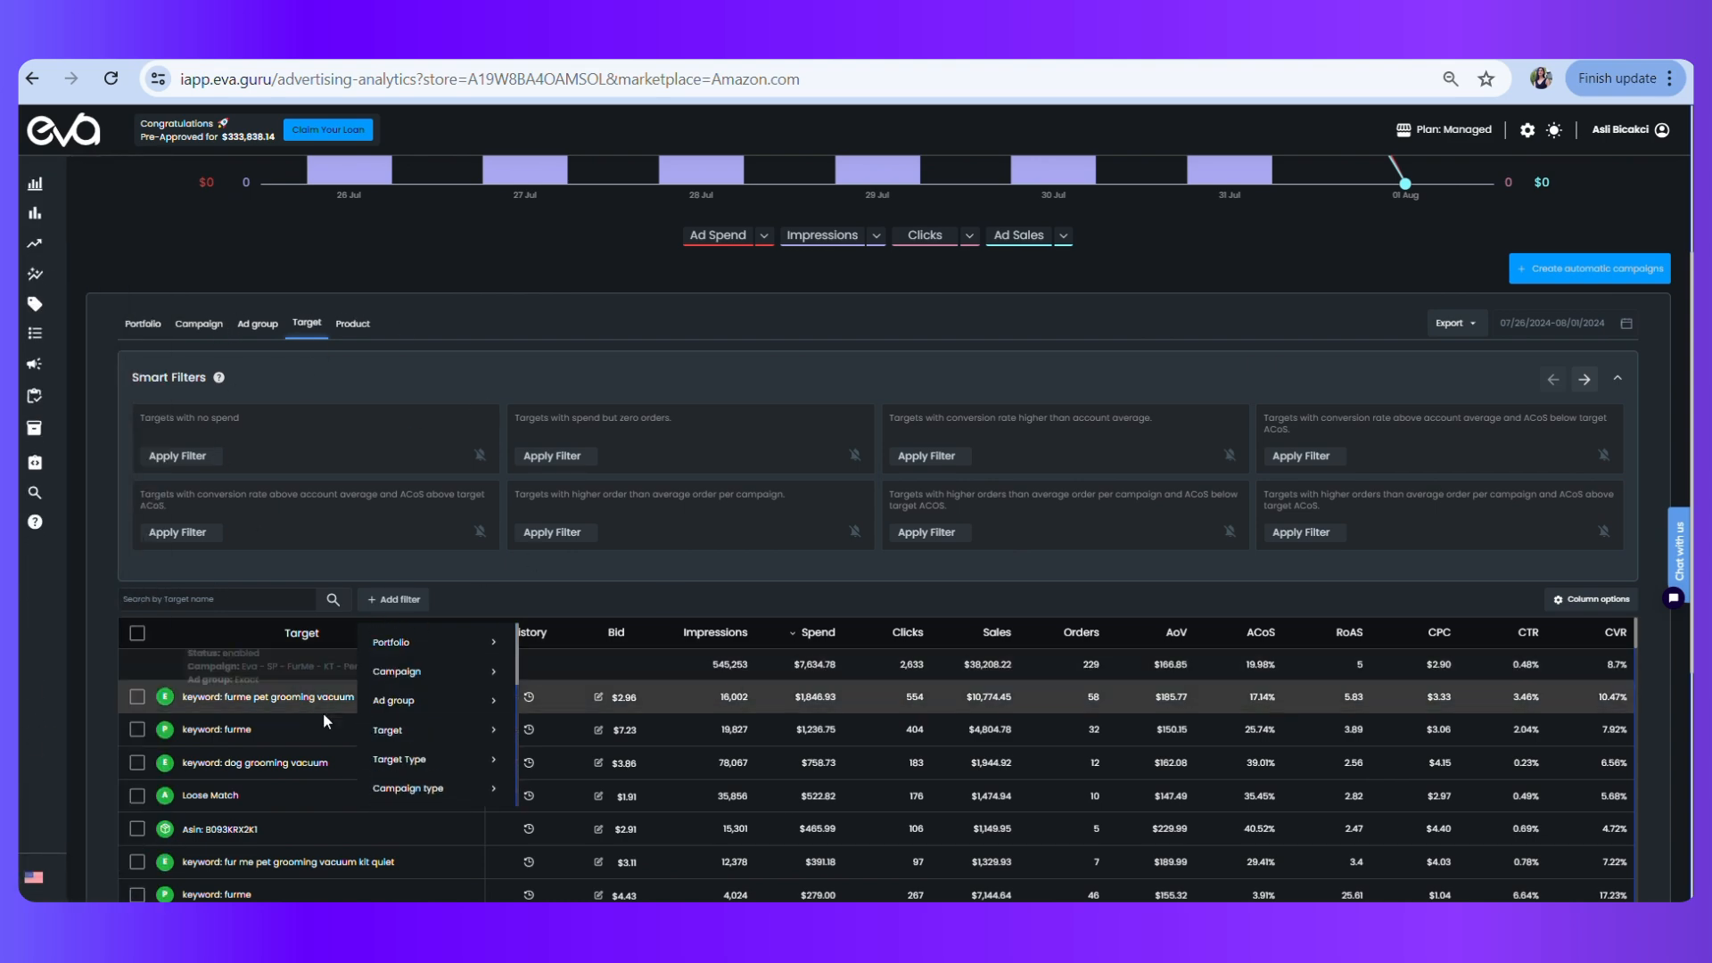
scroll(478, 713, down, 1)
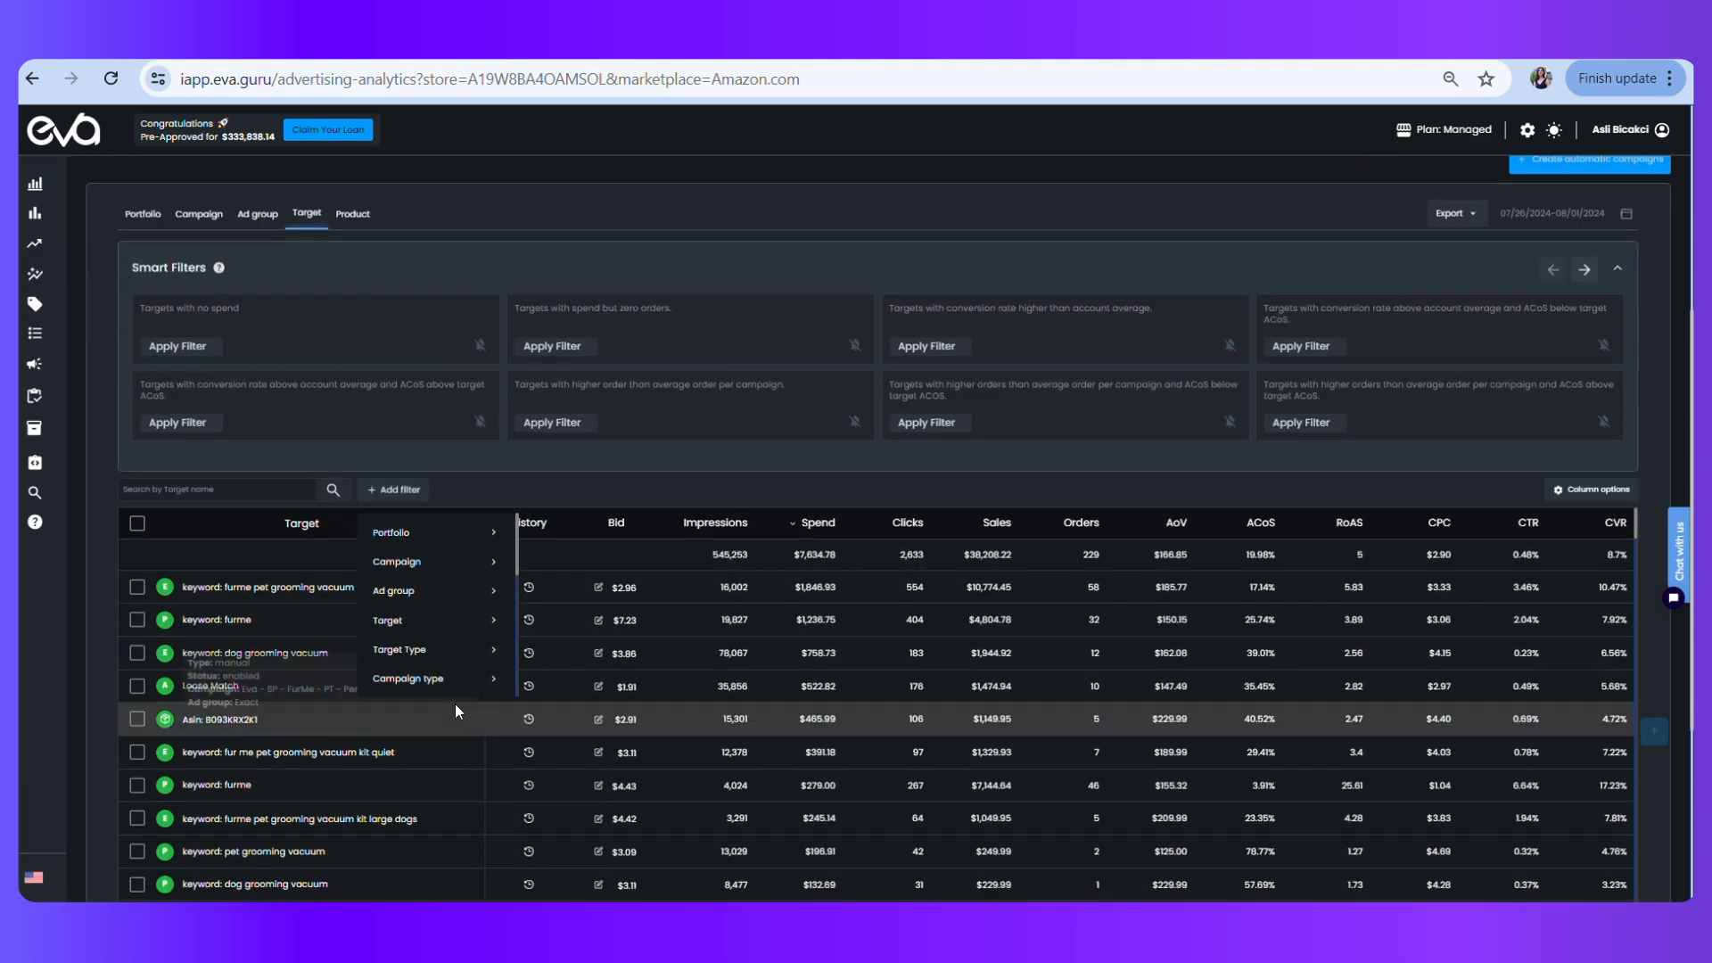
click(420, 564)
click(538, 570)
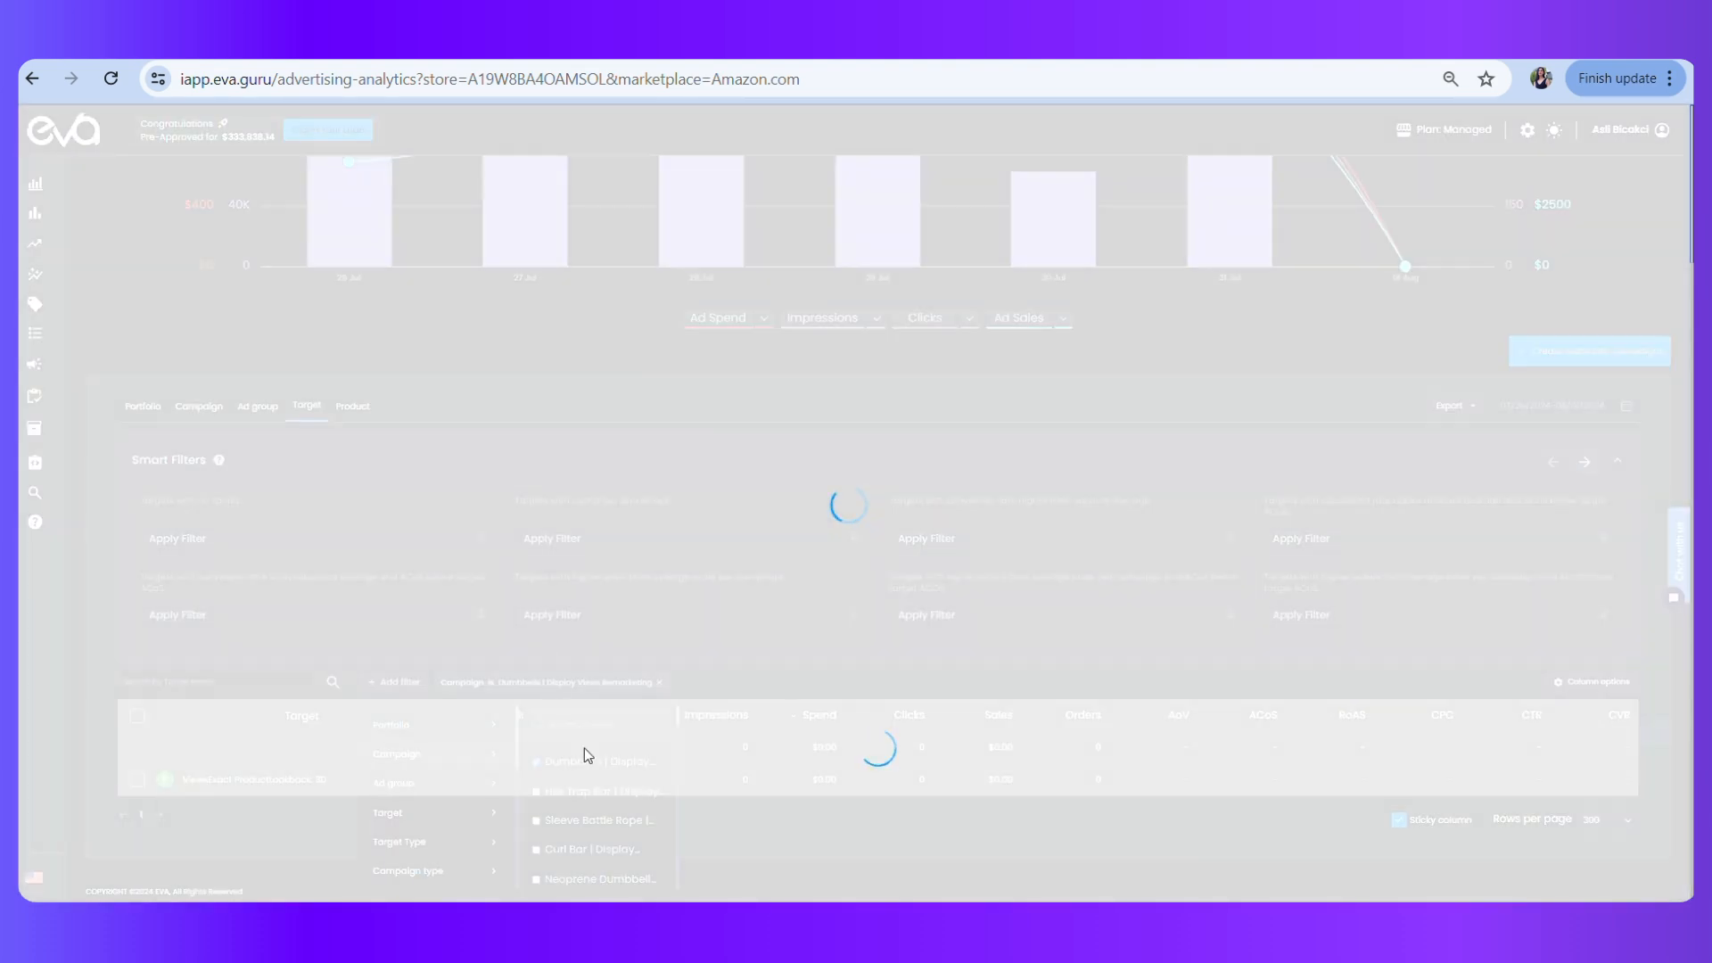
scroll(669, 807, down, 1)
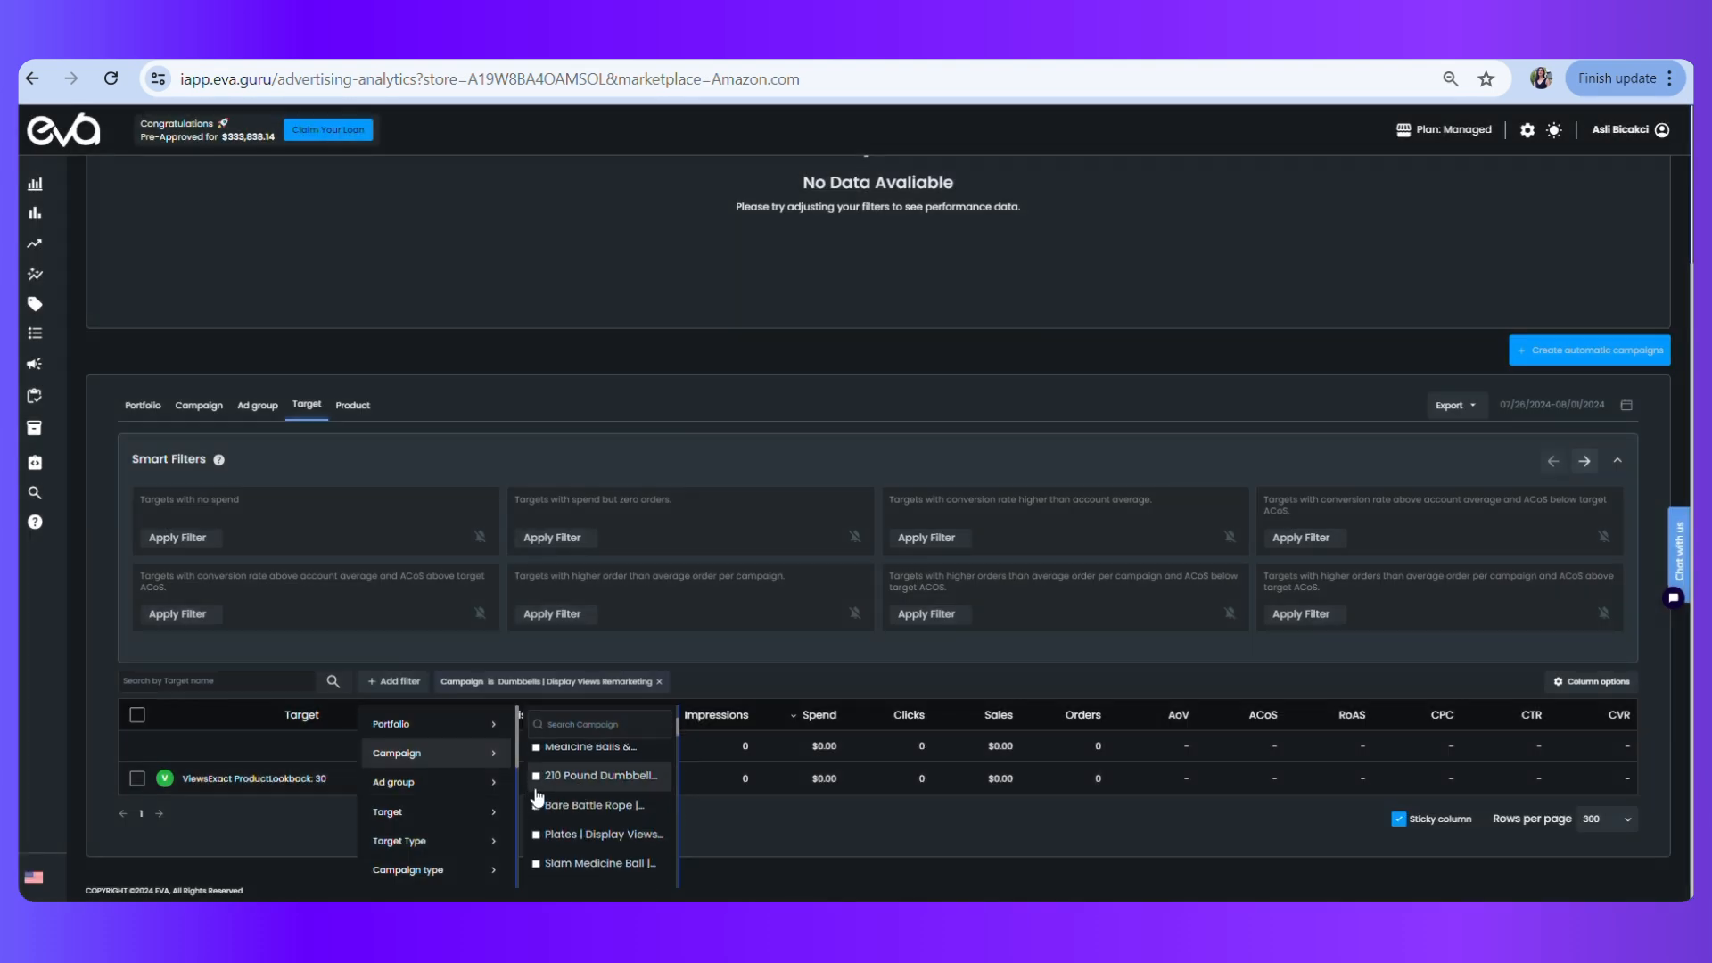
click(571, 775)
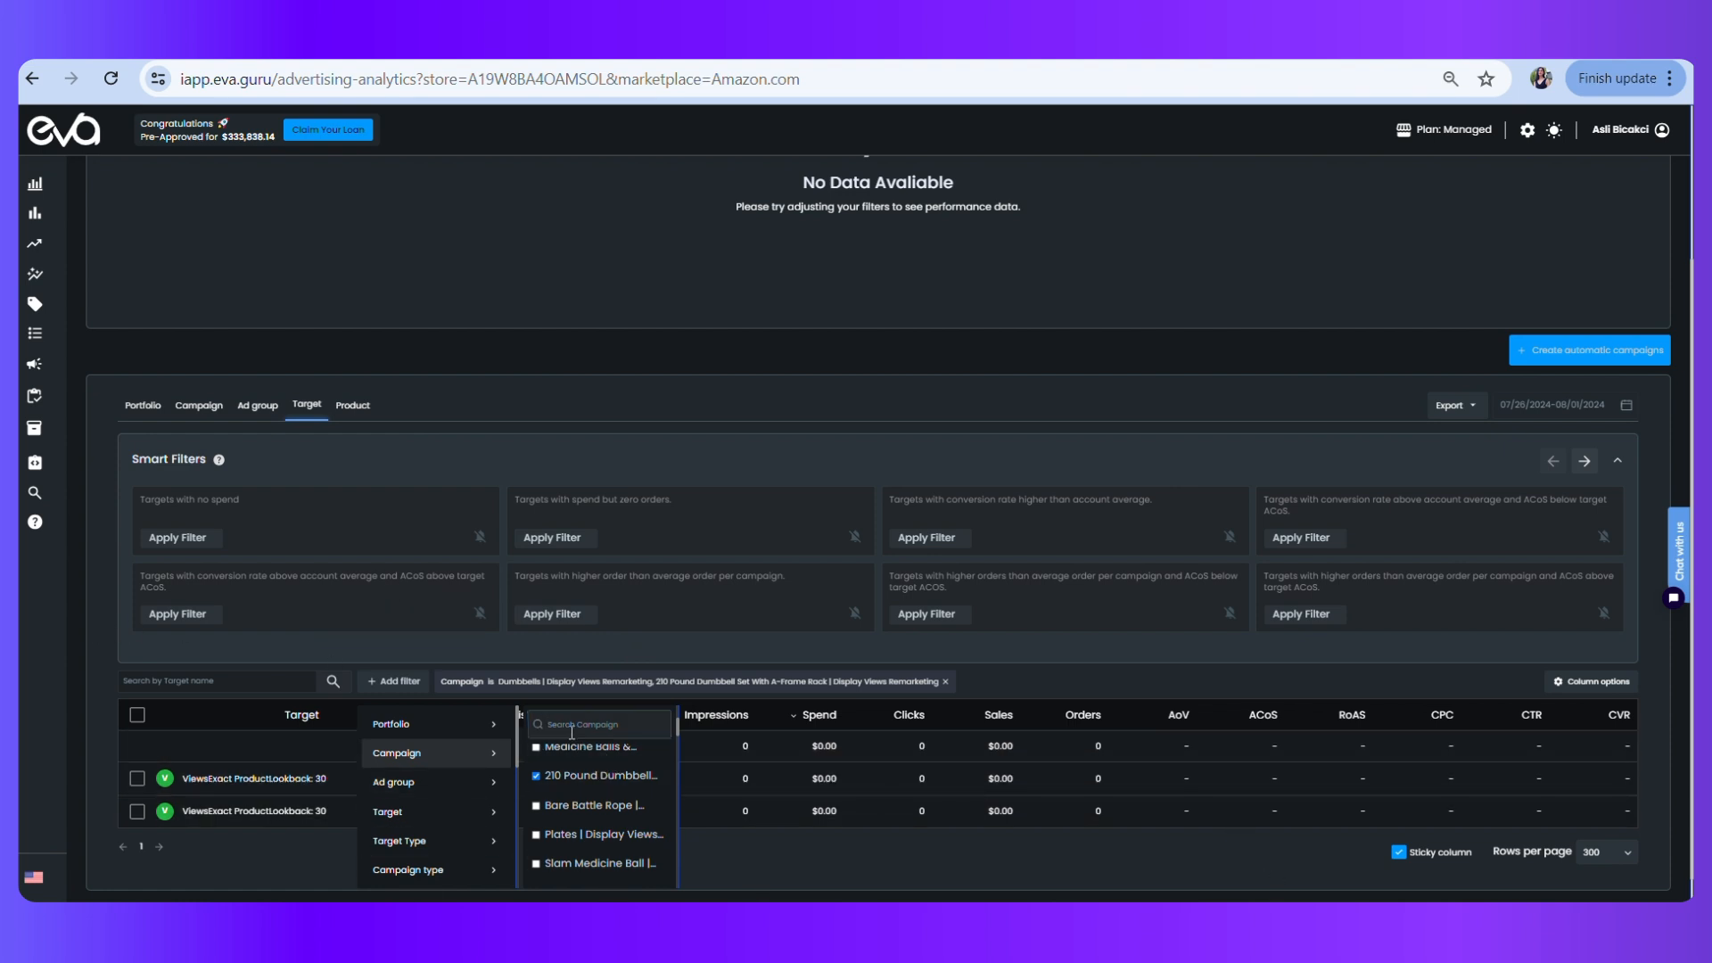
scroll(553, 794, up, 5)
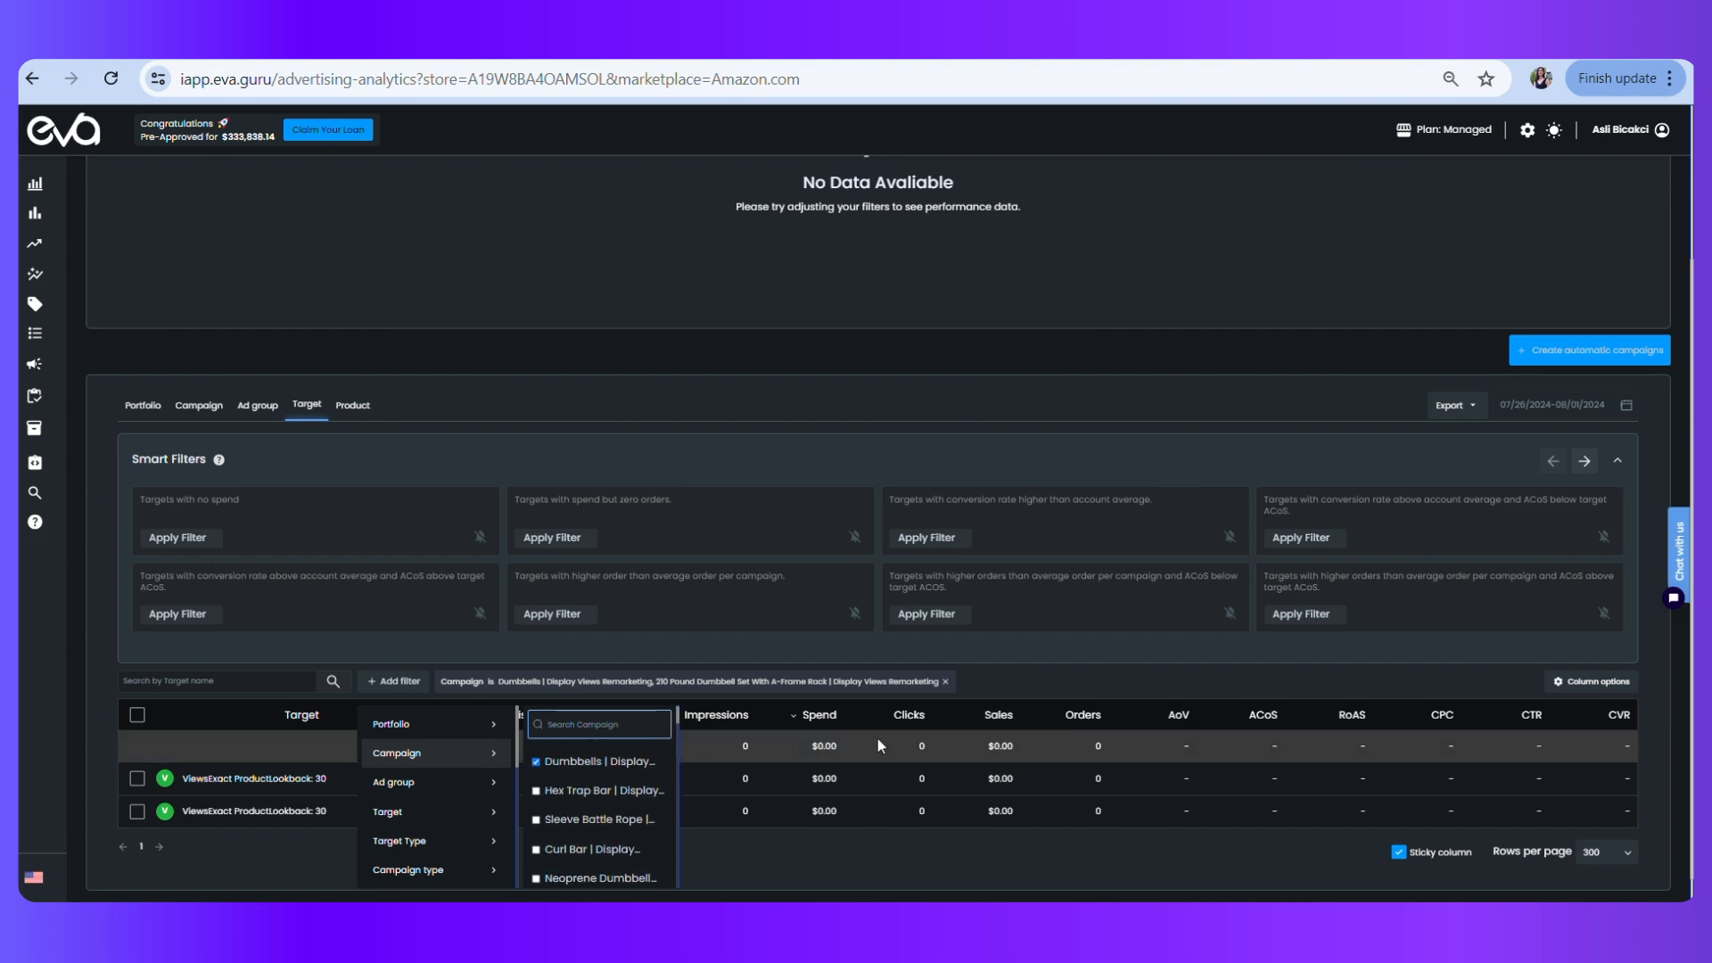
click(946, 682)
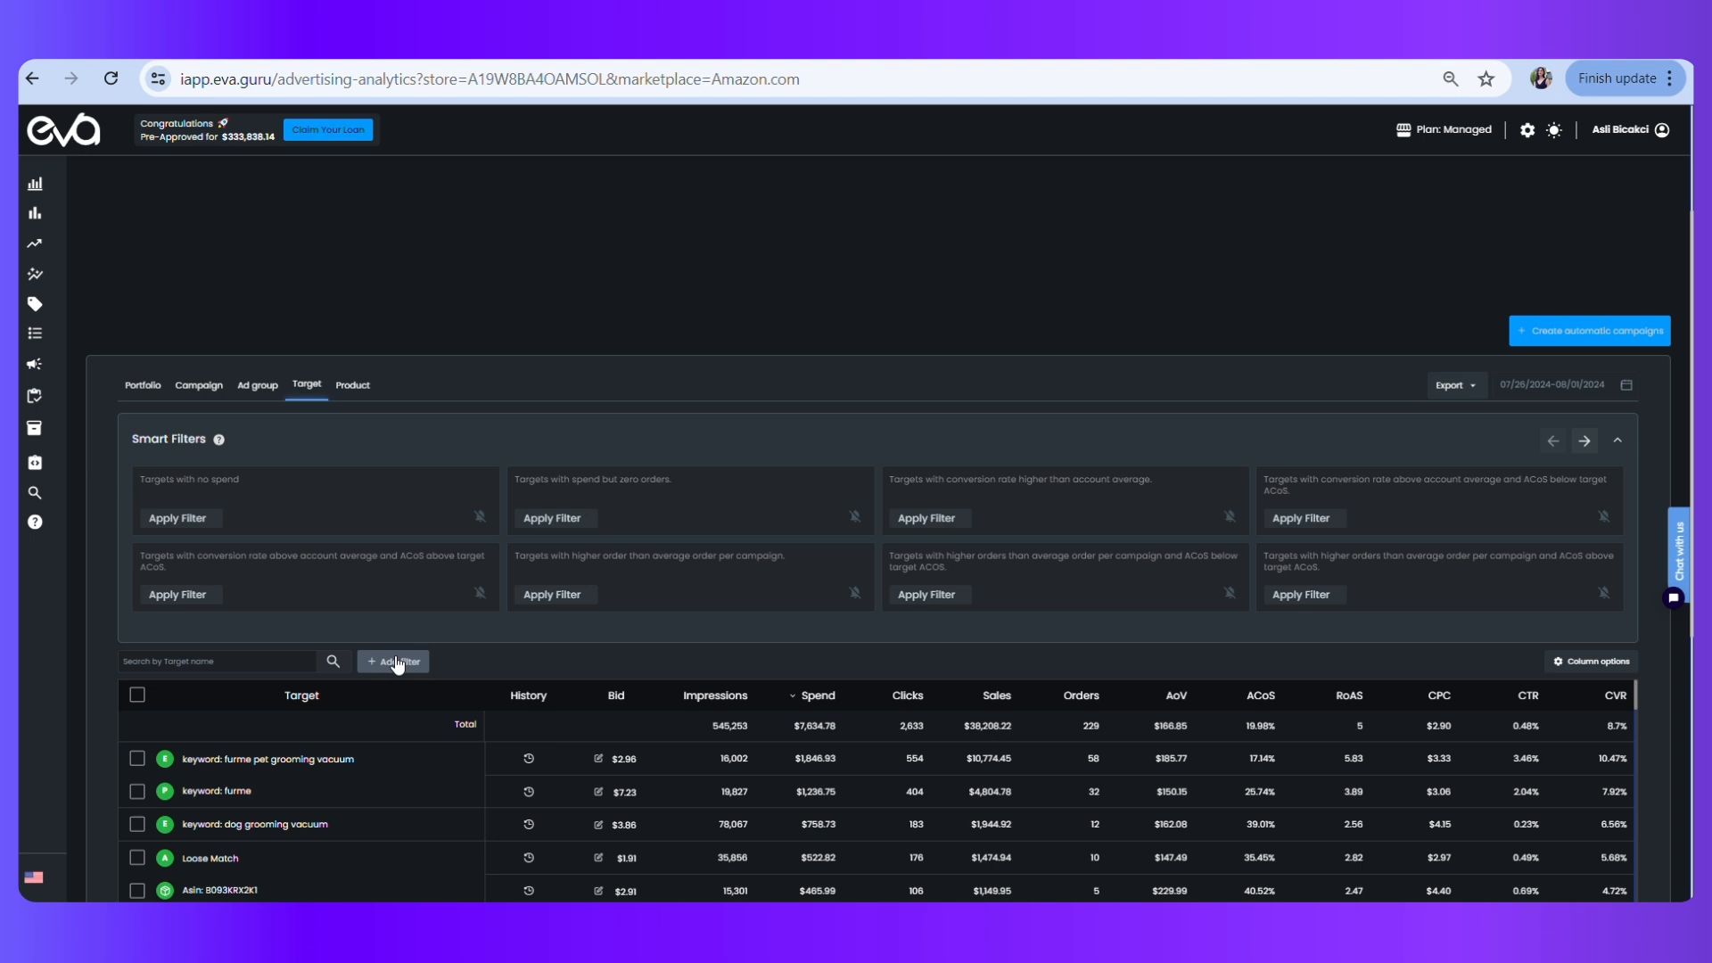
Look through the campaign and campaign type filter options, and filter the targets by campaign status Enabled
click(395, 662)
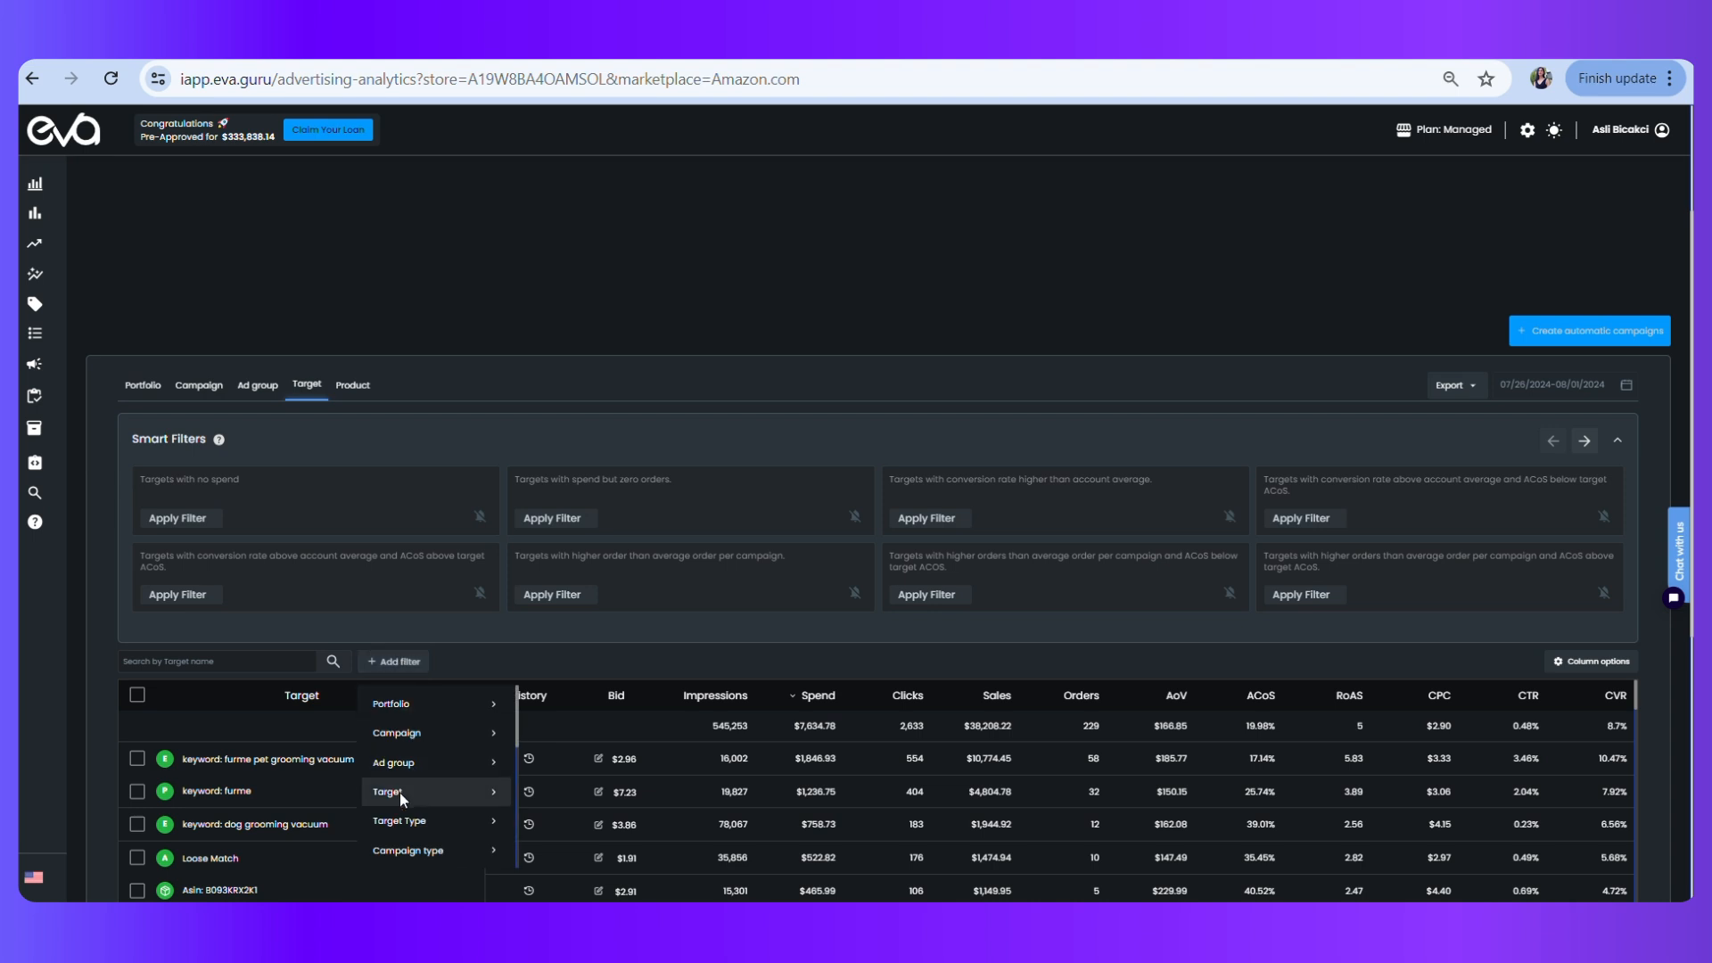
click(443, 736)
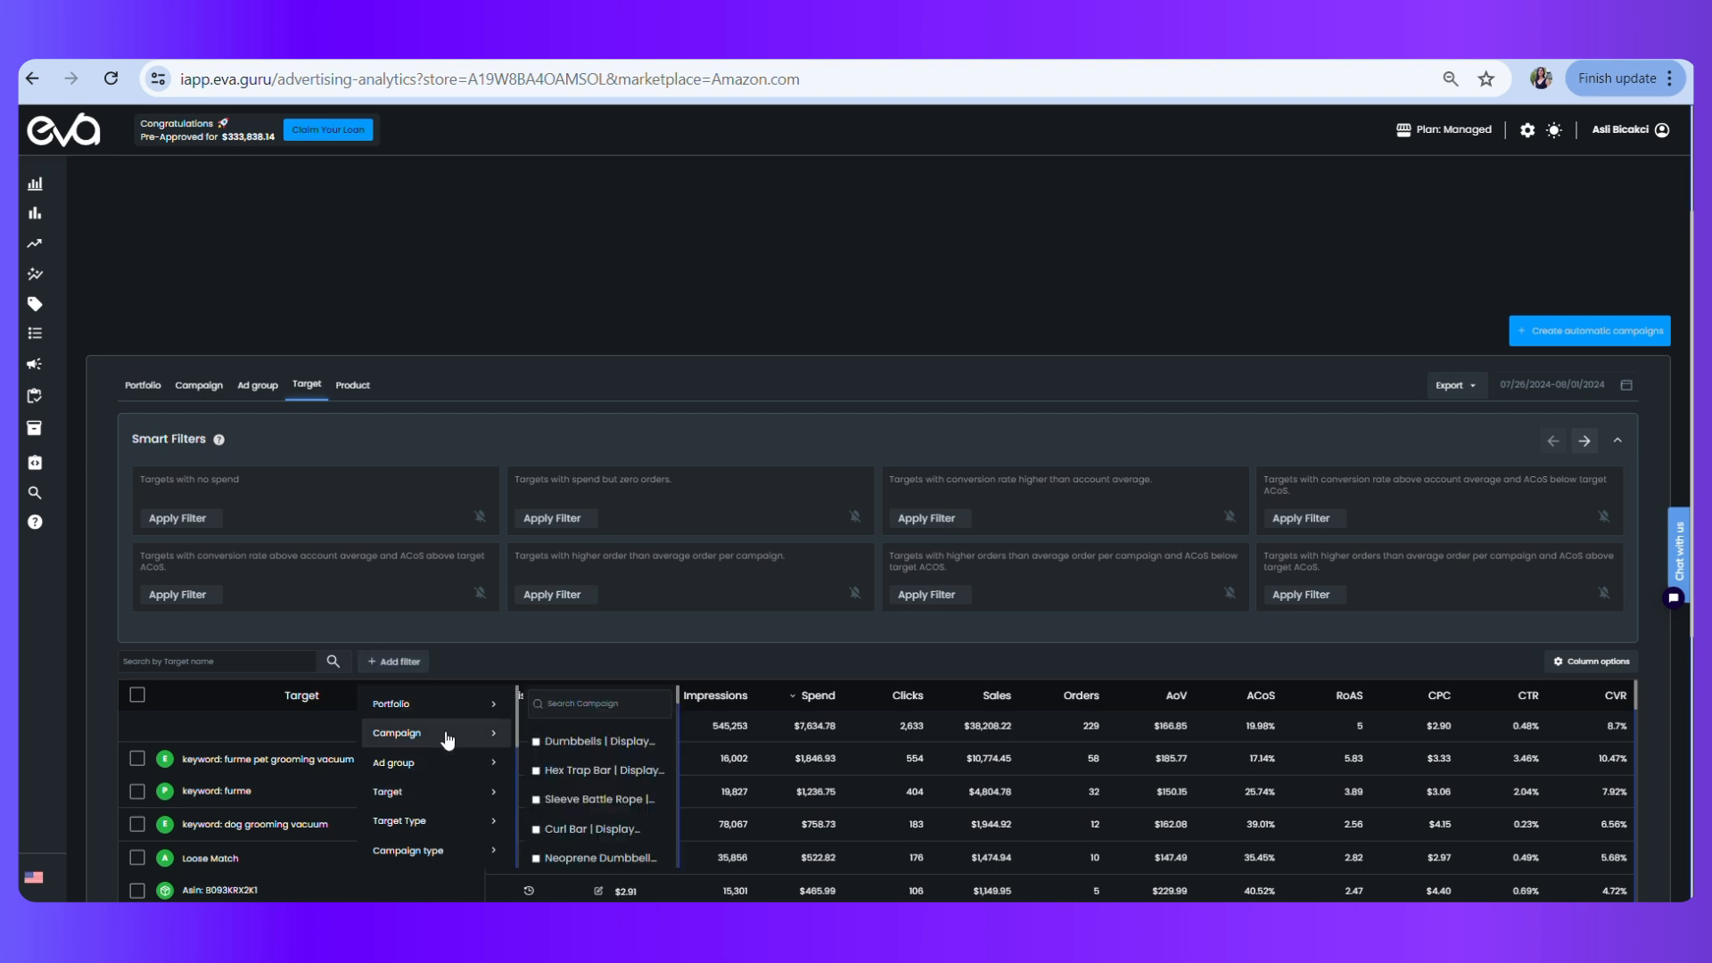
click(399, 853)
scroll(437, 816, down, 3)
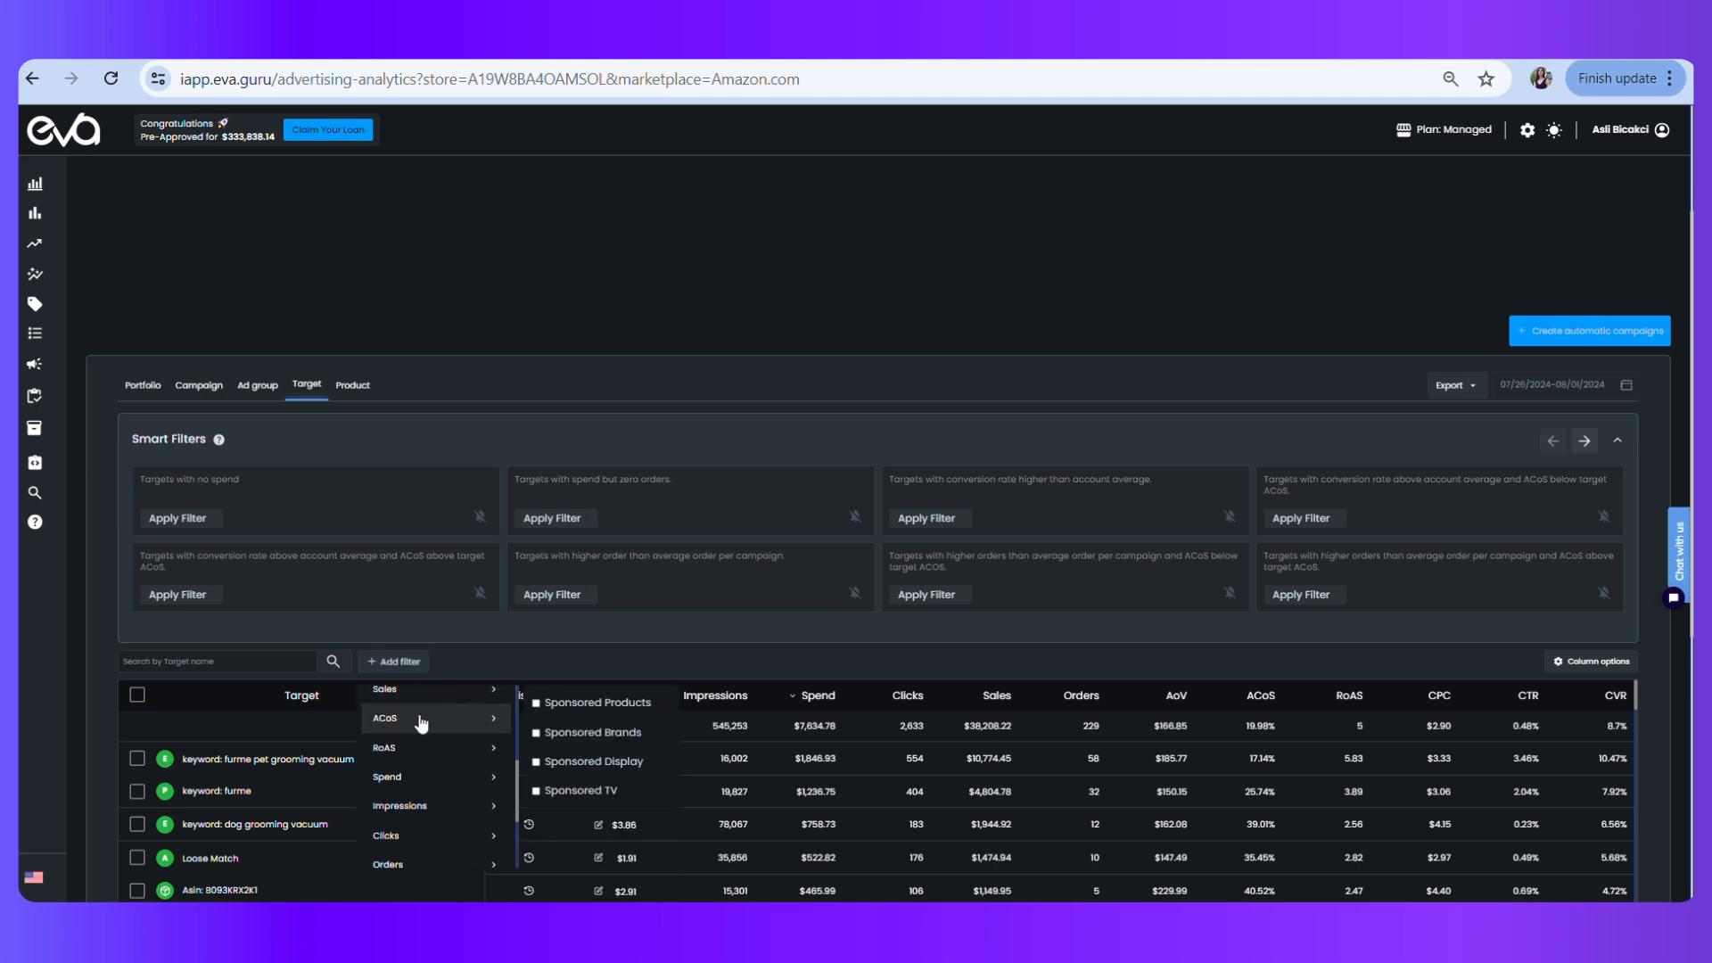
scroll(419, 758, up, 3)
scroll(421, 813, down, 2)
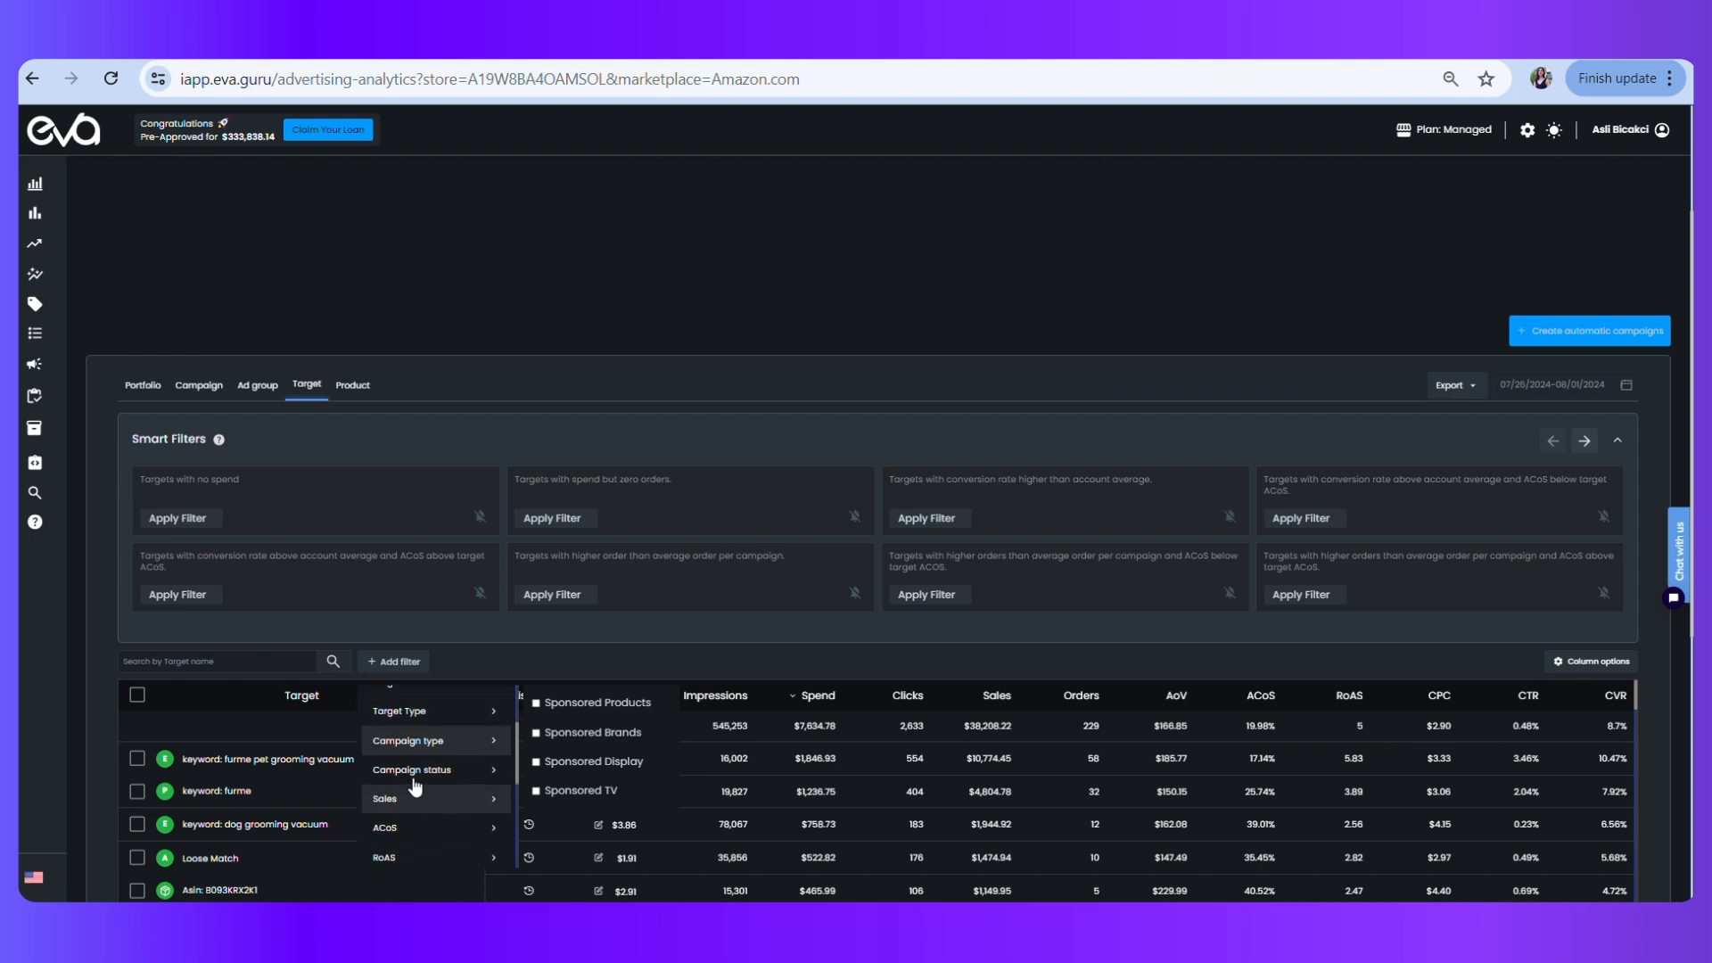
click(415, 768)
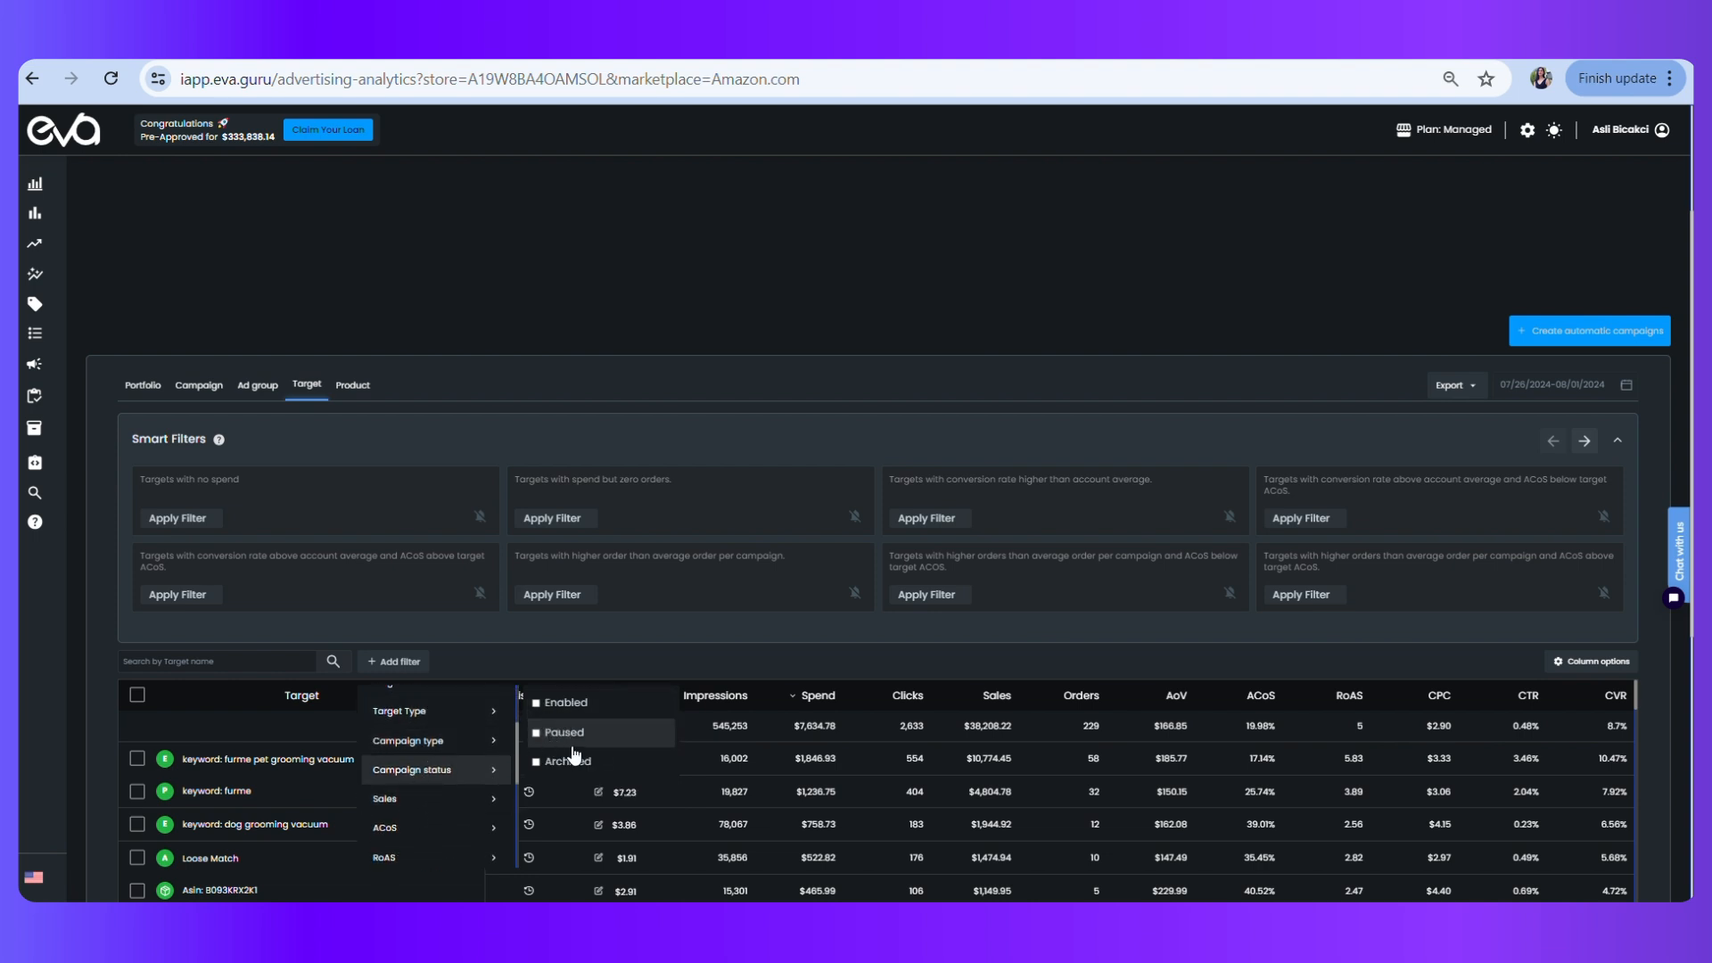
click(537, 705)
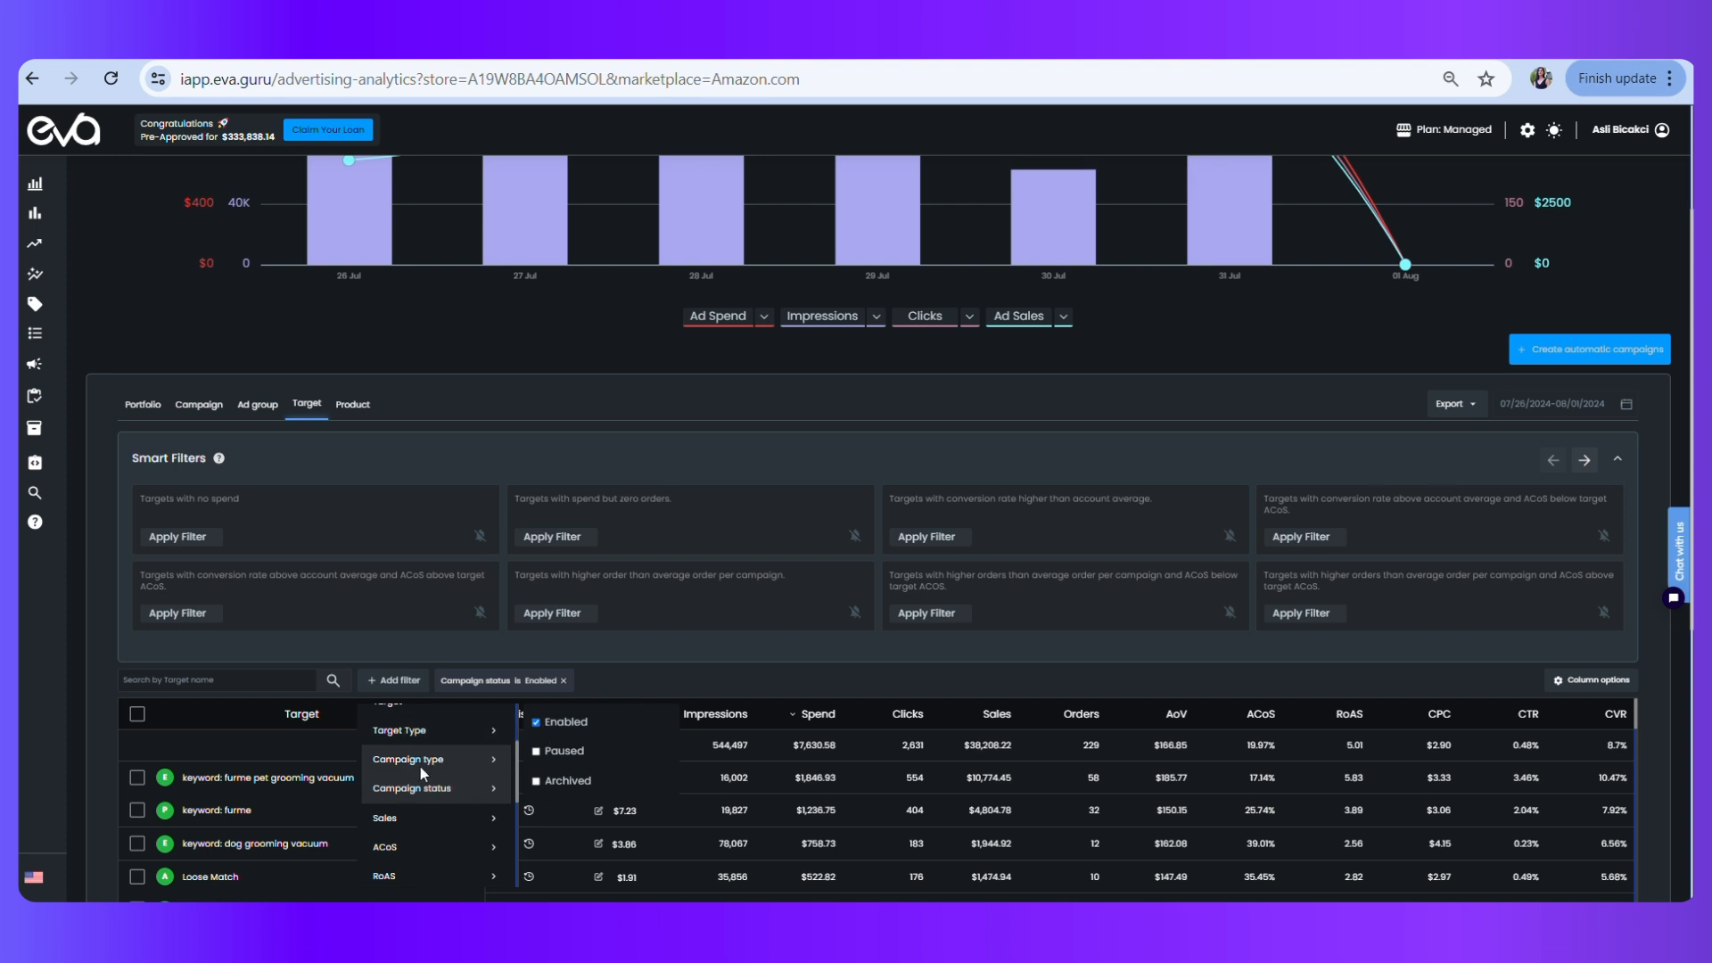
Try adding a Broad Keywords target type filter, check the performance chart with it, and remove that filter
click(448, 730)
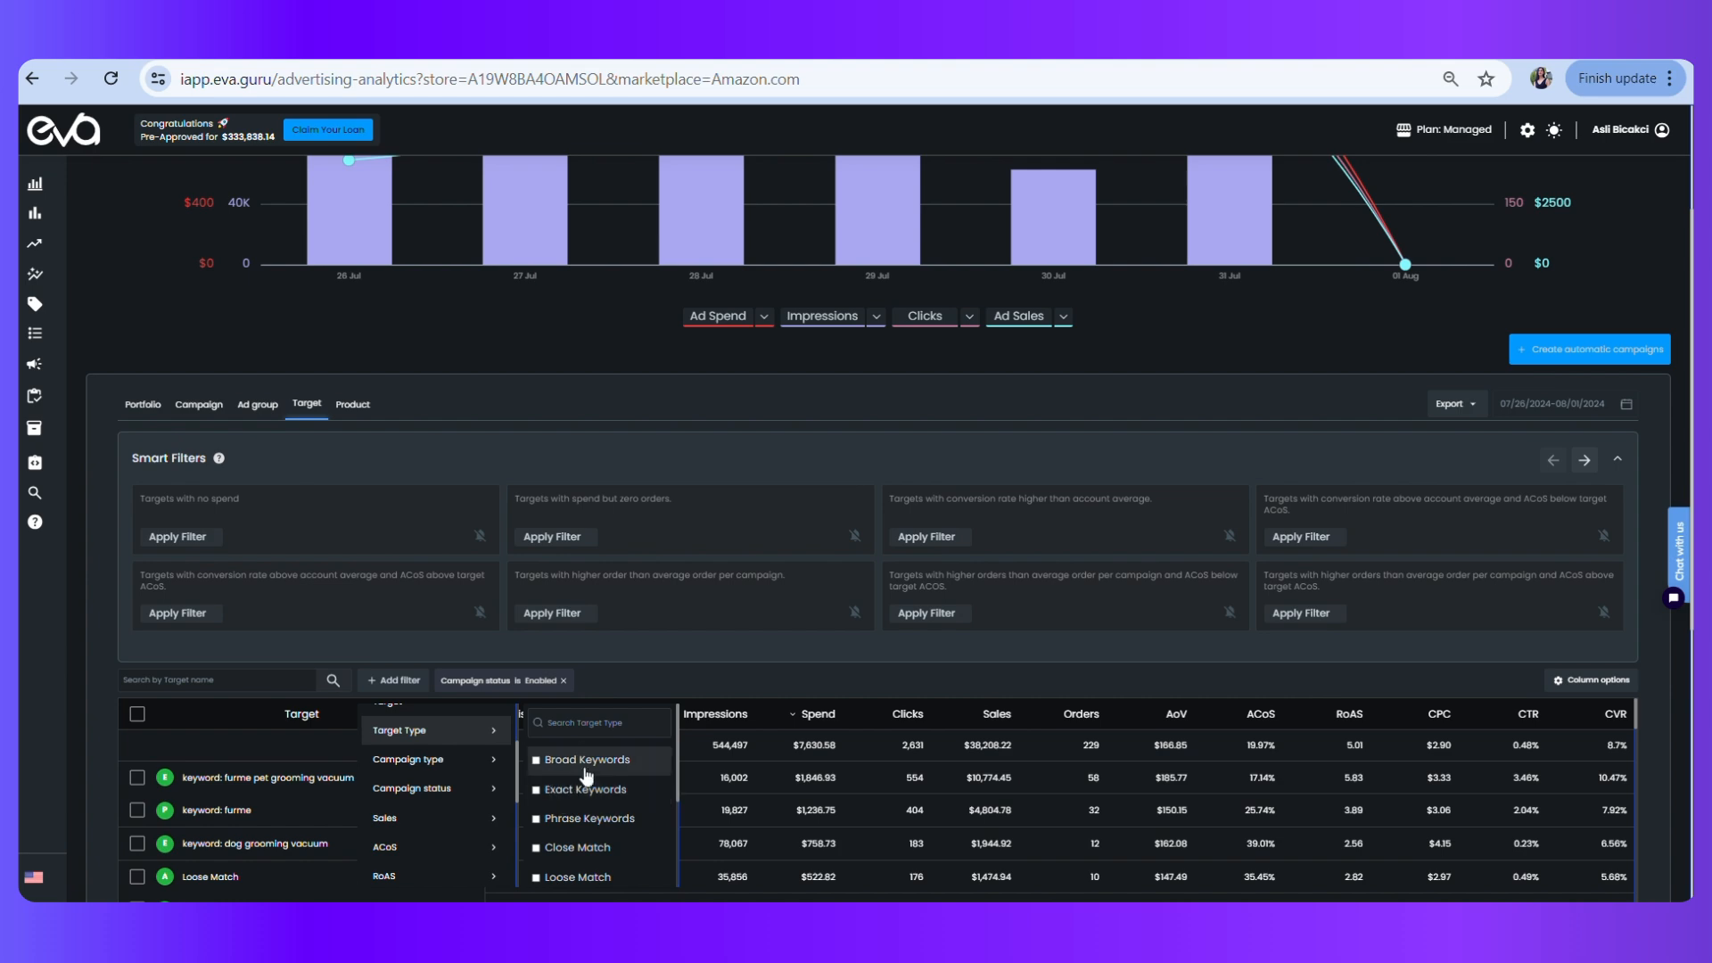
scroll(585, 776, down, 5)
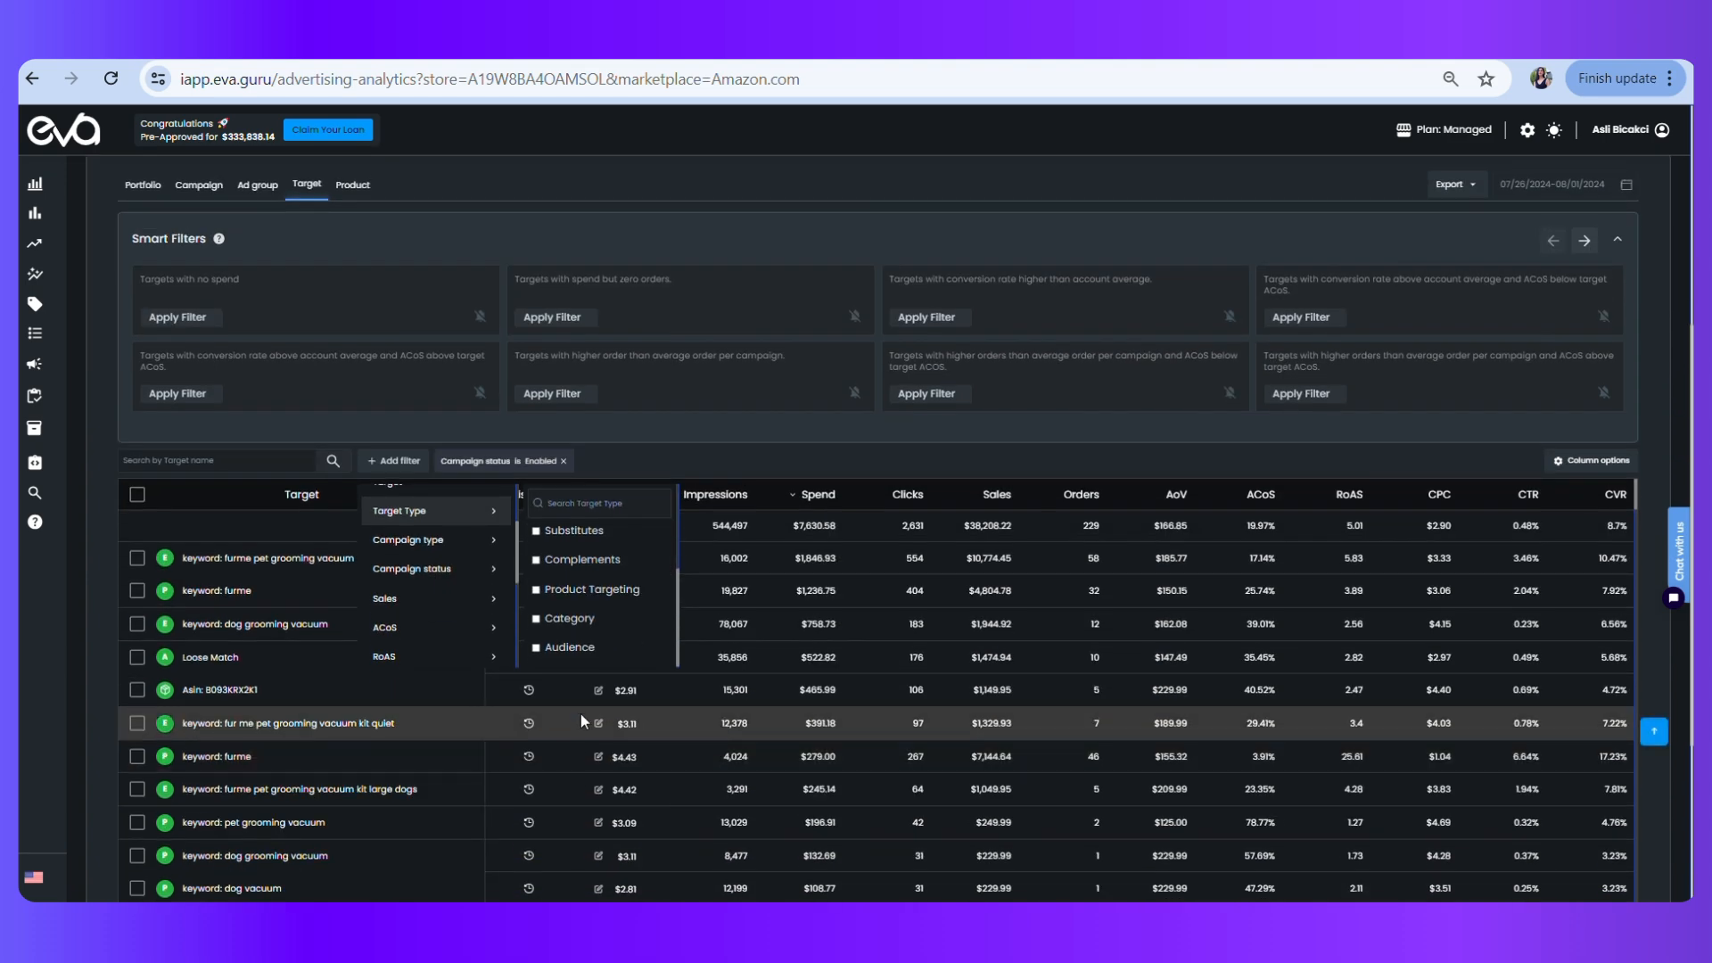
scroll(580, 713, up, 5)
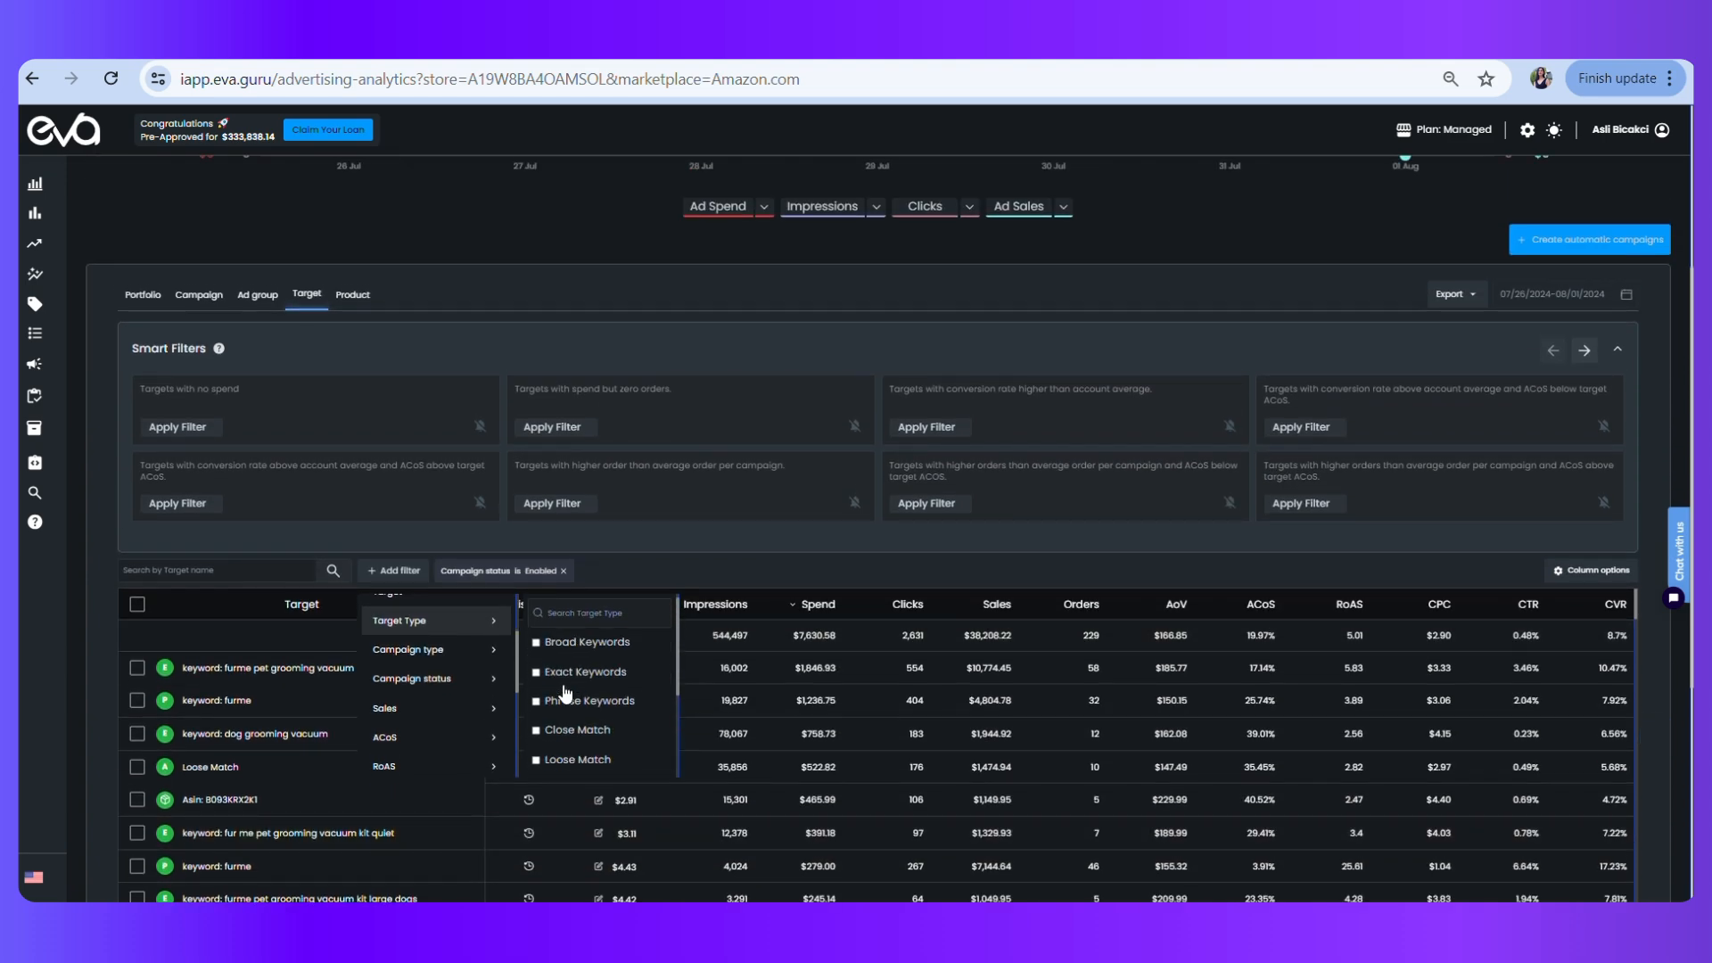
click(536, 652)
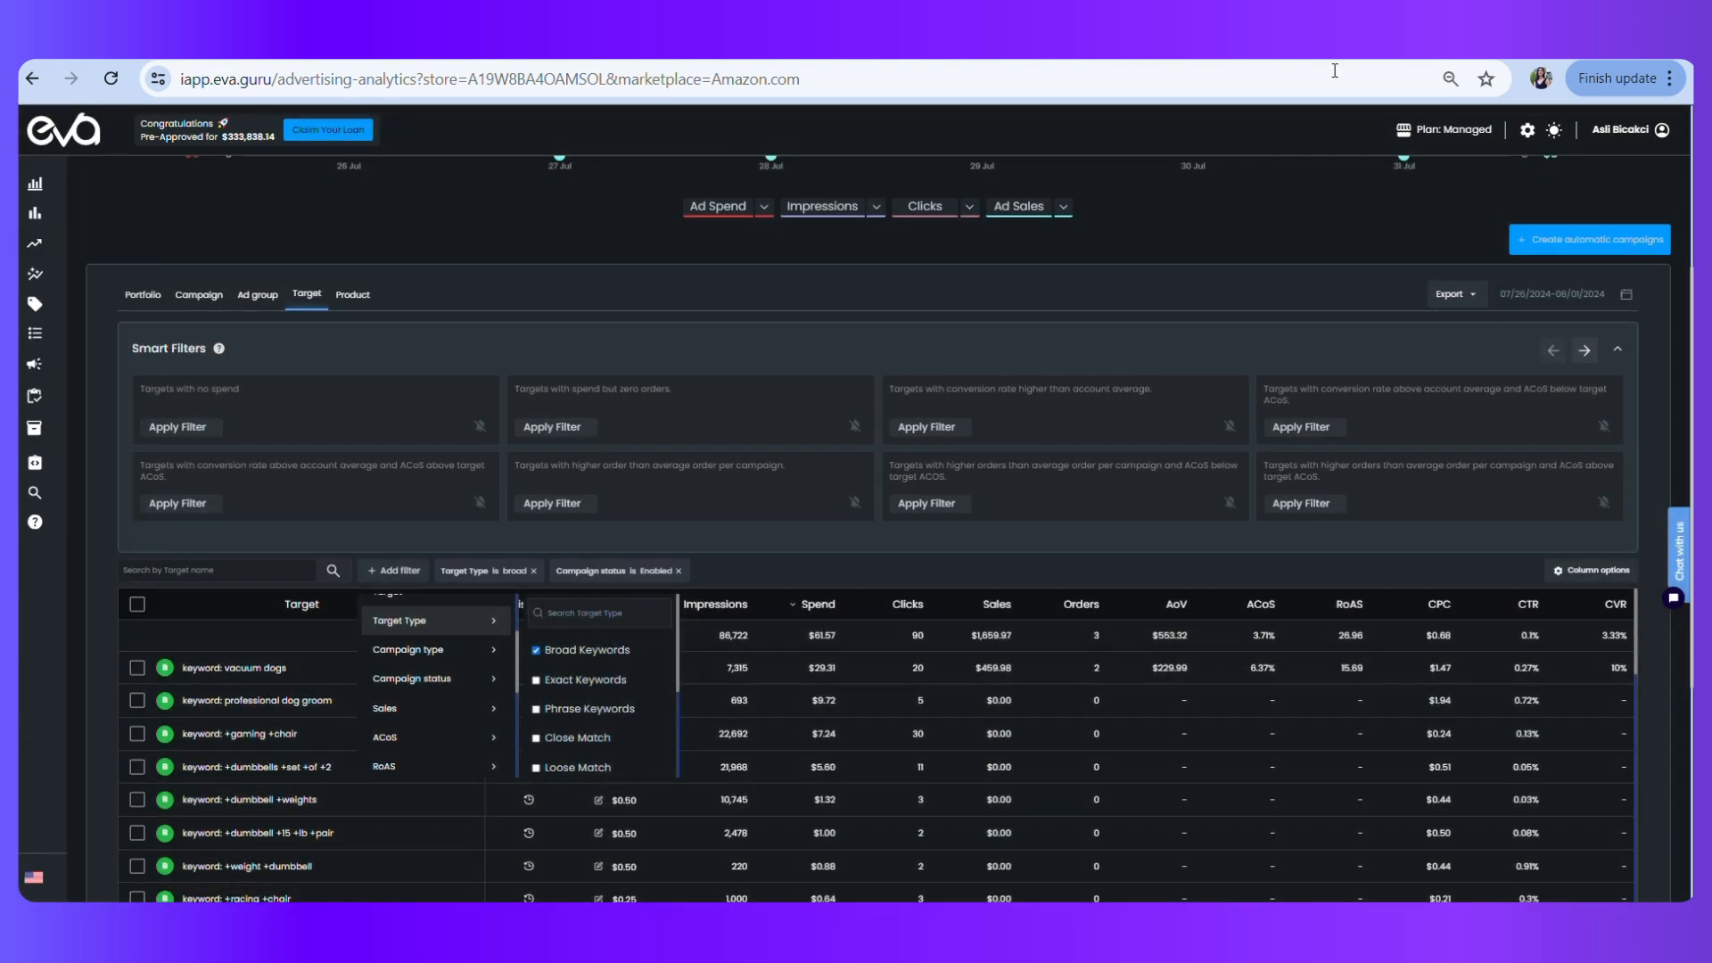
scroll(401, 384, up, 3)
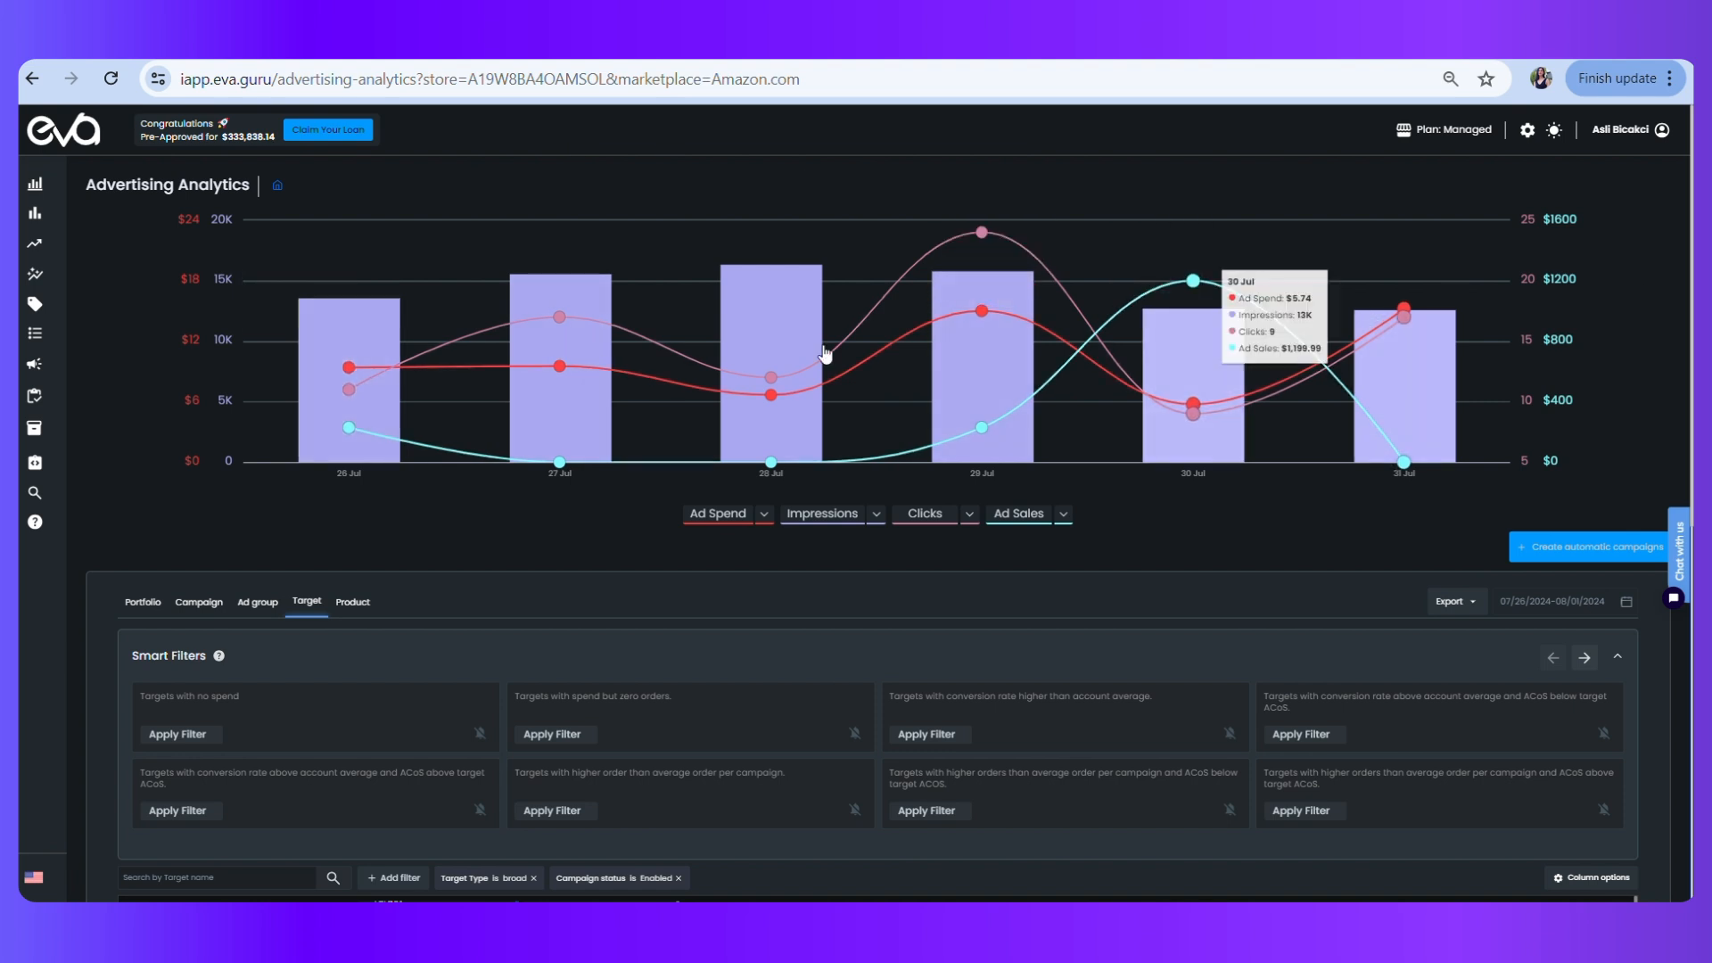
scroll(1353, 459, down, 3)
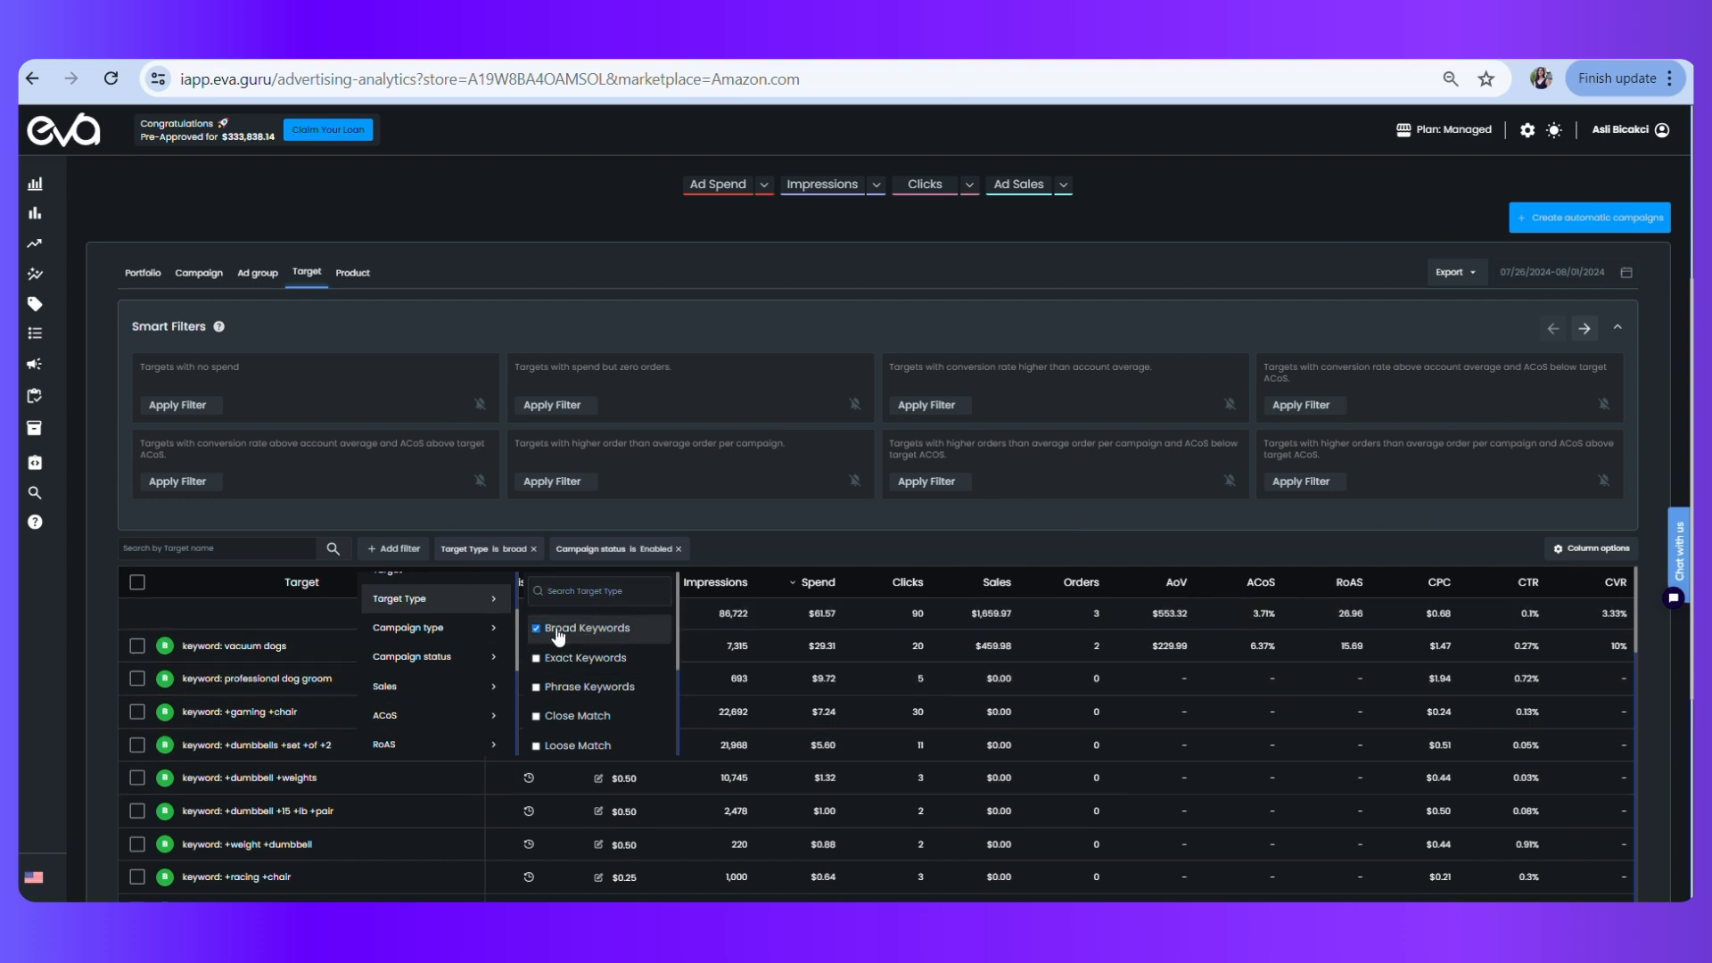
click(533, 549)
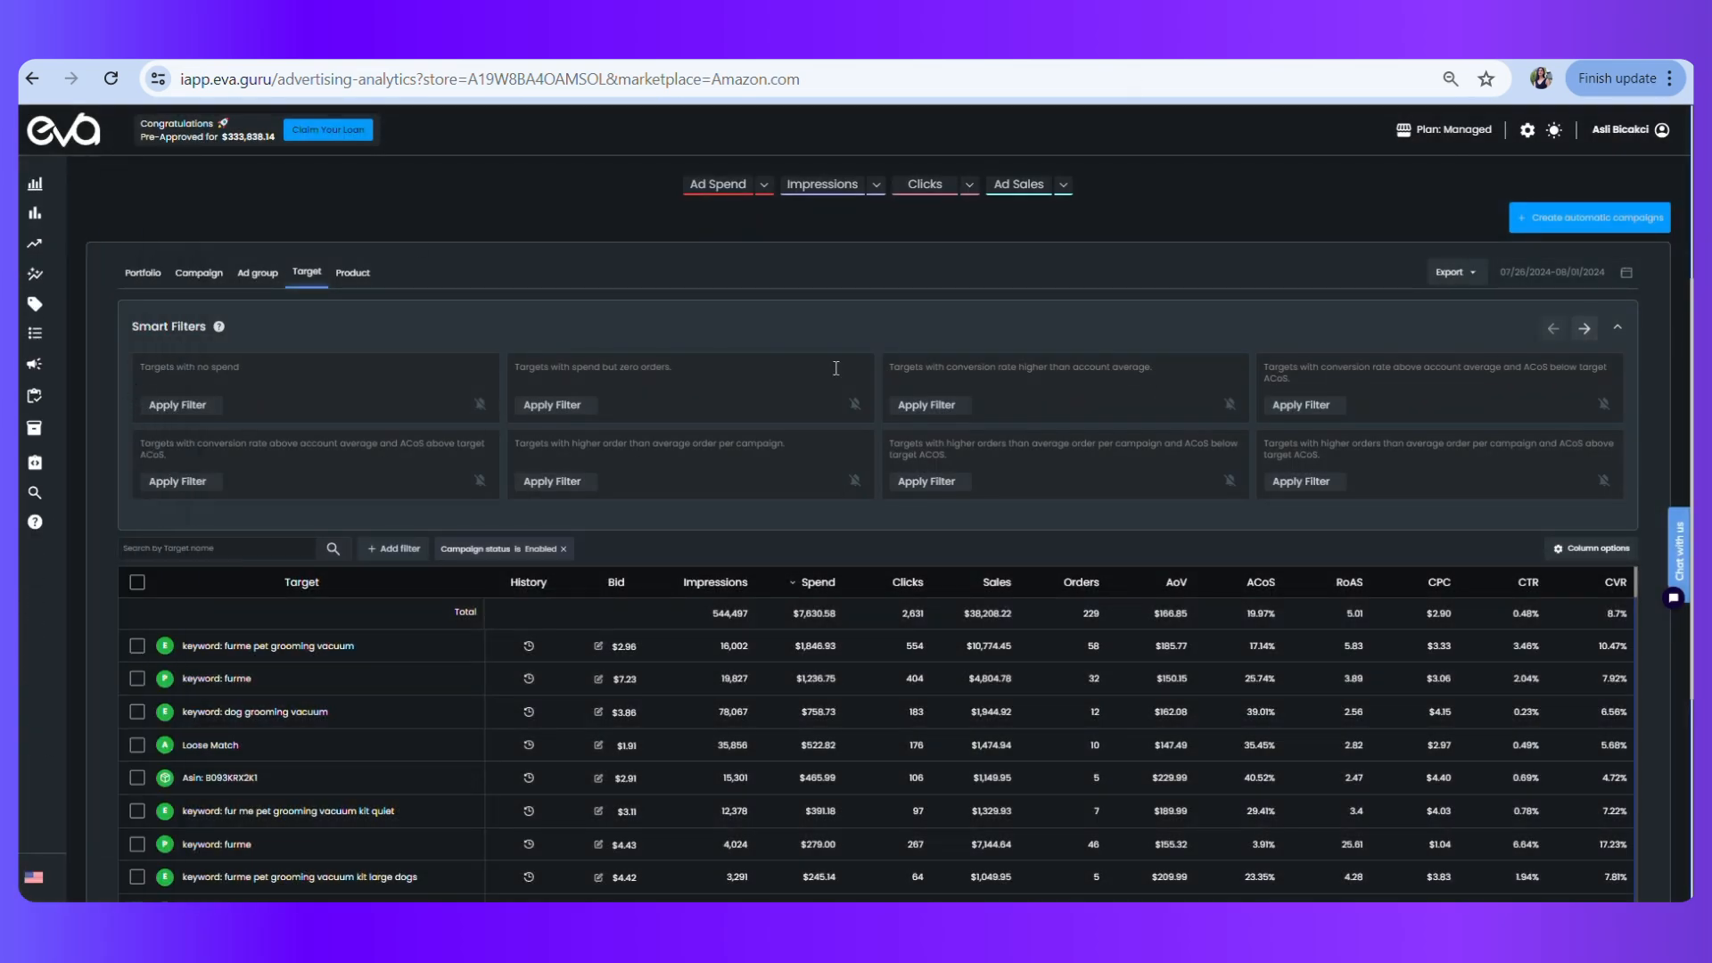
Apply the smart filter for targets with no spend and sort the targets by impressions, highest first
click(207, 408)
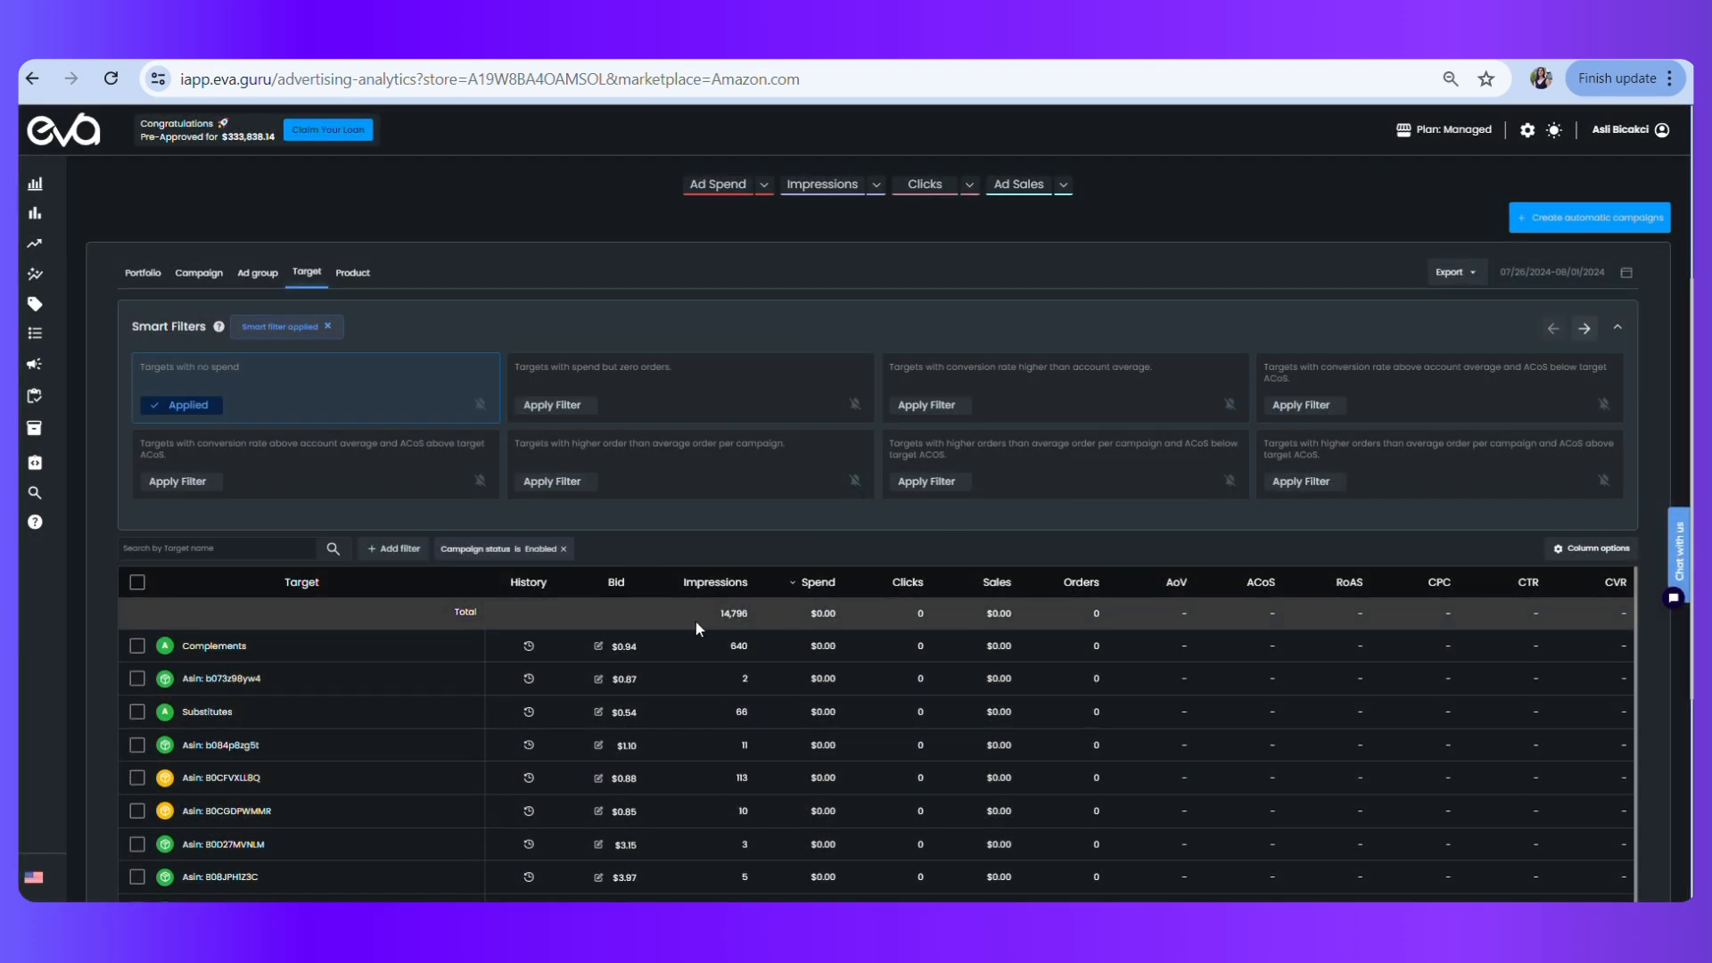
click(719, 583)
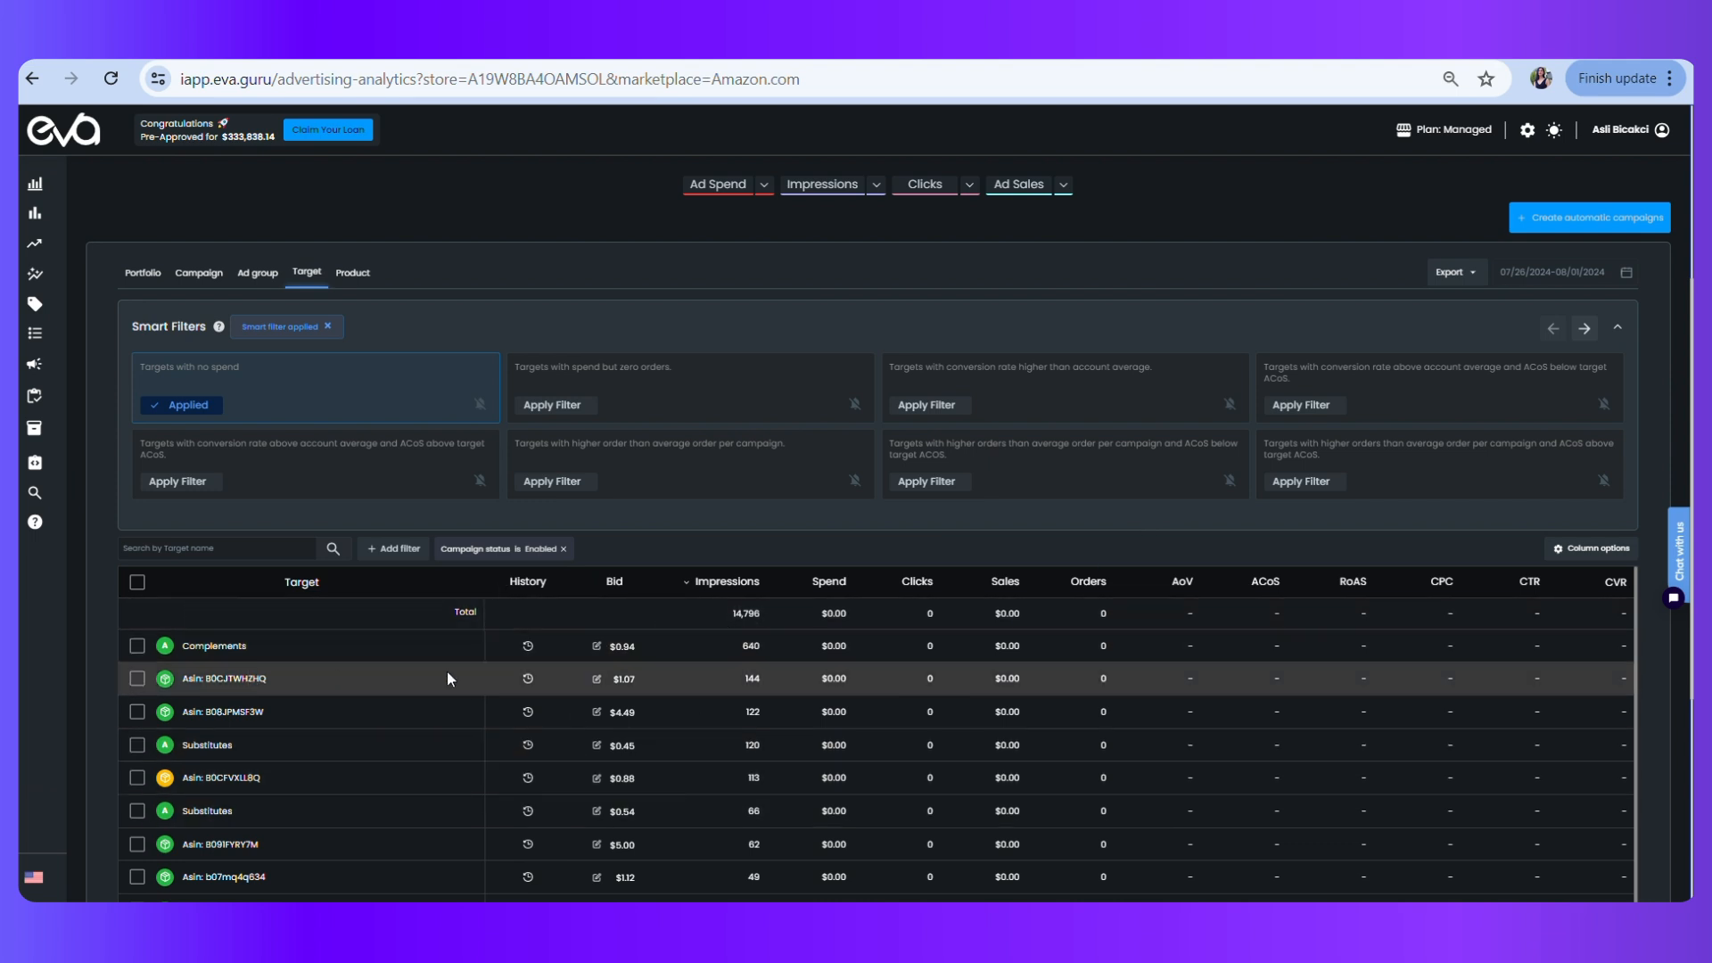
Review the bid change history of the top Complements target and of the target Asin: B0CJTWHZHQ
mouse_move(226, 640)
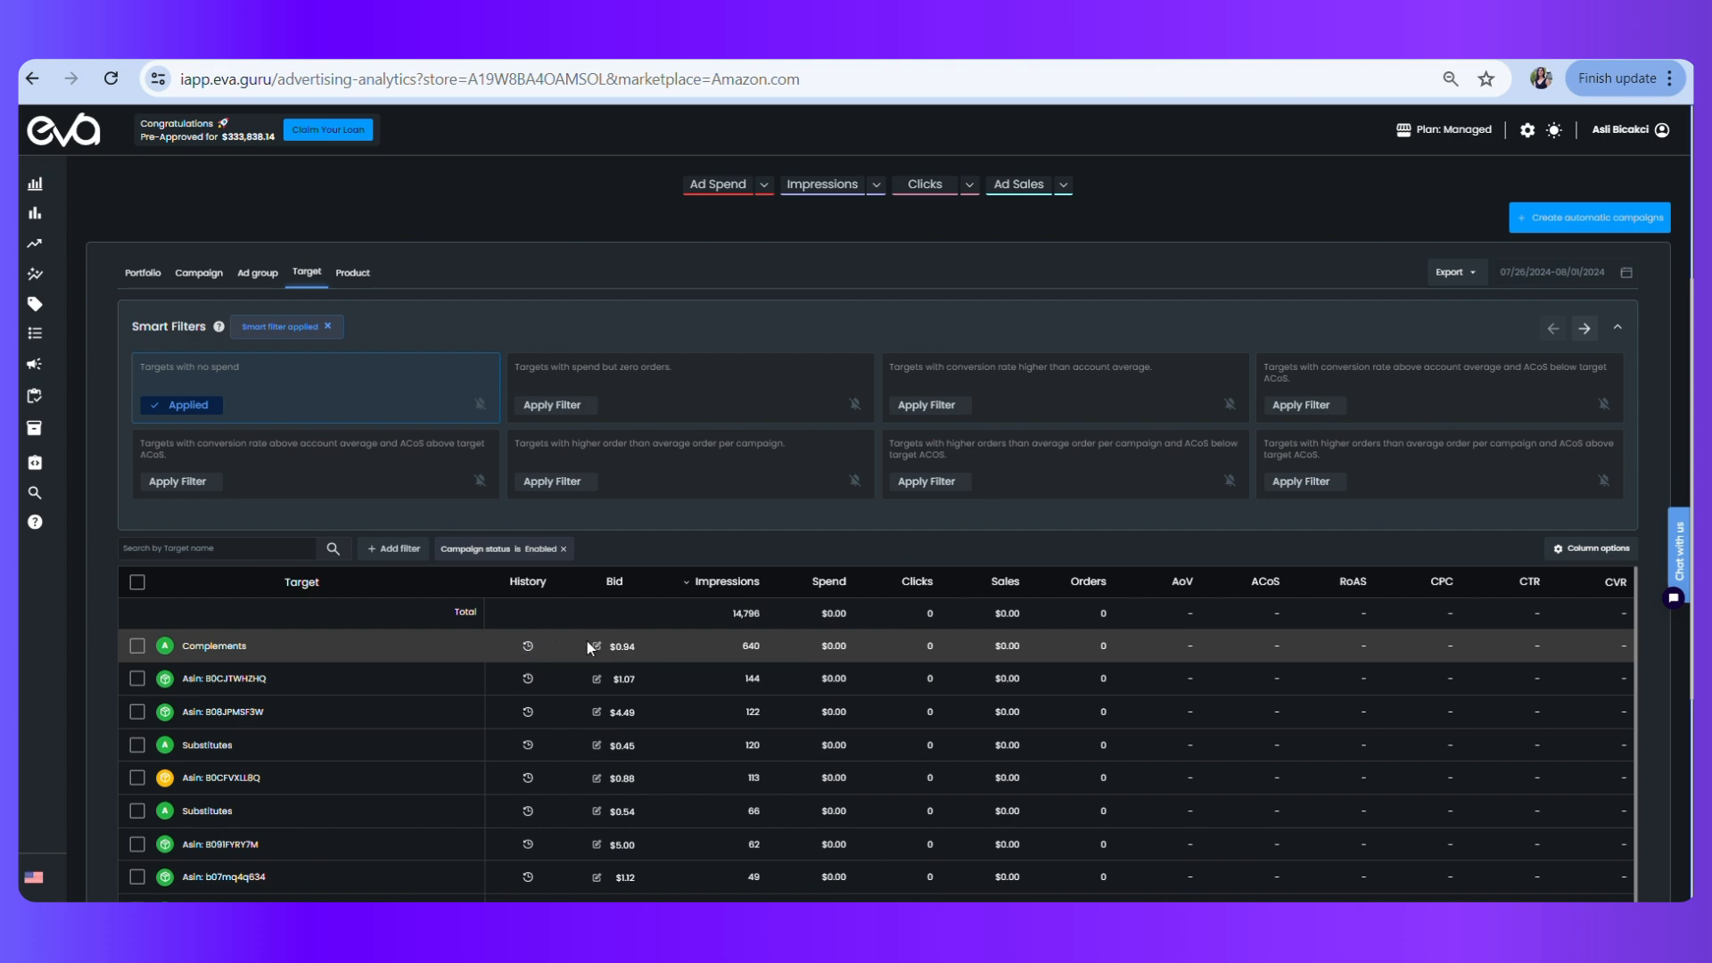
click(528, 648)
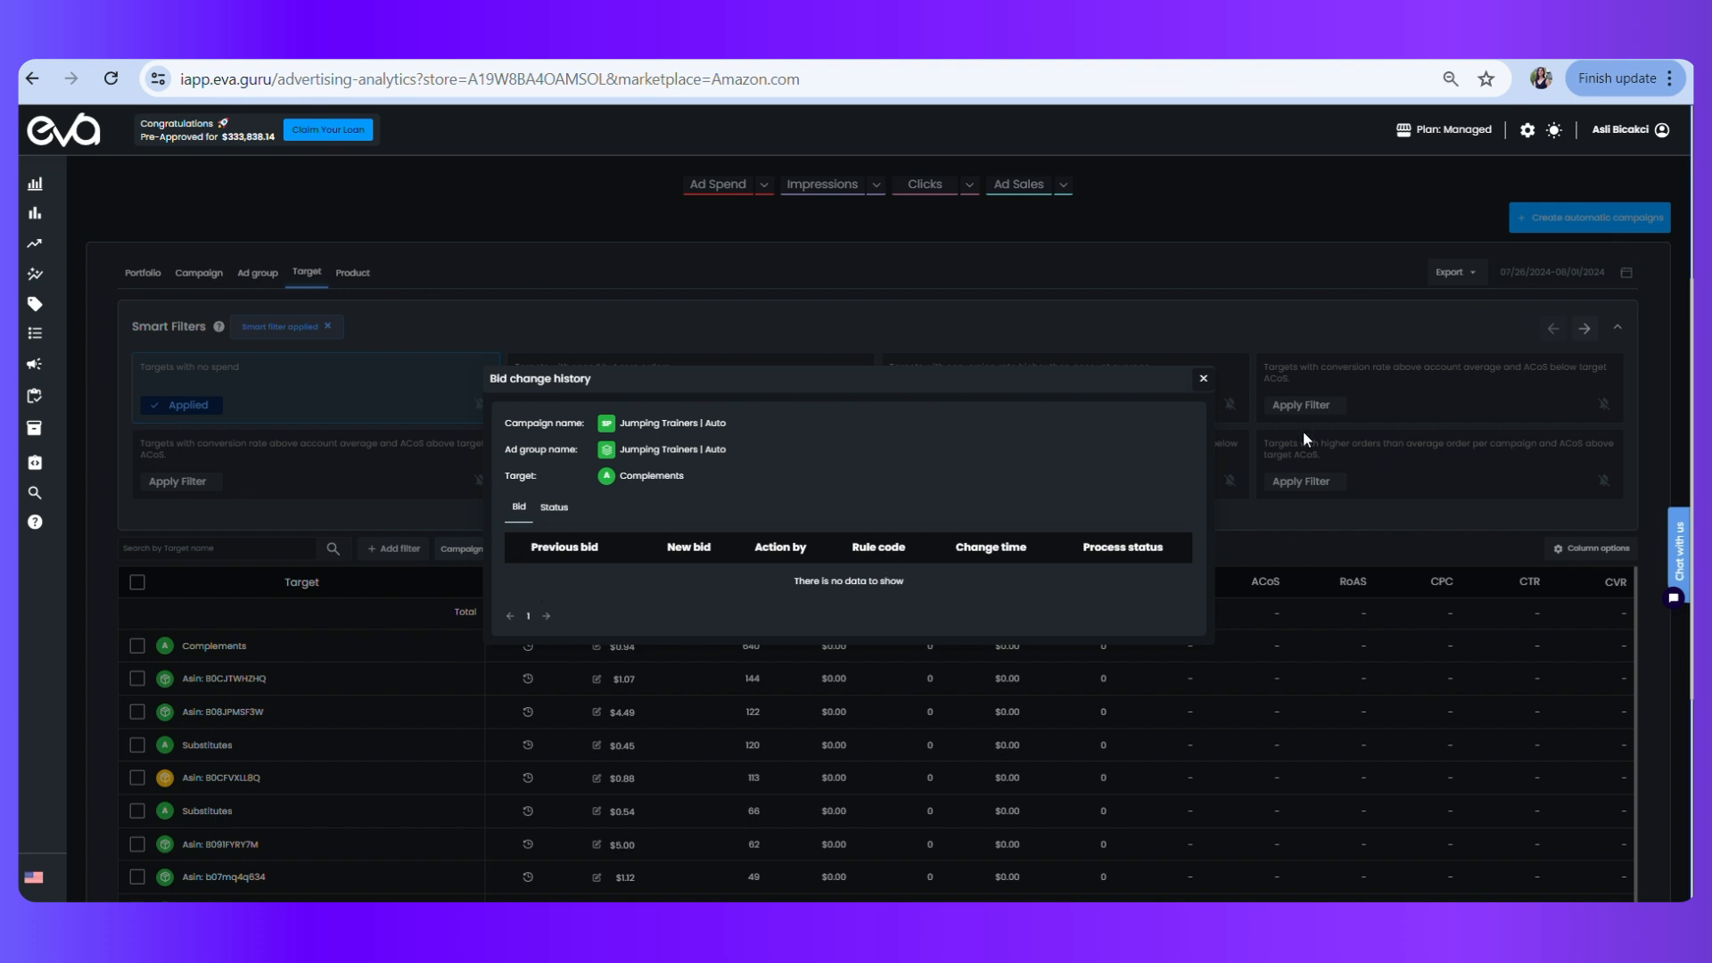
click(1204, 381)
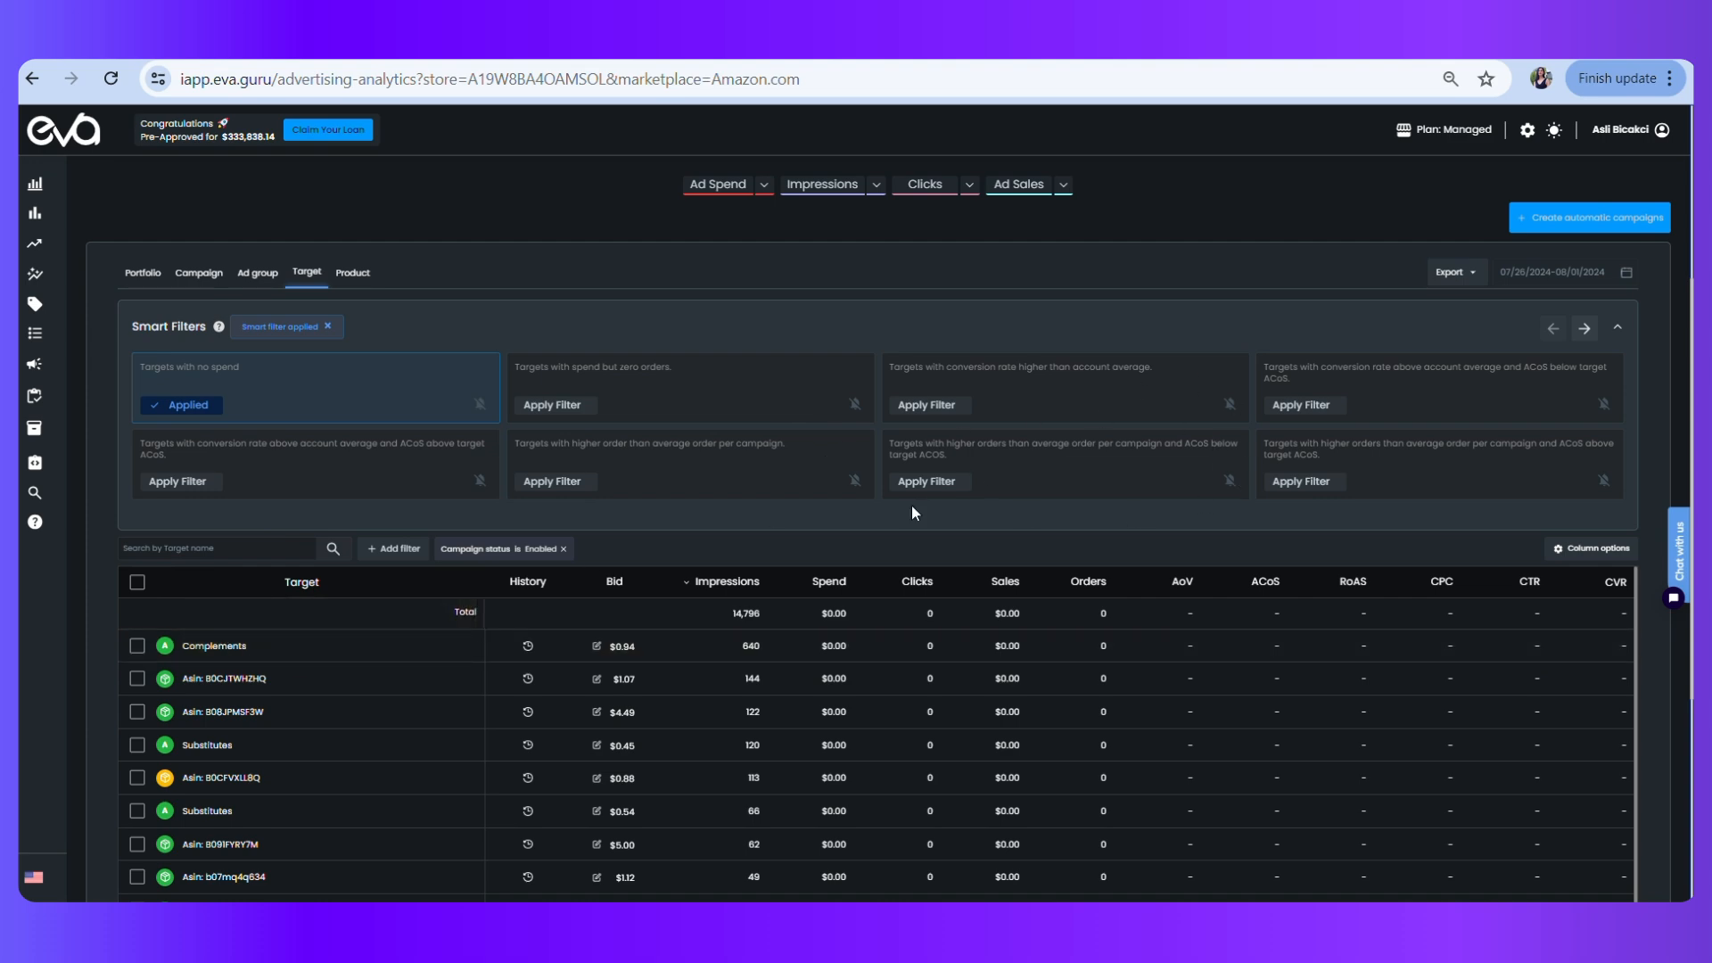
click(527, 678)
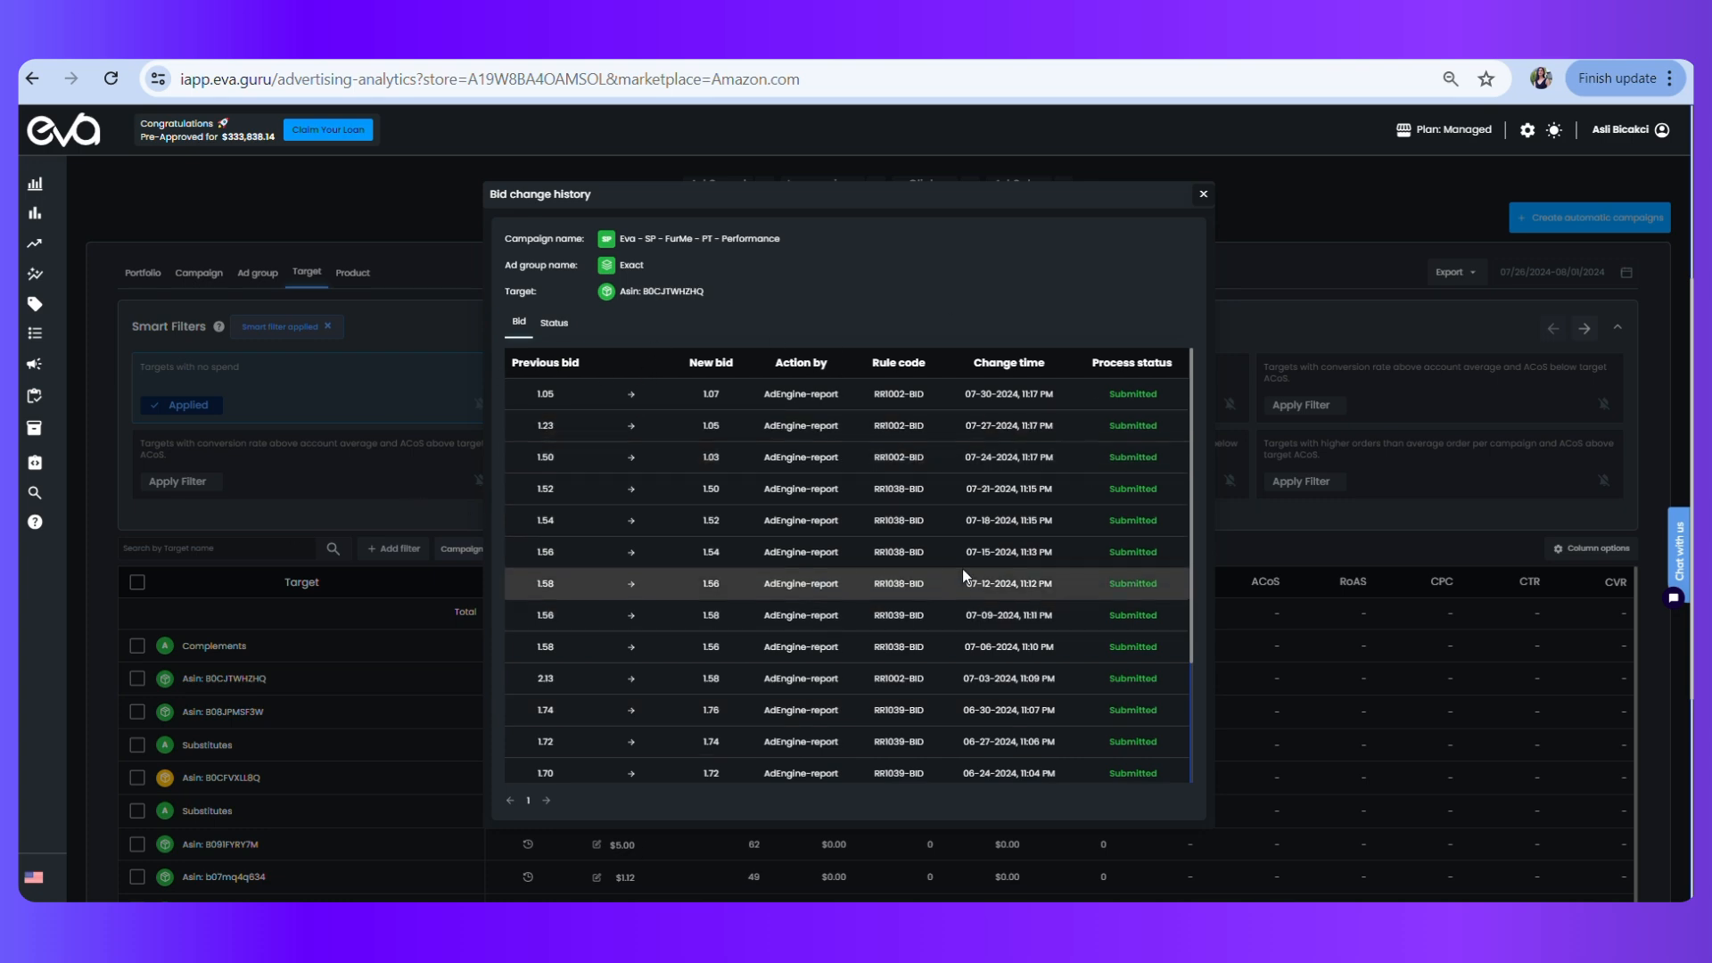
click(1204, 195)
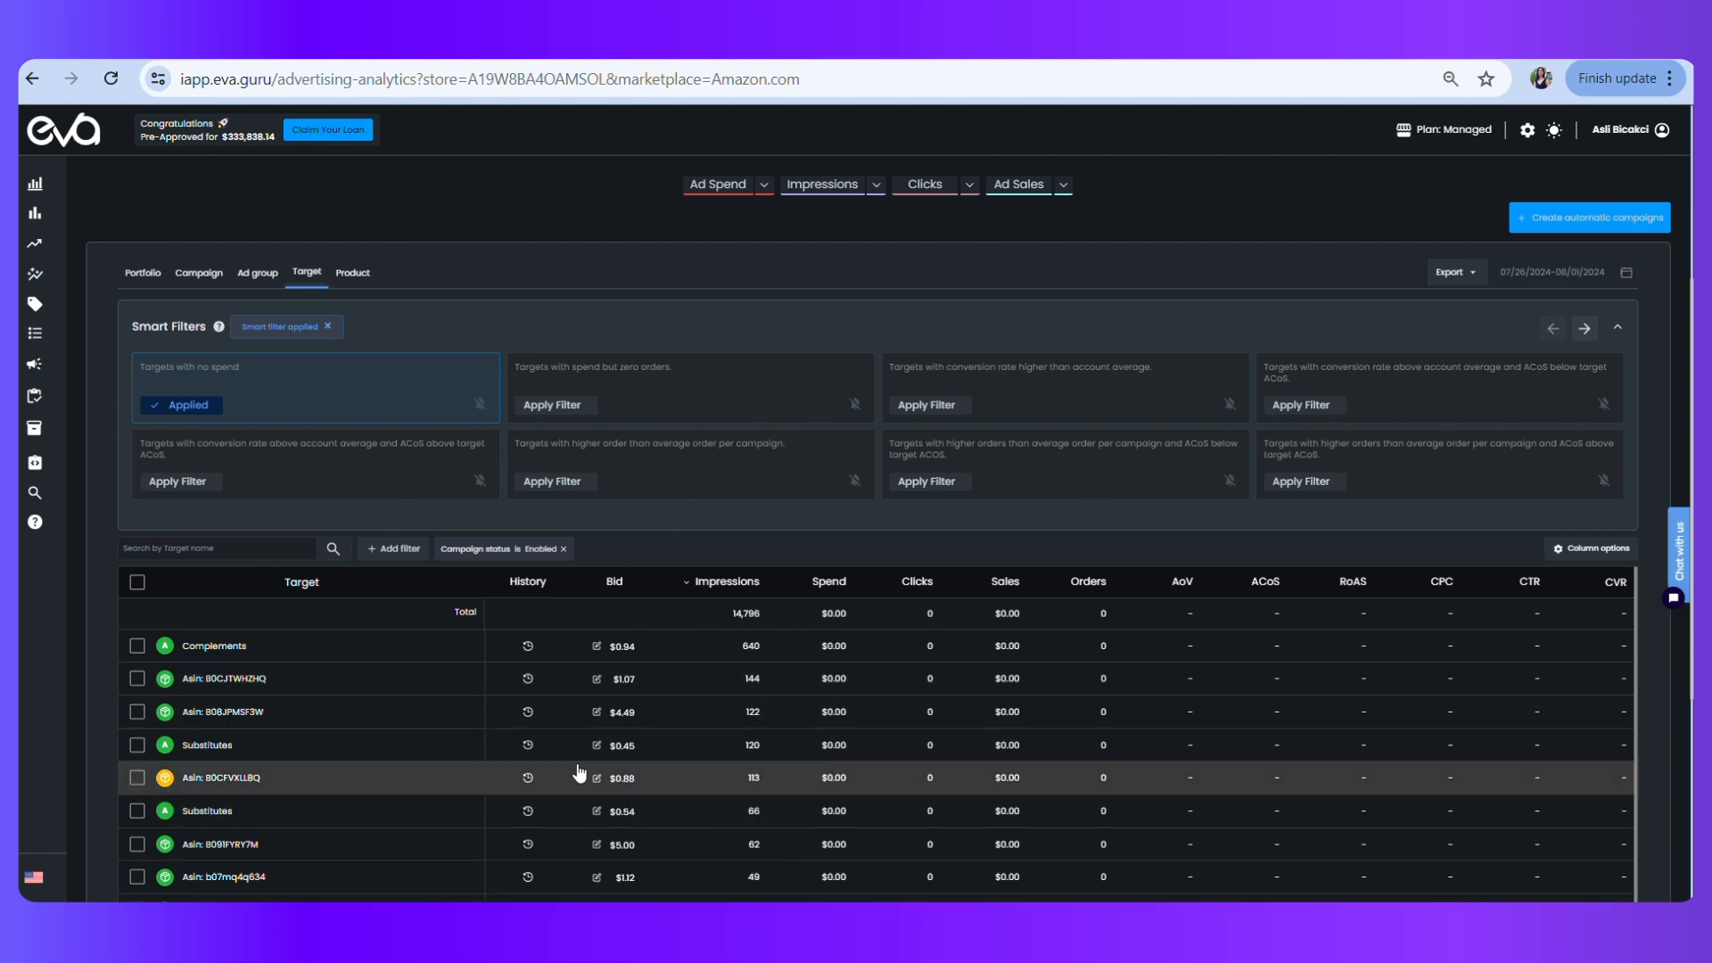
click(528, 677)
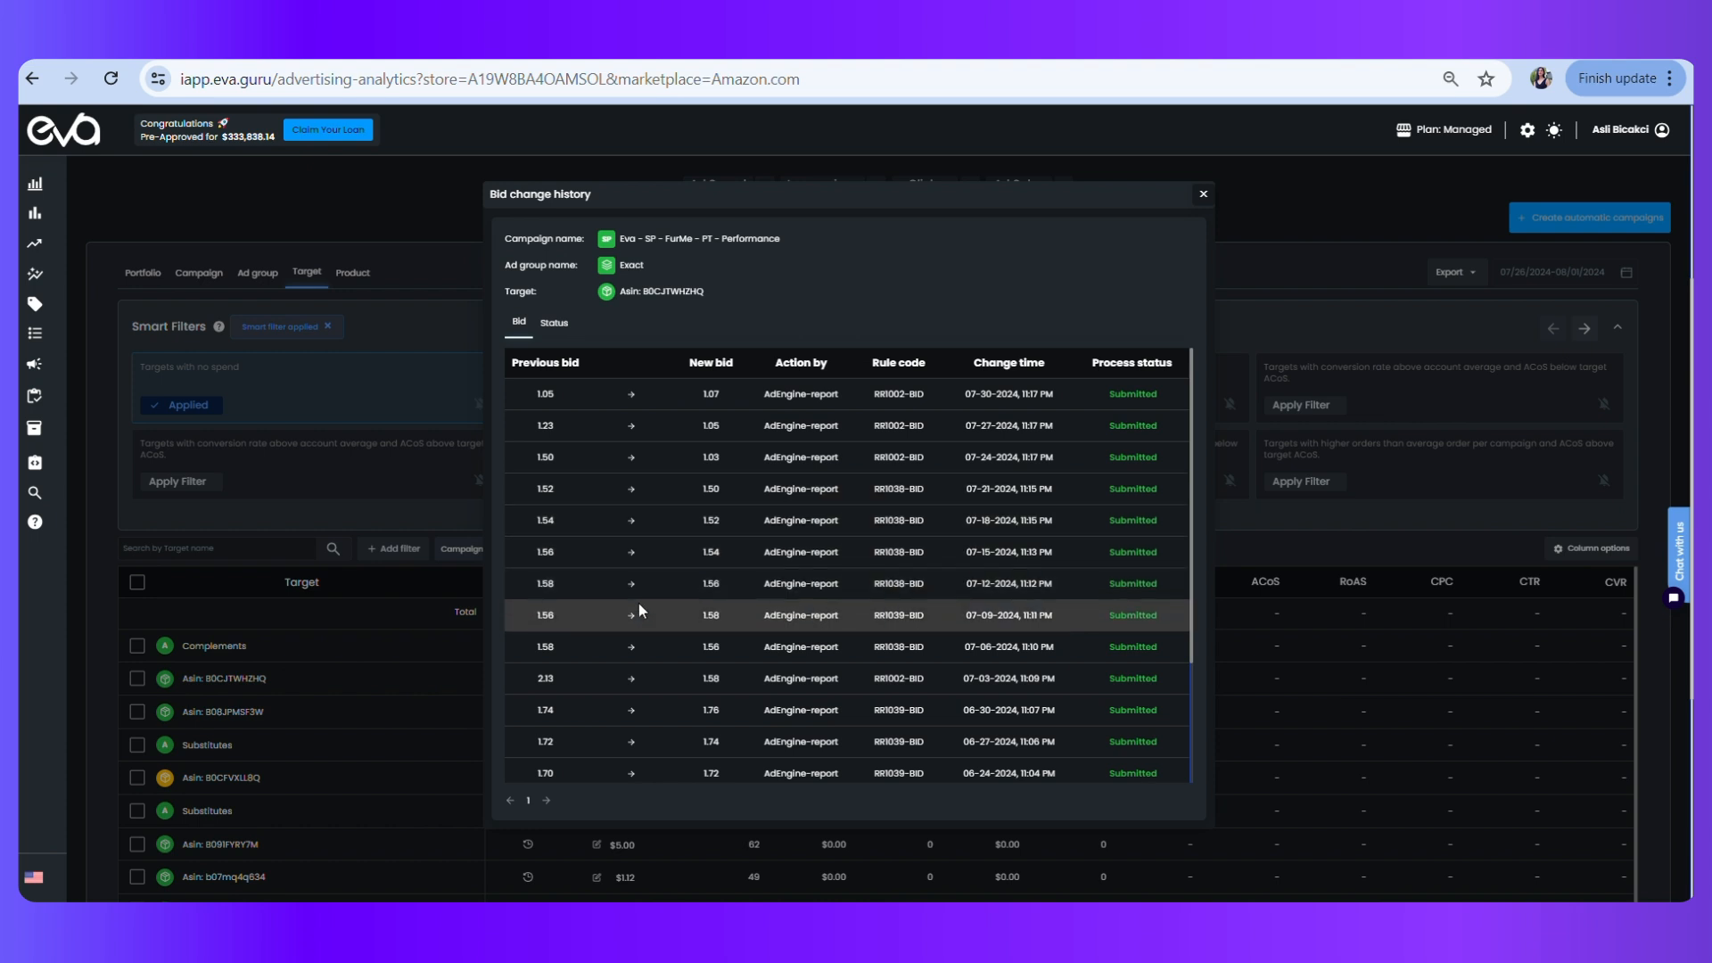
click(1204, 193)
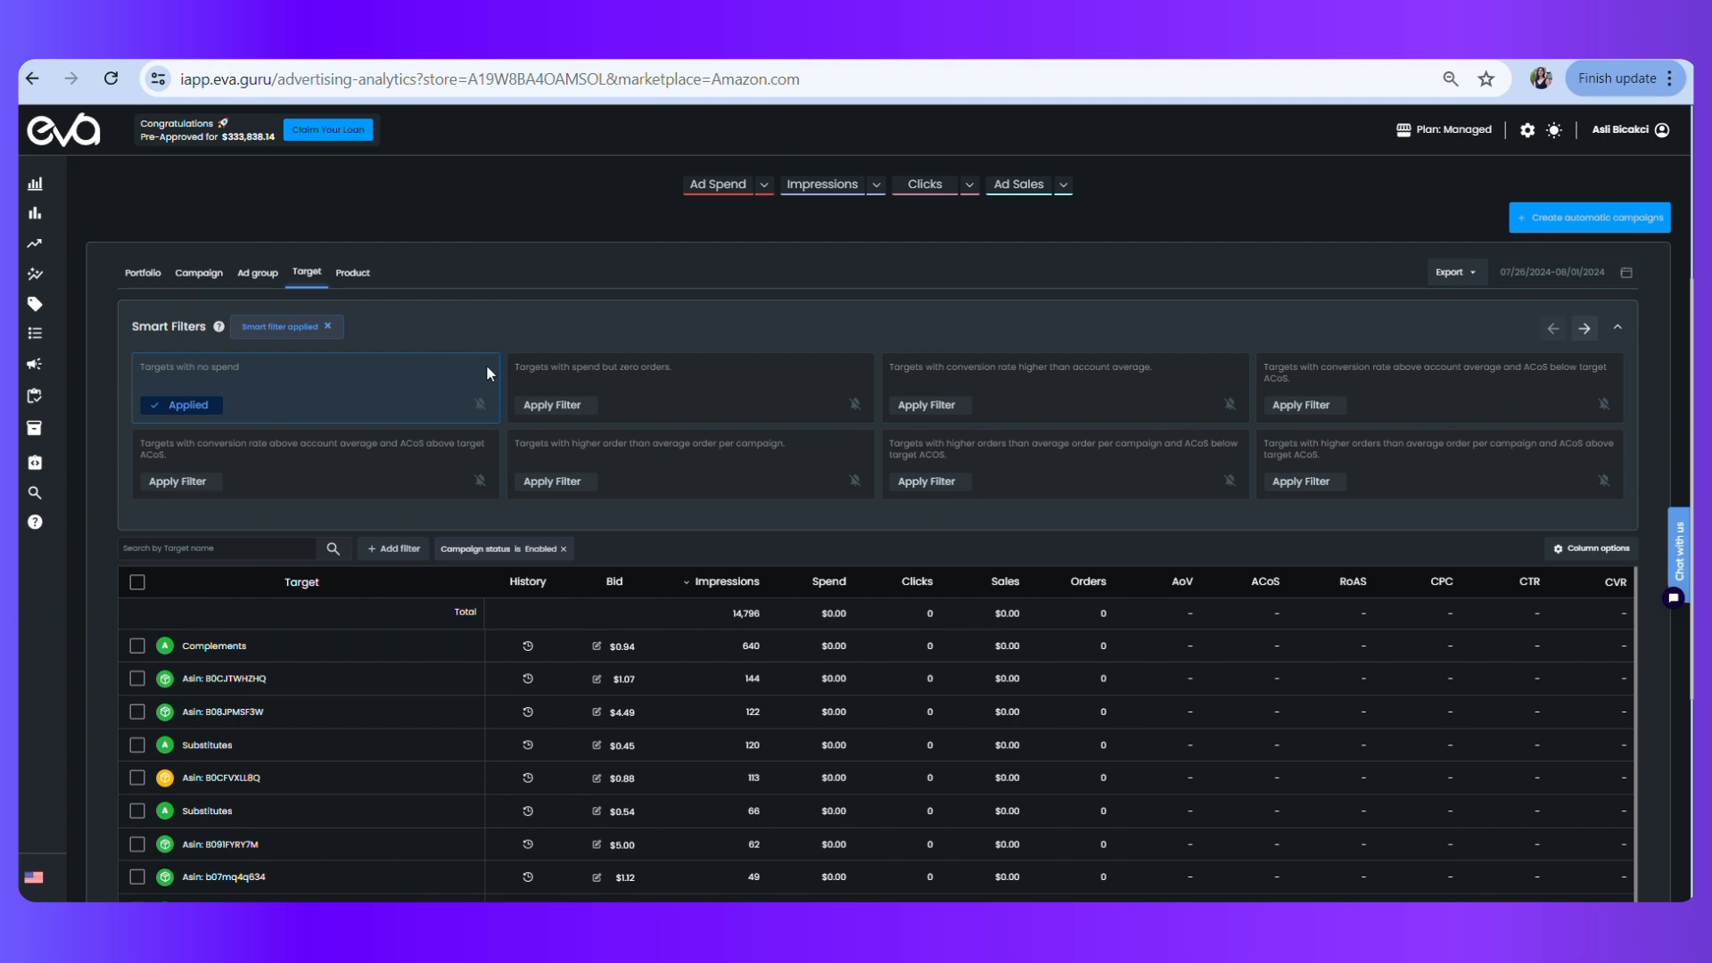
List the targets with spend but zero orders sorted by highest spend, and select the Close Match target
click(552, 405)
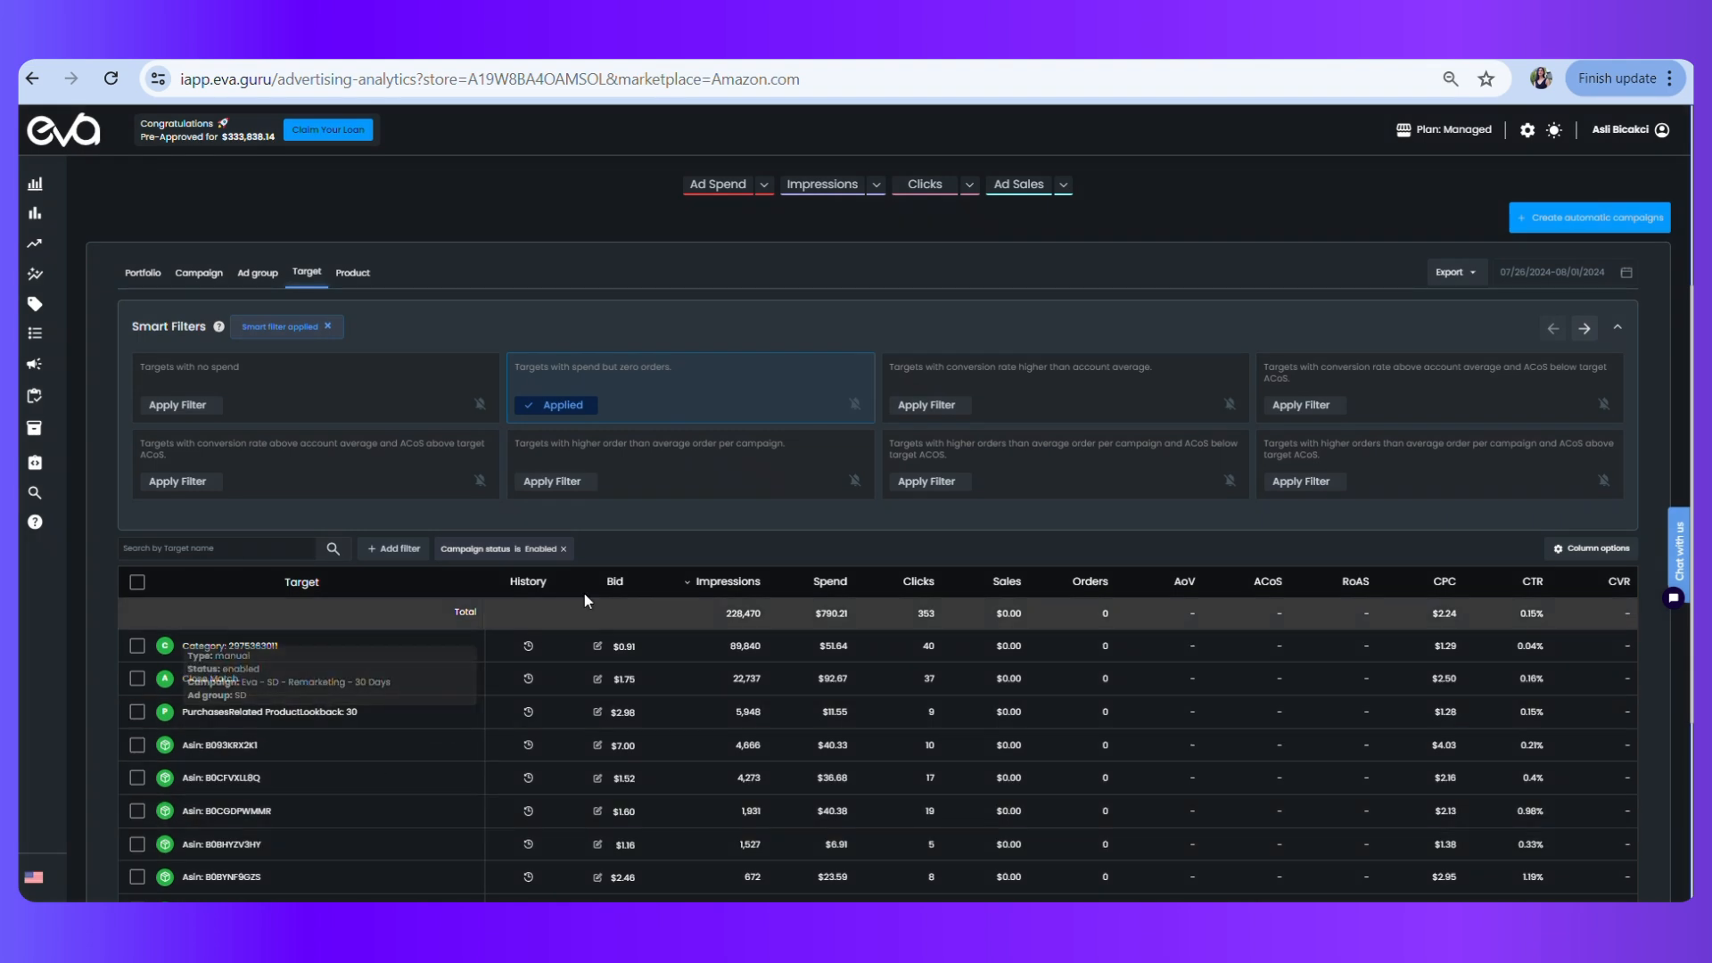
click(834, 582)
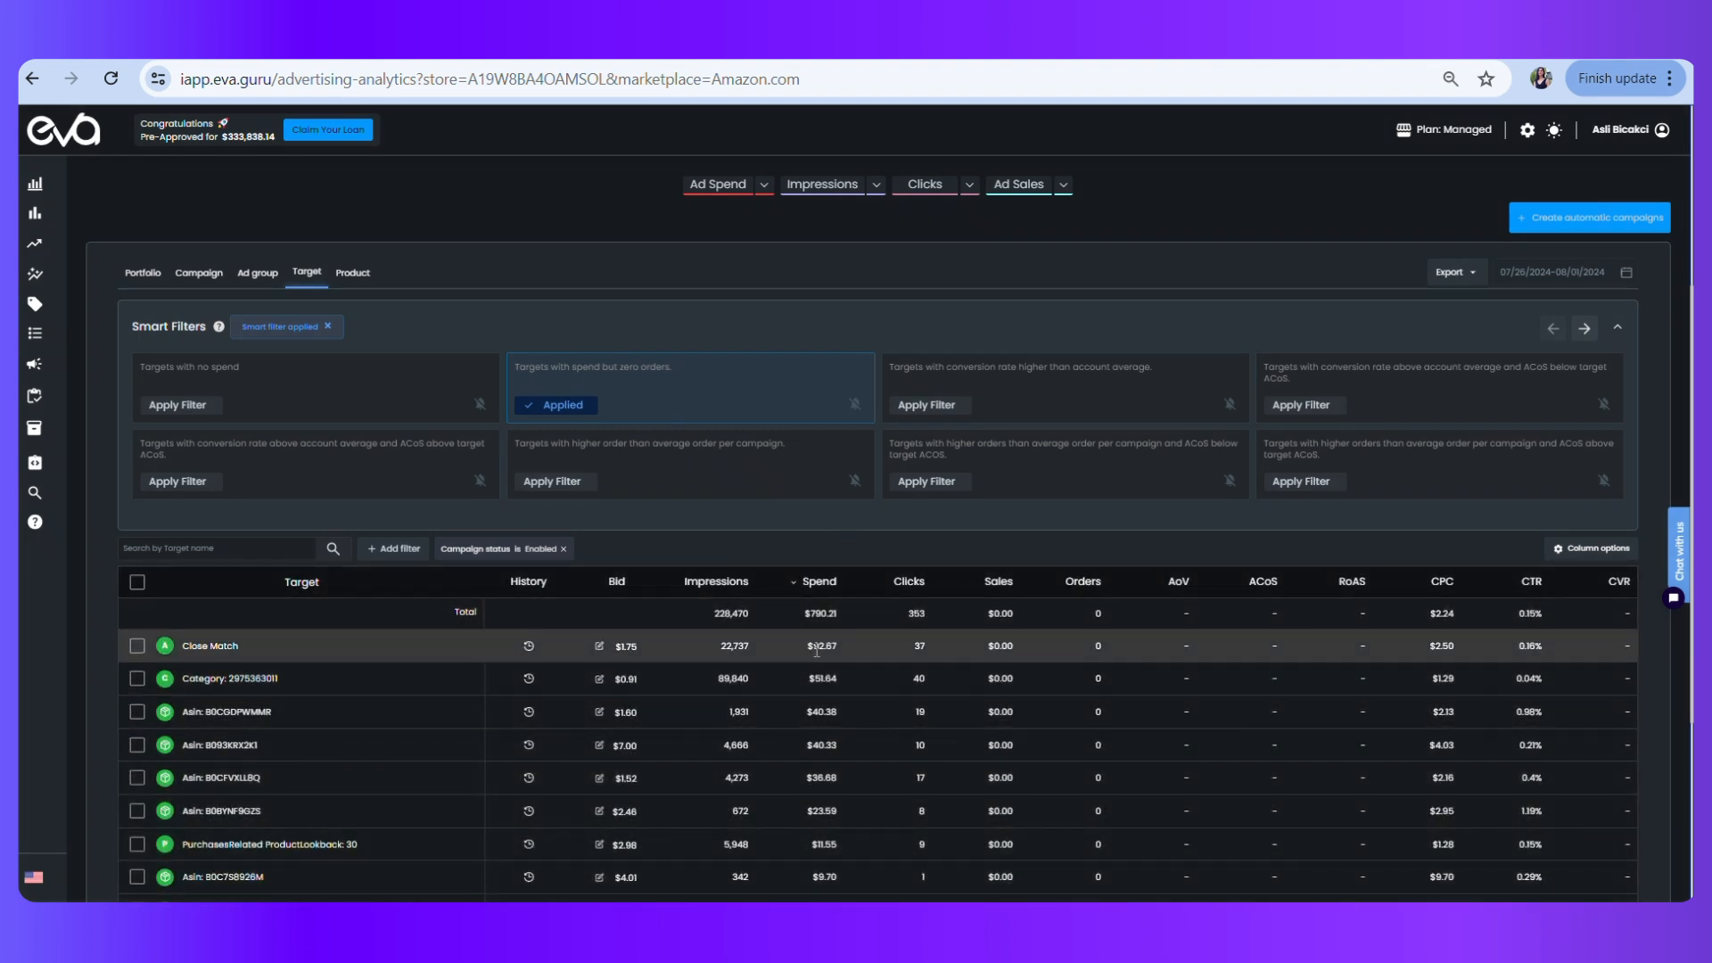
click(135, 646)
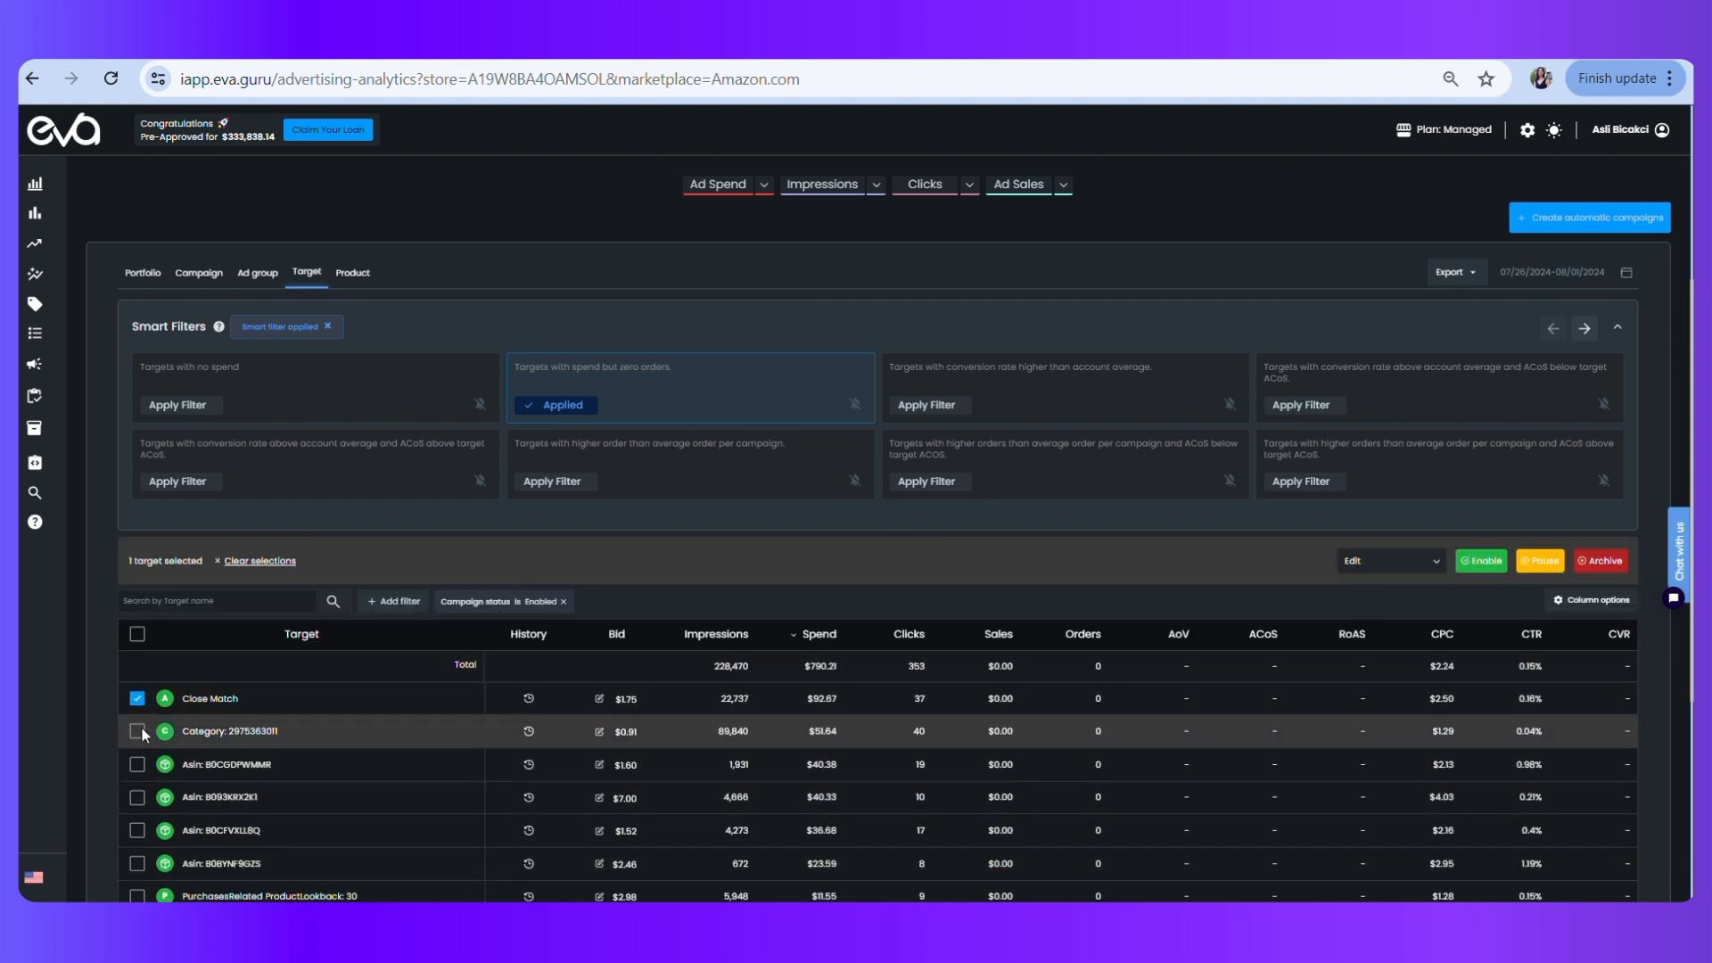
mouse_move(211, 699)
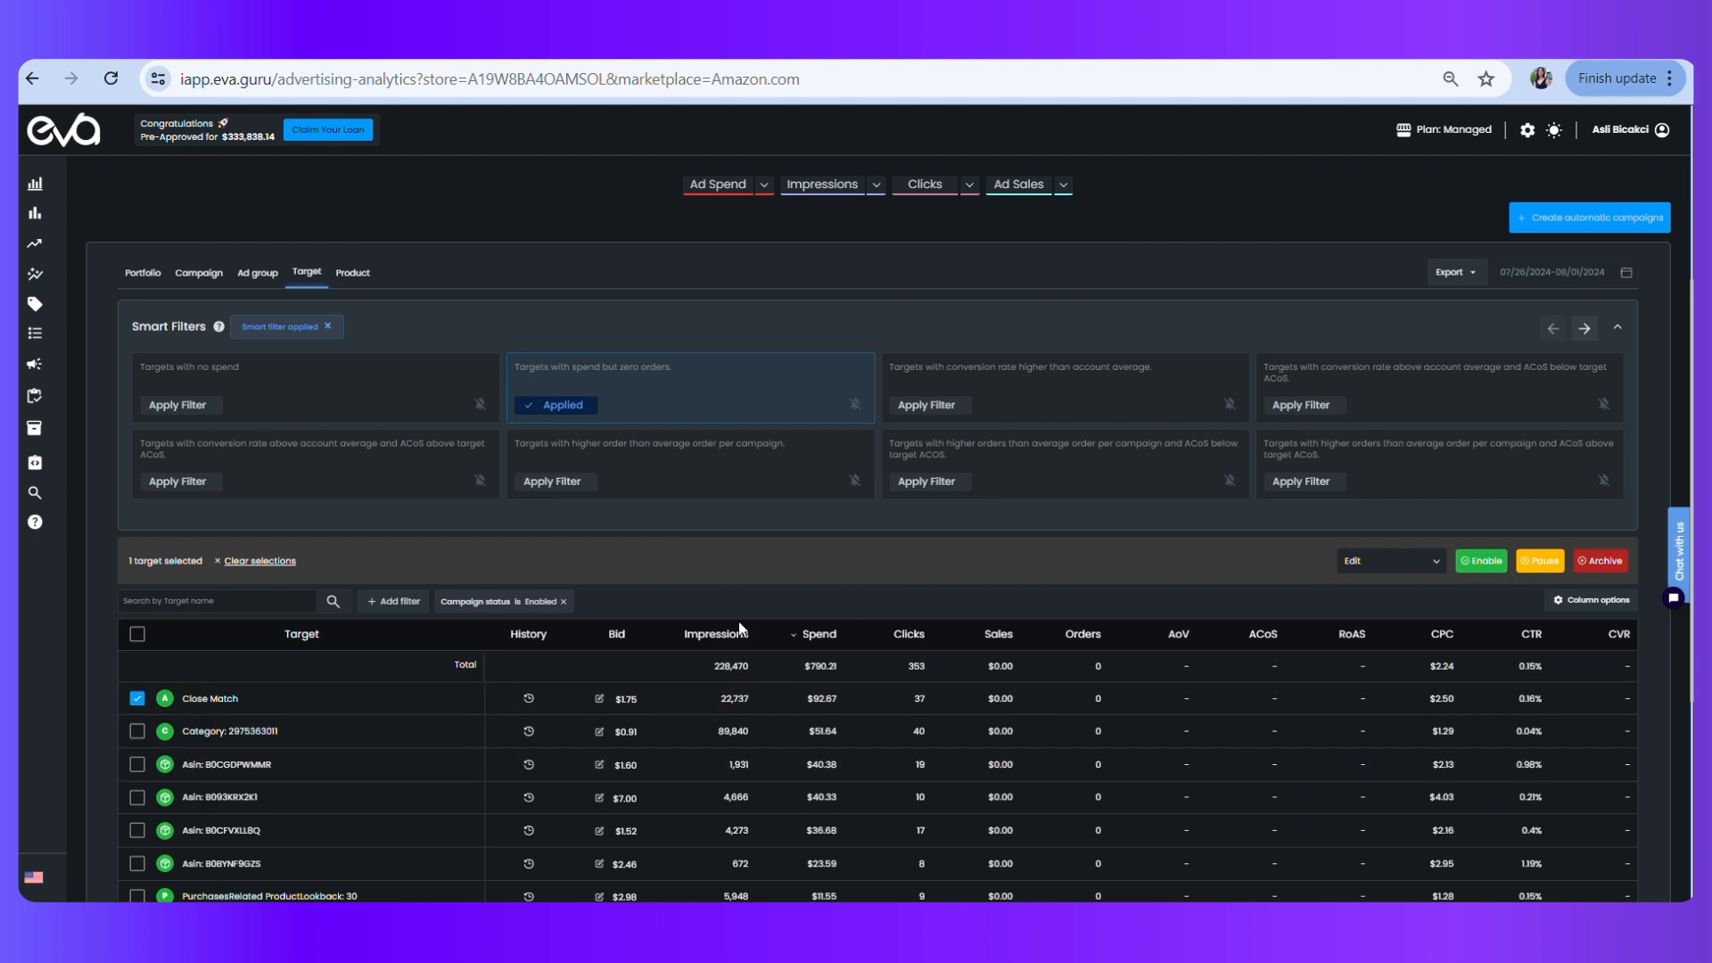
Review the bid change history of the zero-order target Asin: B0CFVXLLBQ
scroll(1045, 699, down, 2)
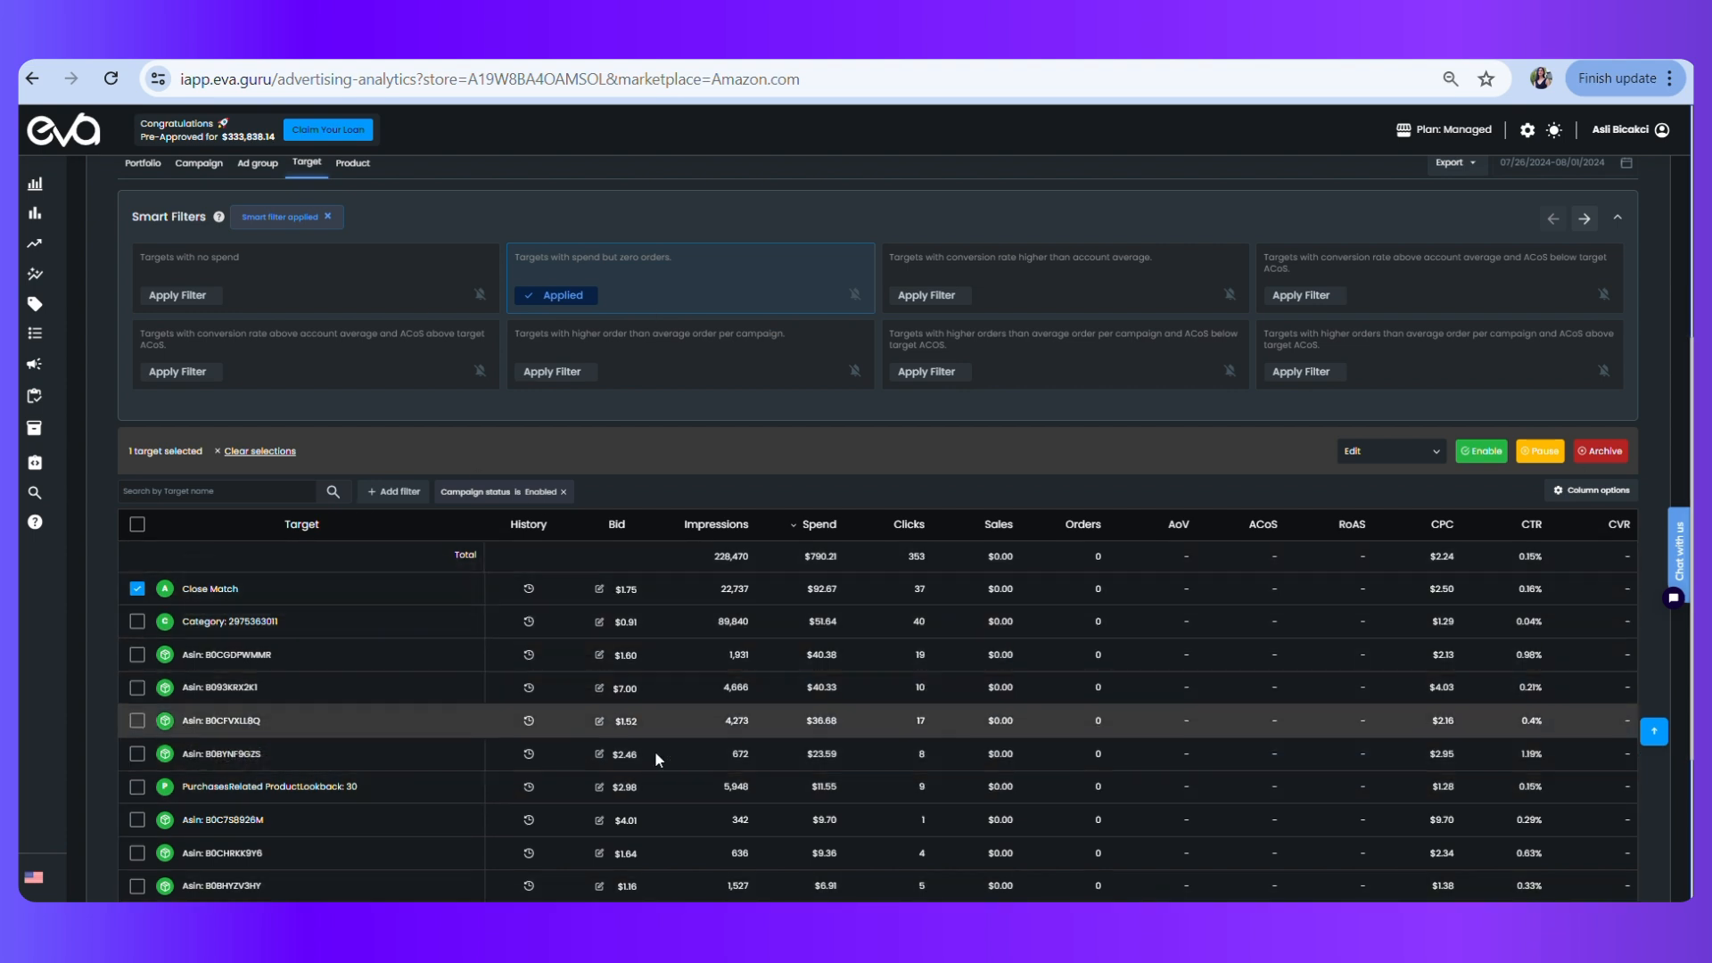
click(527, 725)
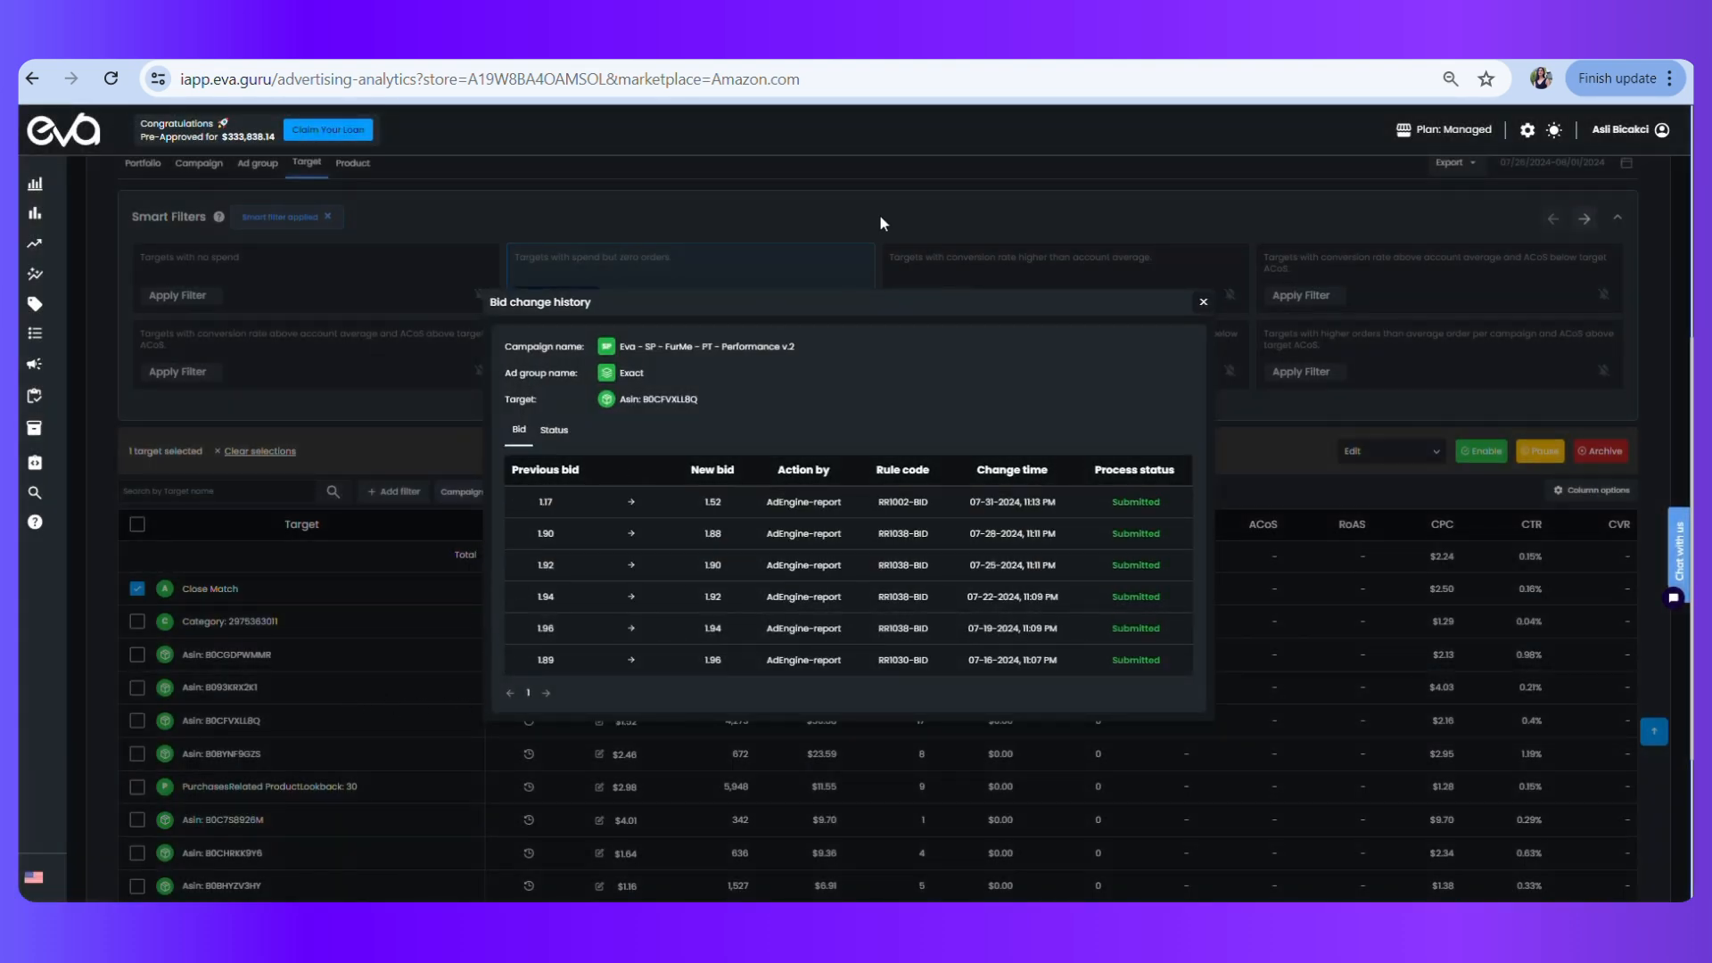
triple_click(915, 305)
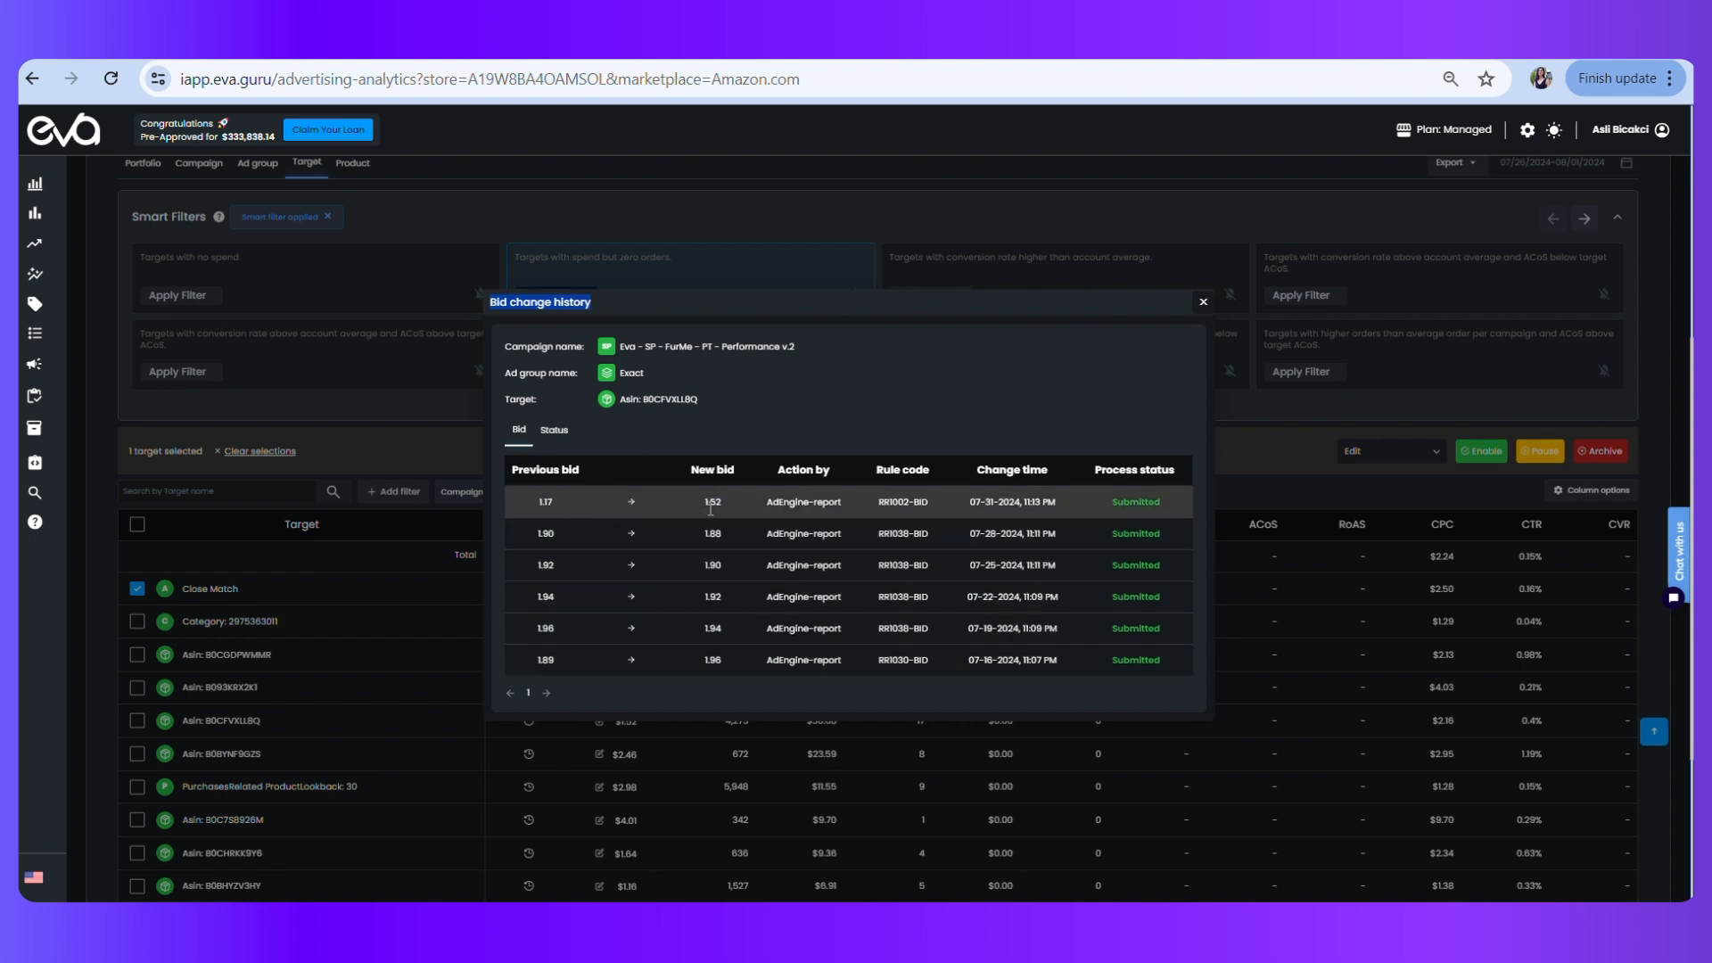
click(1202, 303)
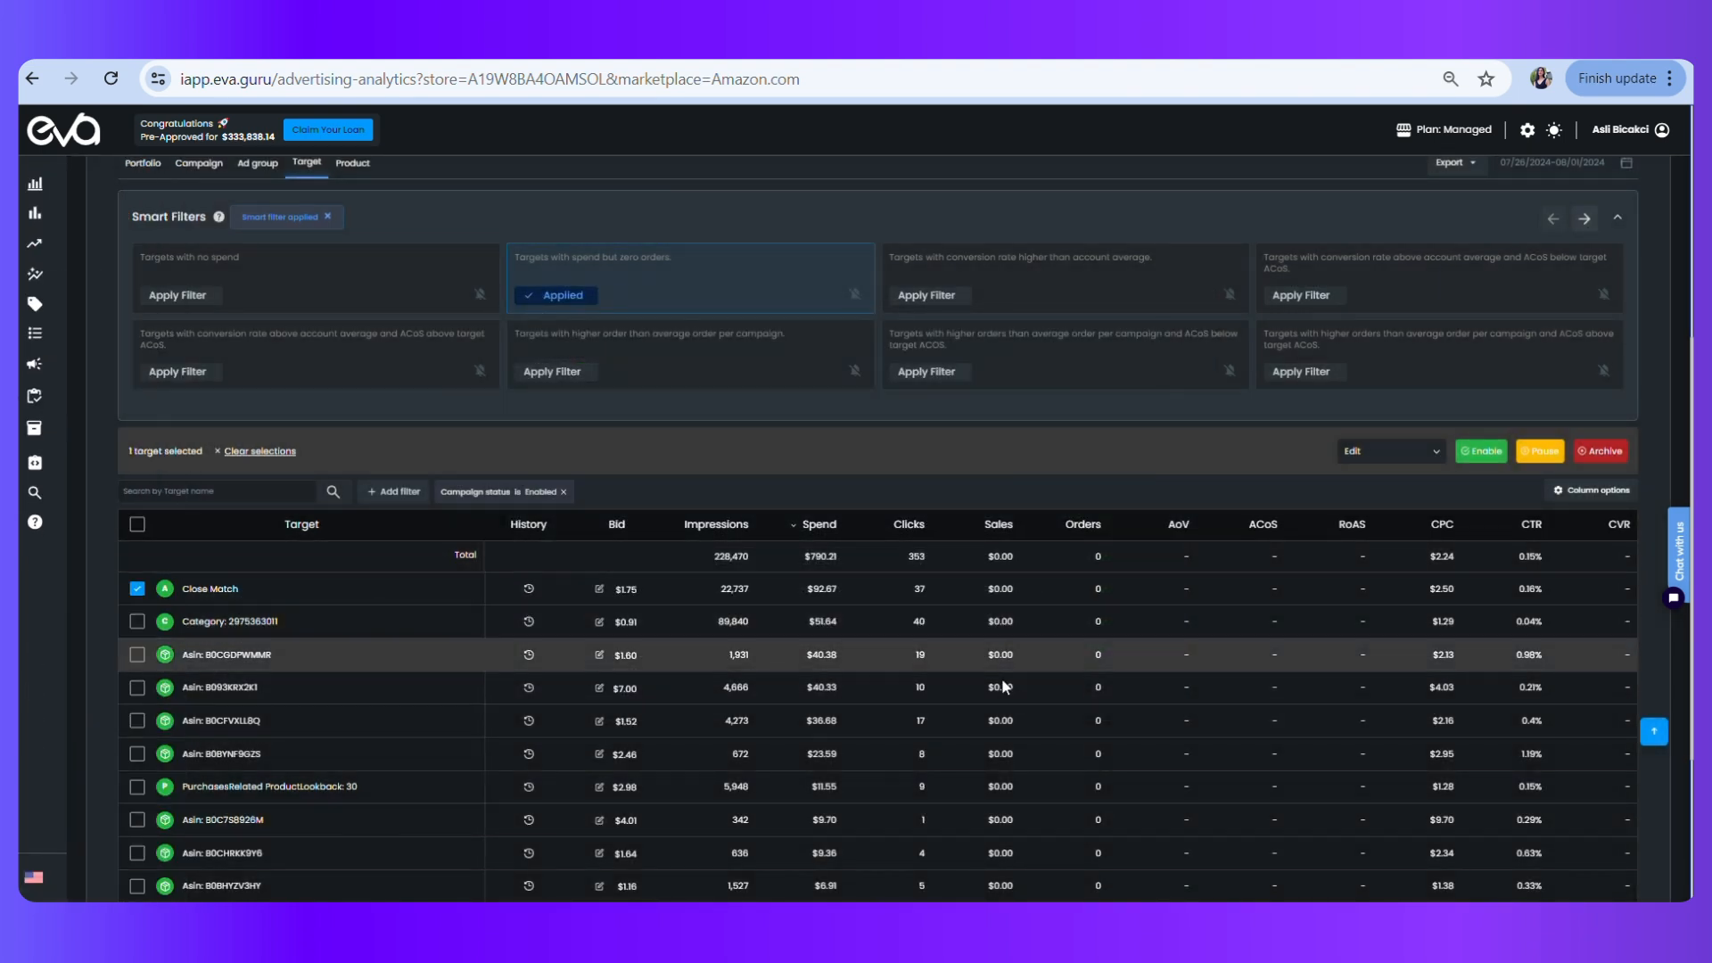
Apply the smart filter for targets with conversion rate higher than account average and select all listed targets
mouse_move(68, 715)
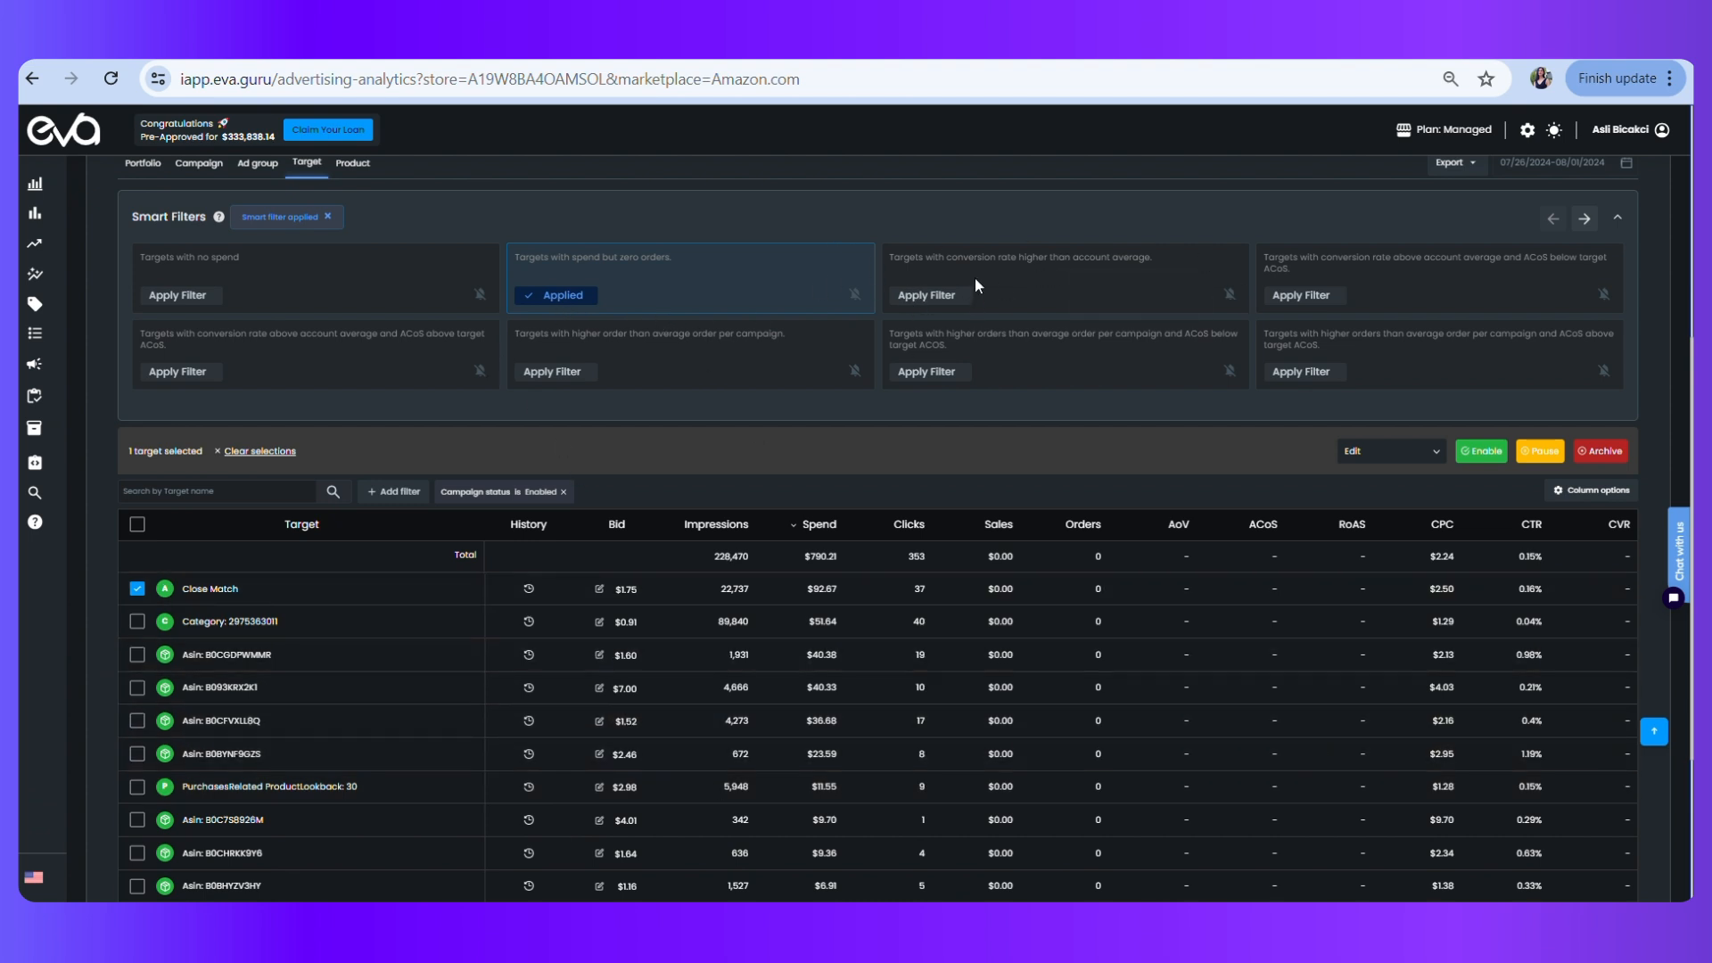
click(942, 295)
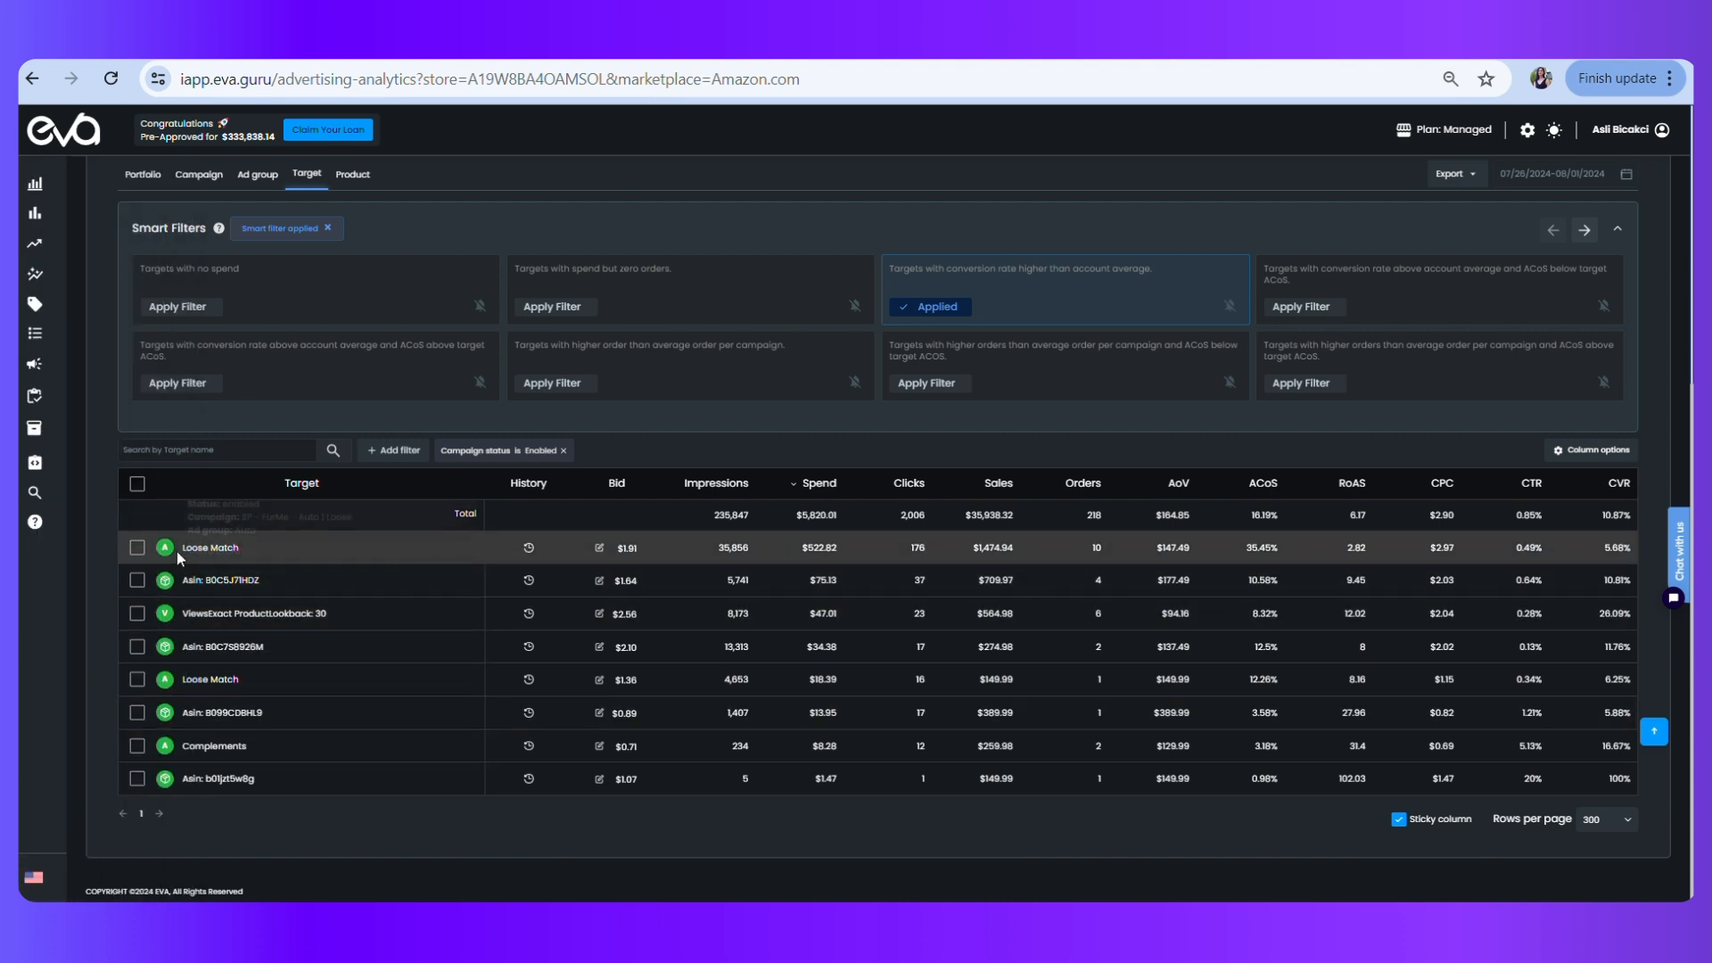
click(138, 484)
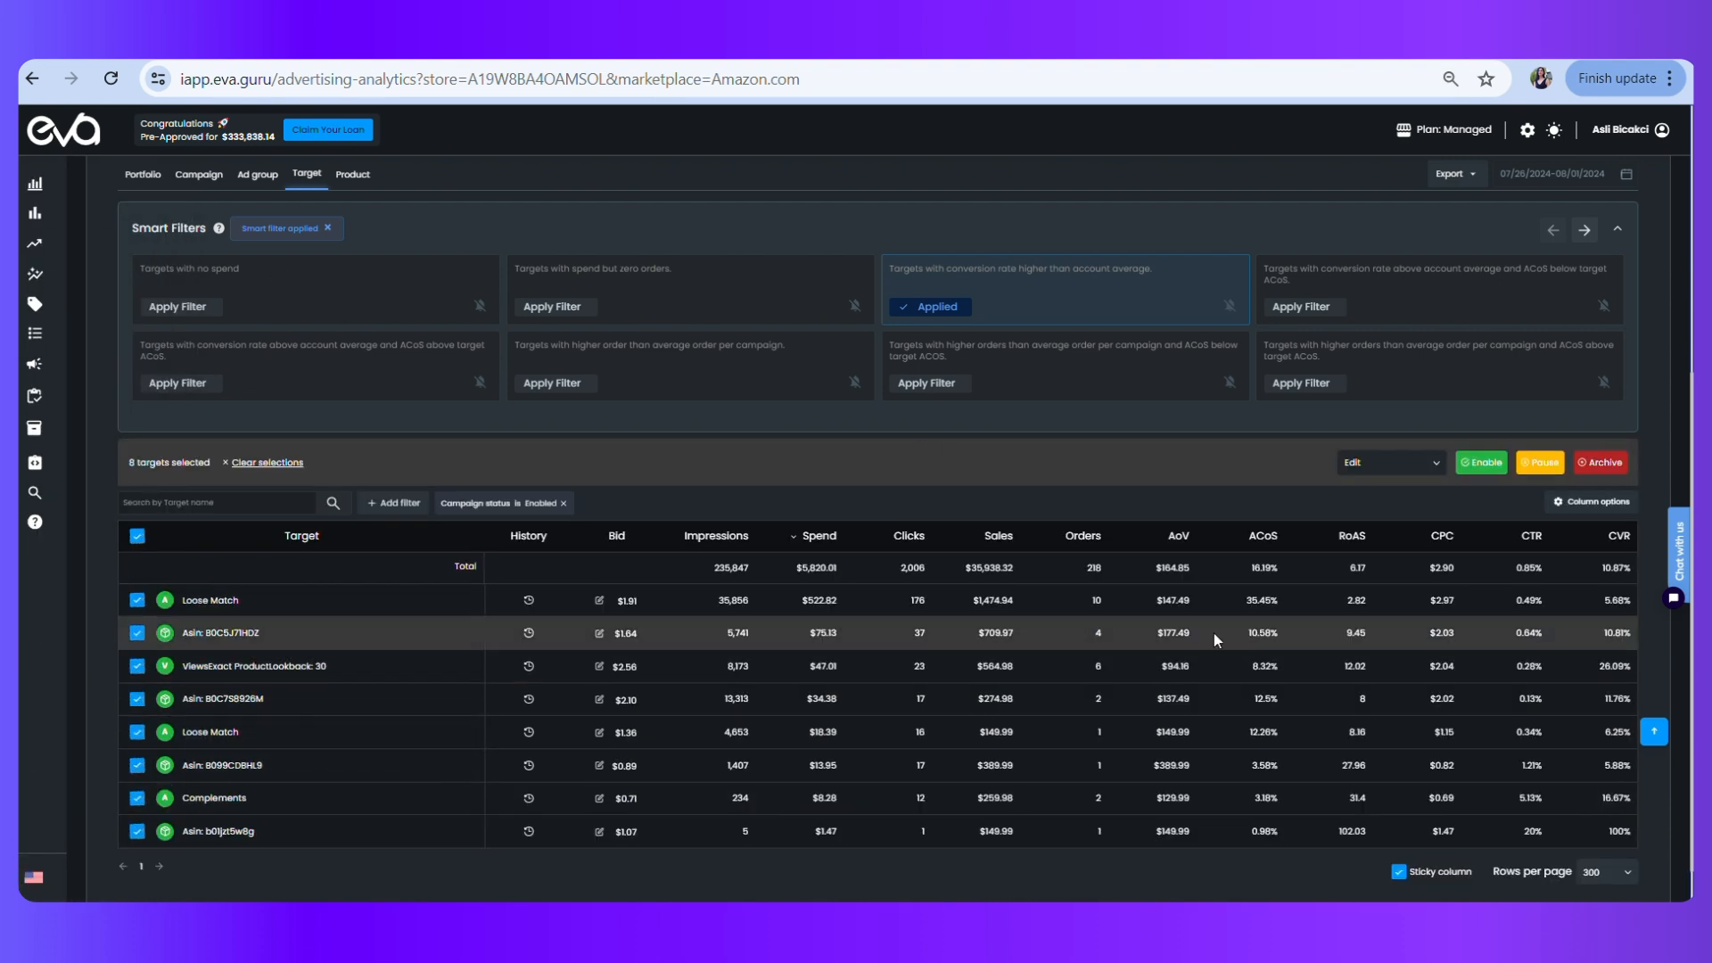
Look at the bulk bid change options for the selected targets and leave them without applying a bid
click(1426, 461)
click(1400, 488)
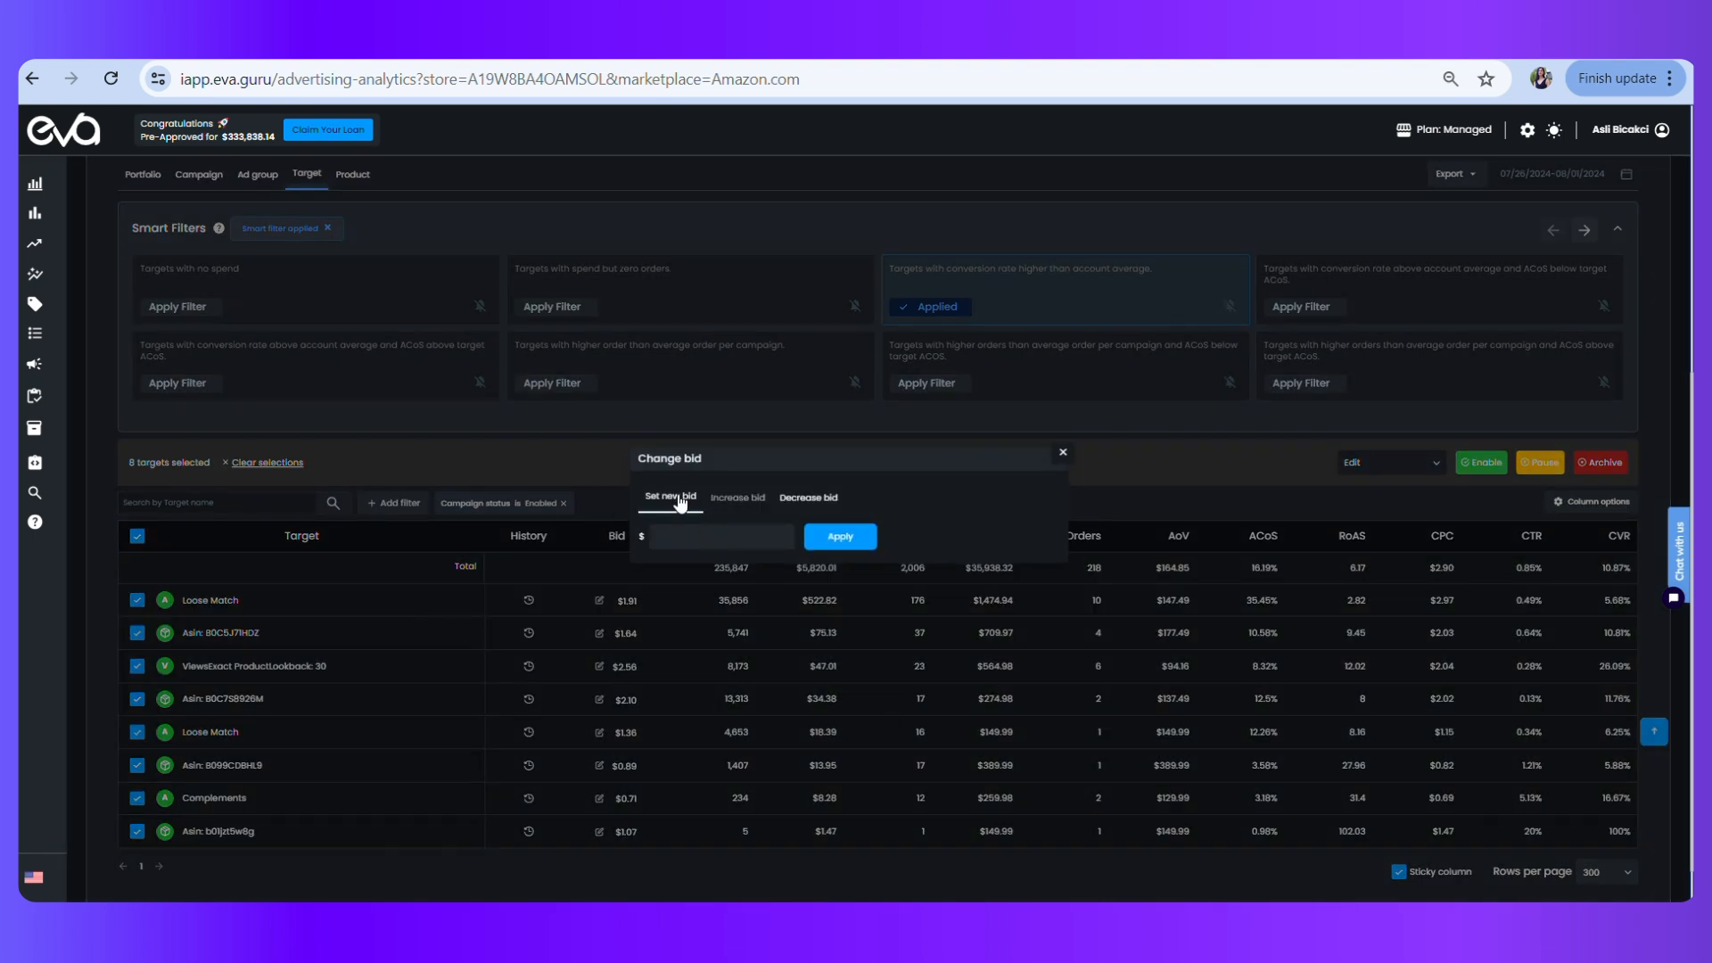
click(1063, 452)
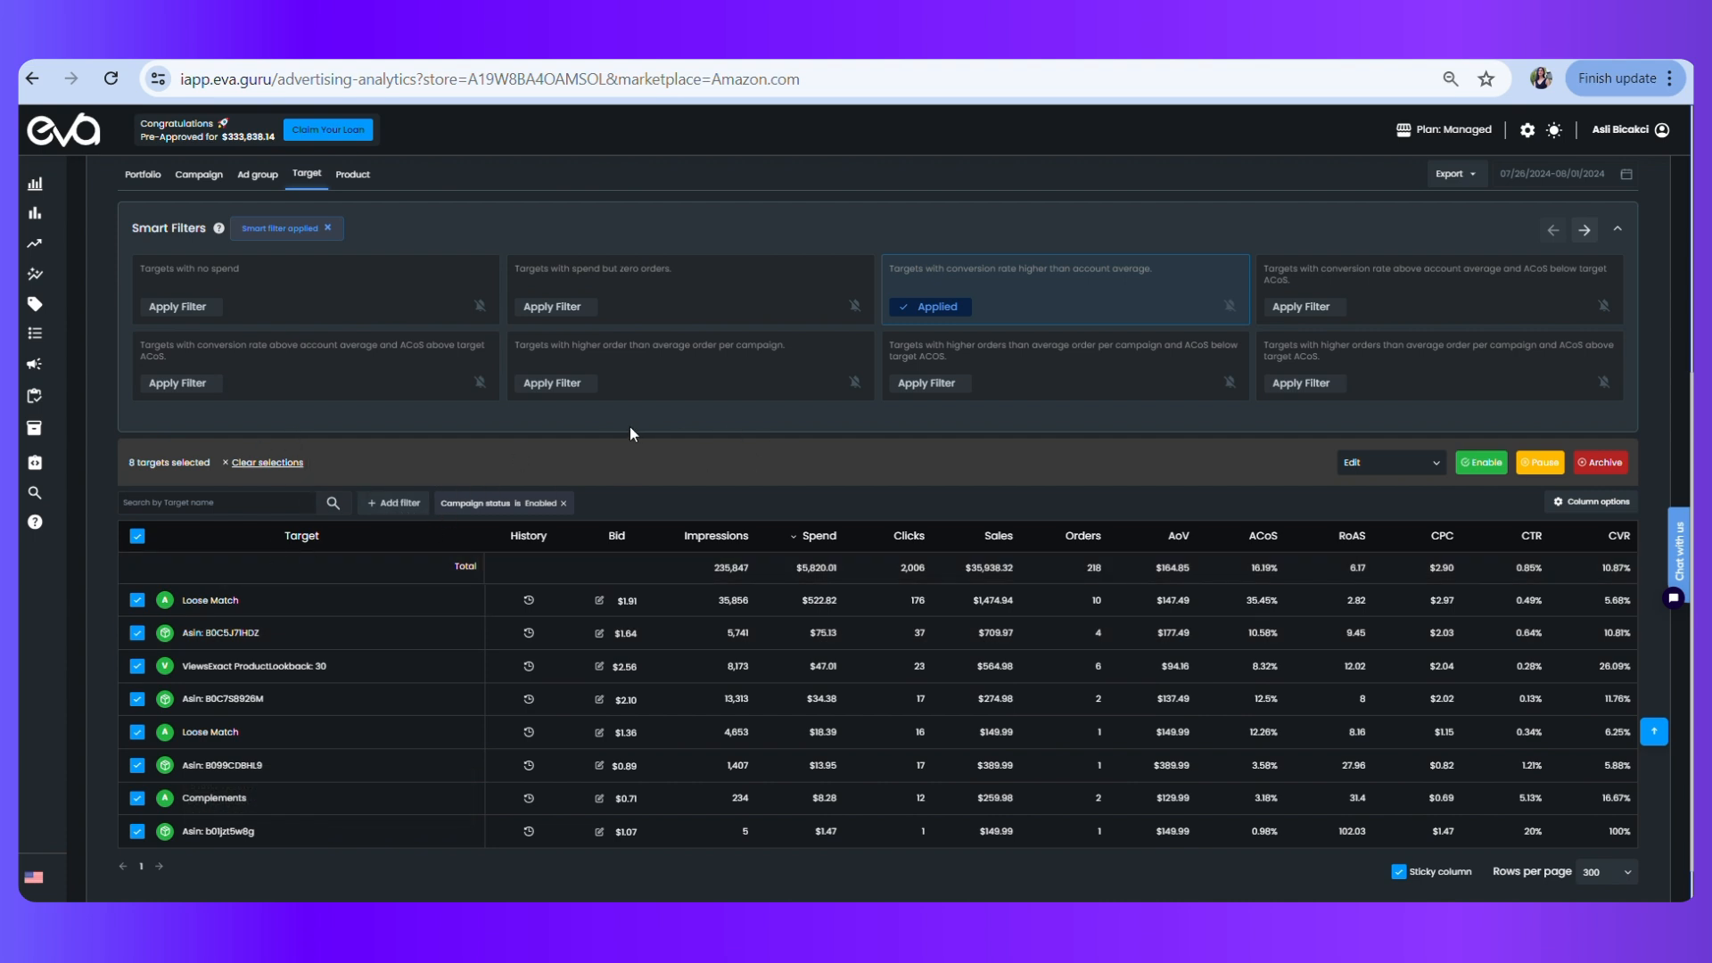
Try adding an Exact Keywords target type filter, check the filtered target list, and remove that filter
click(414, 506)
click(421, 554)
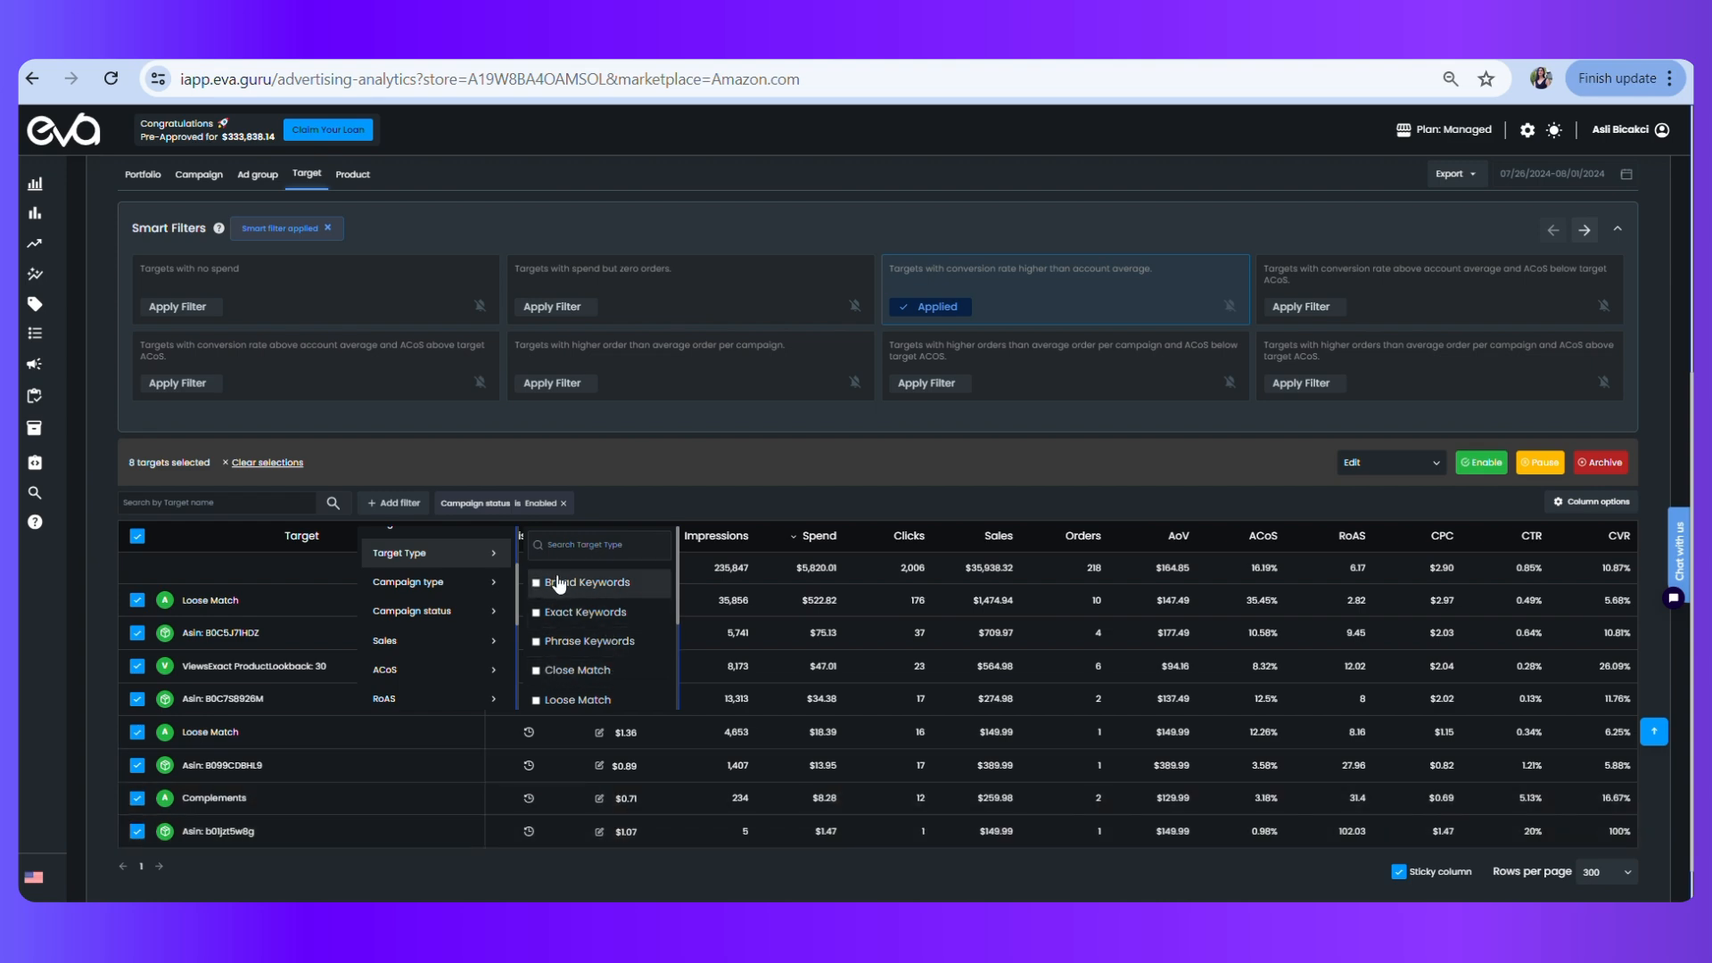
click(578, 612)
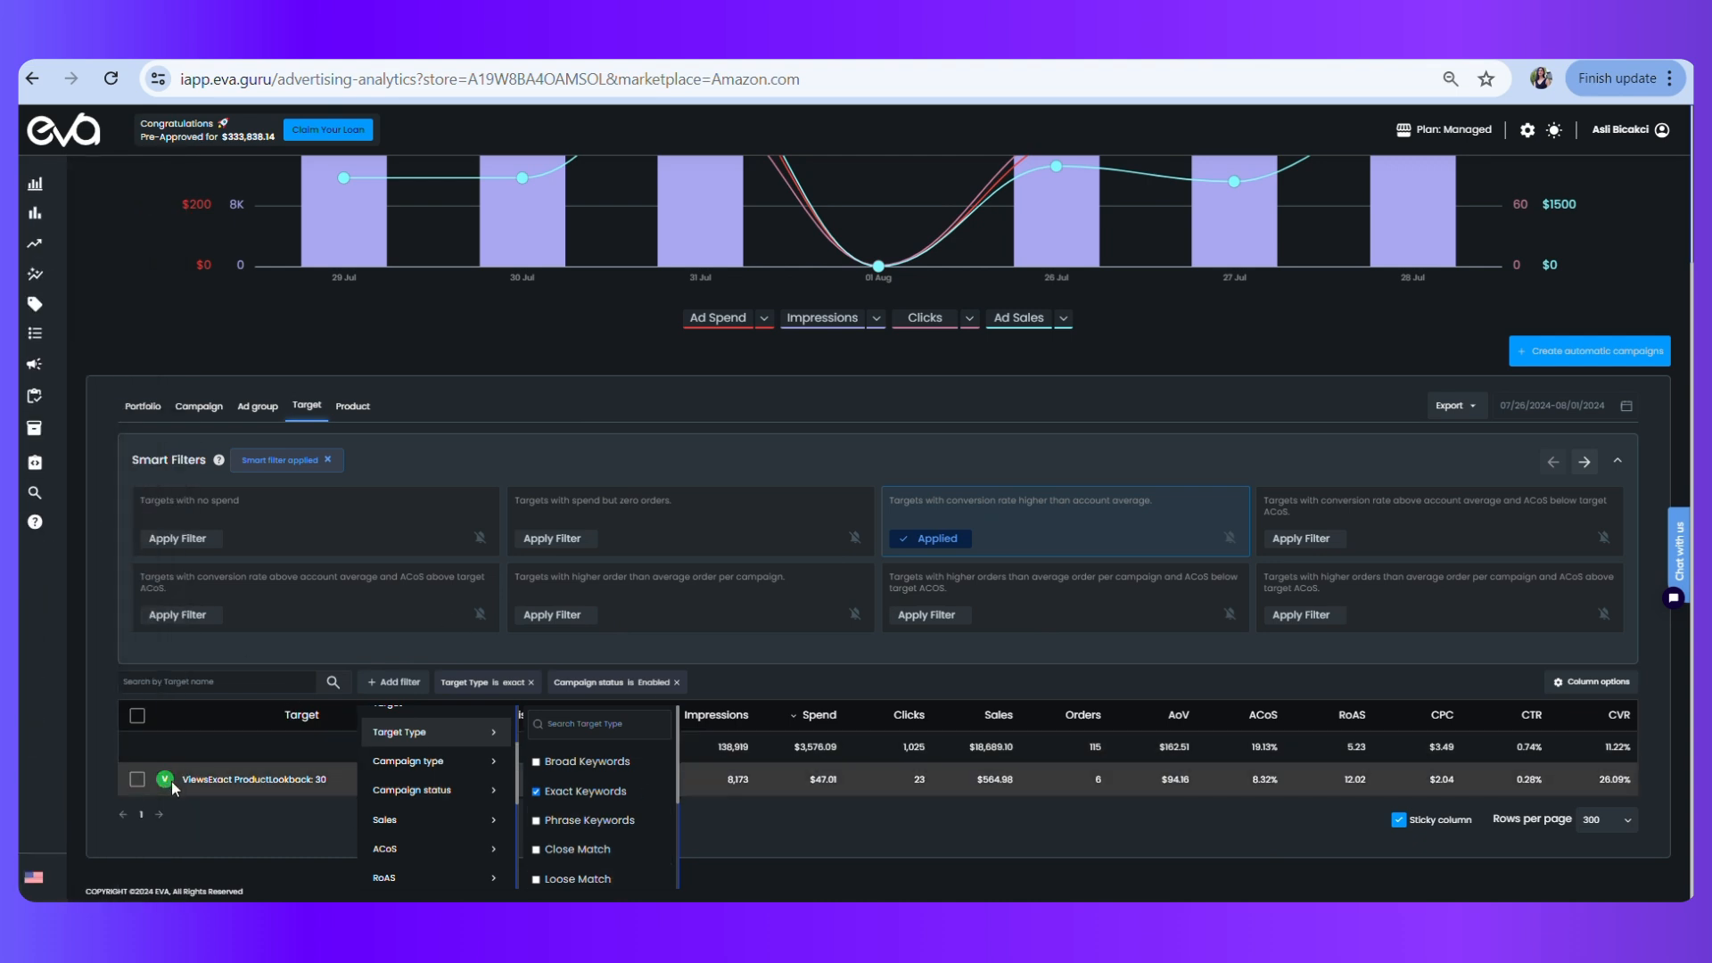
mouse_move(198, 777)
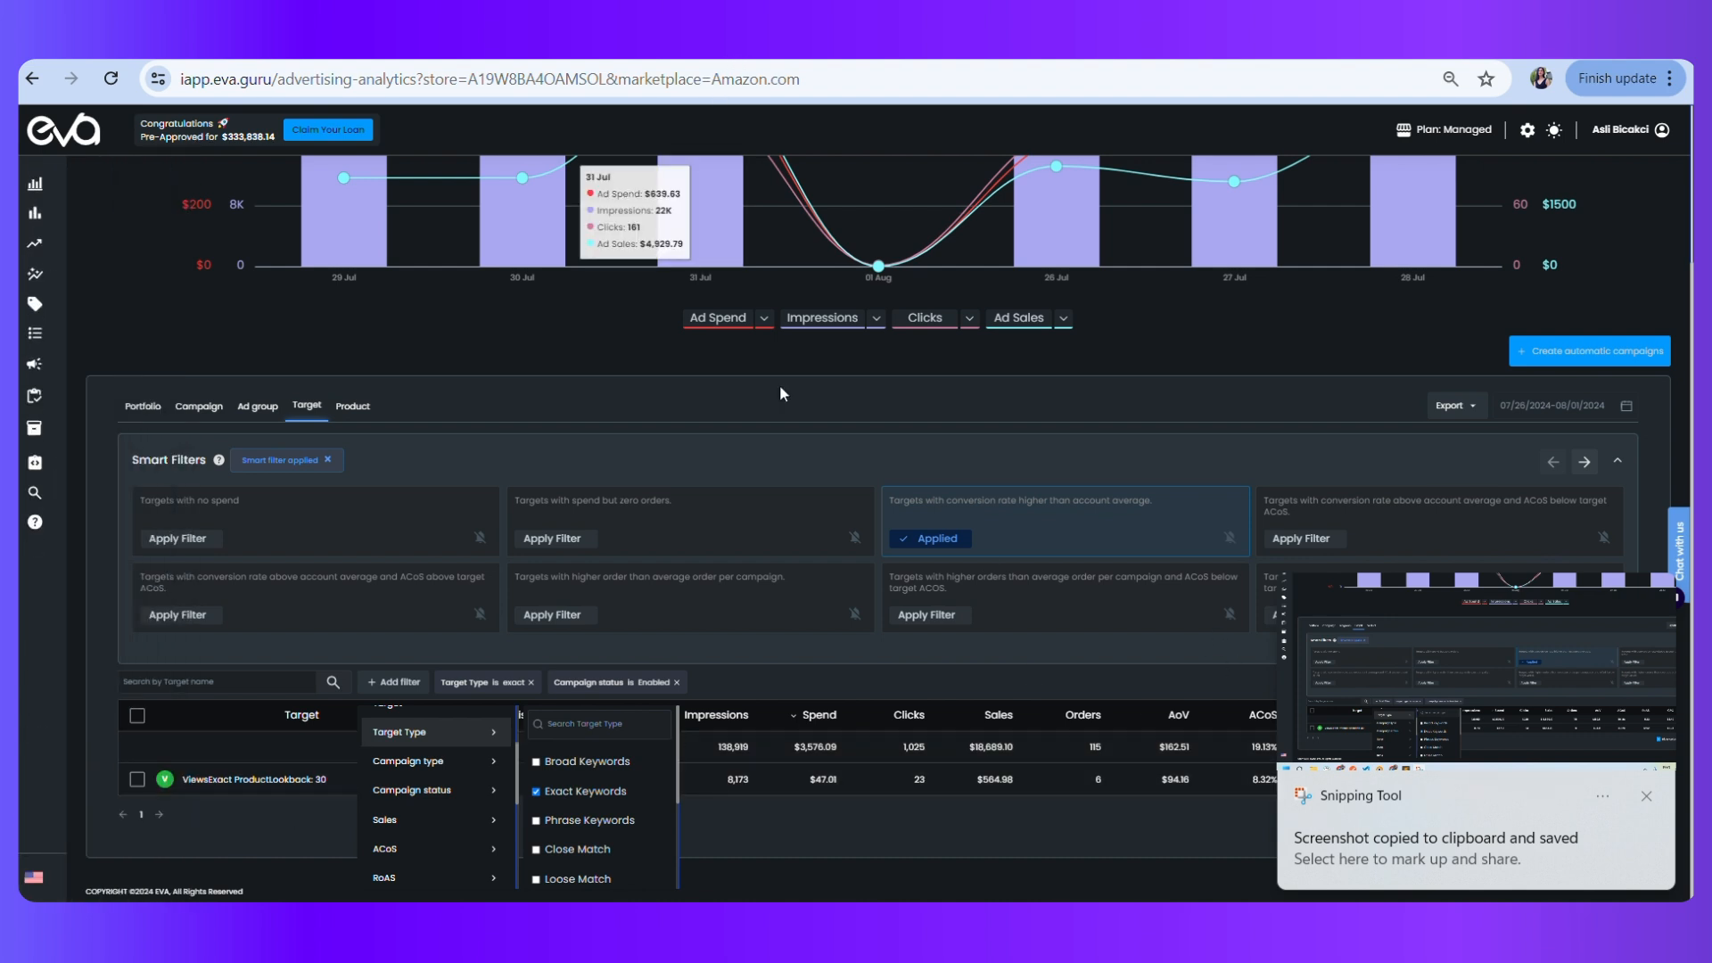
click(712, 672)
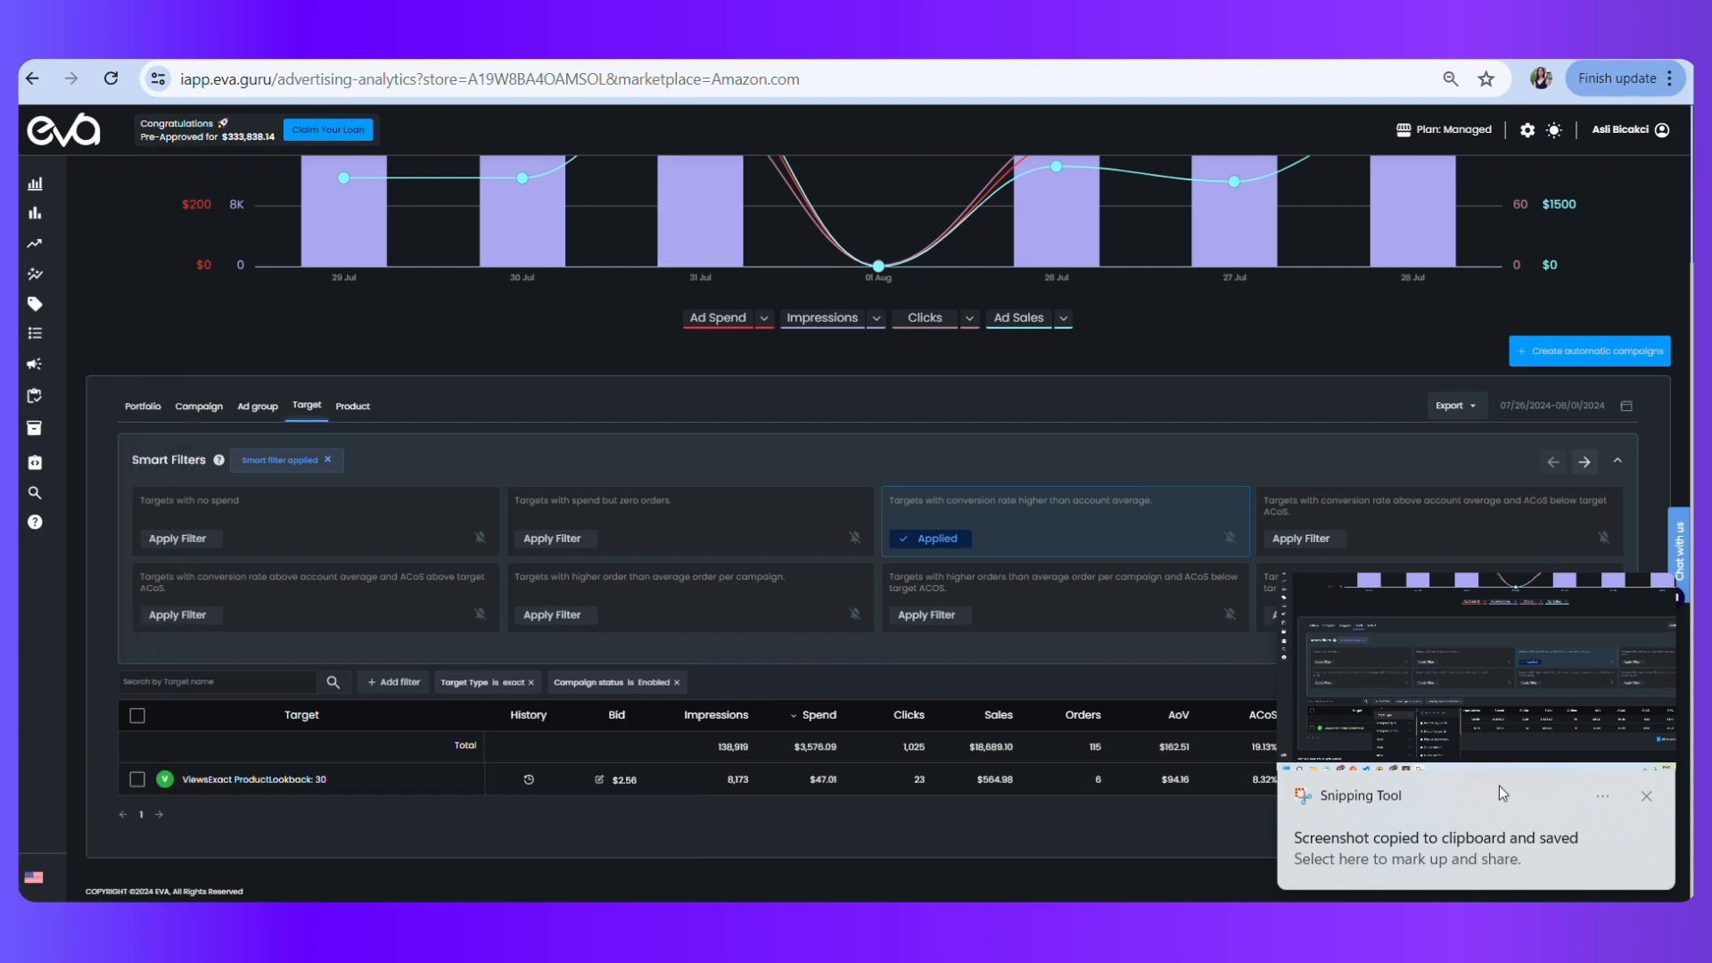
click(1647, 793)
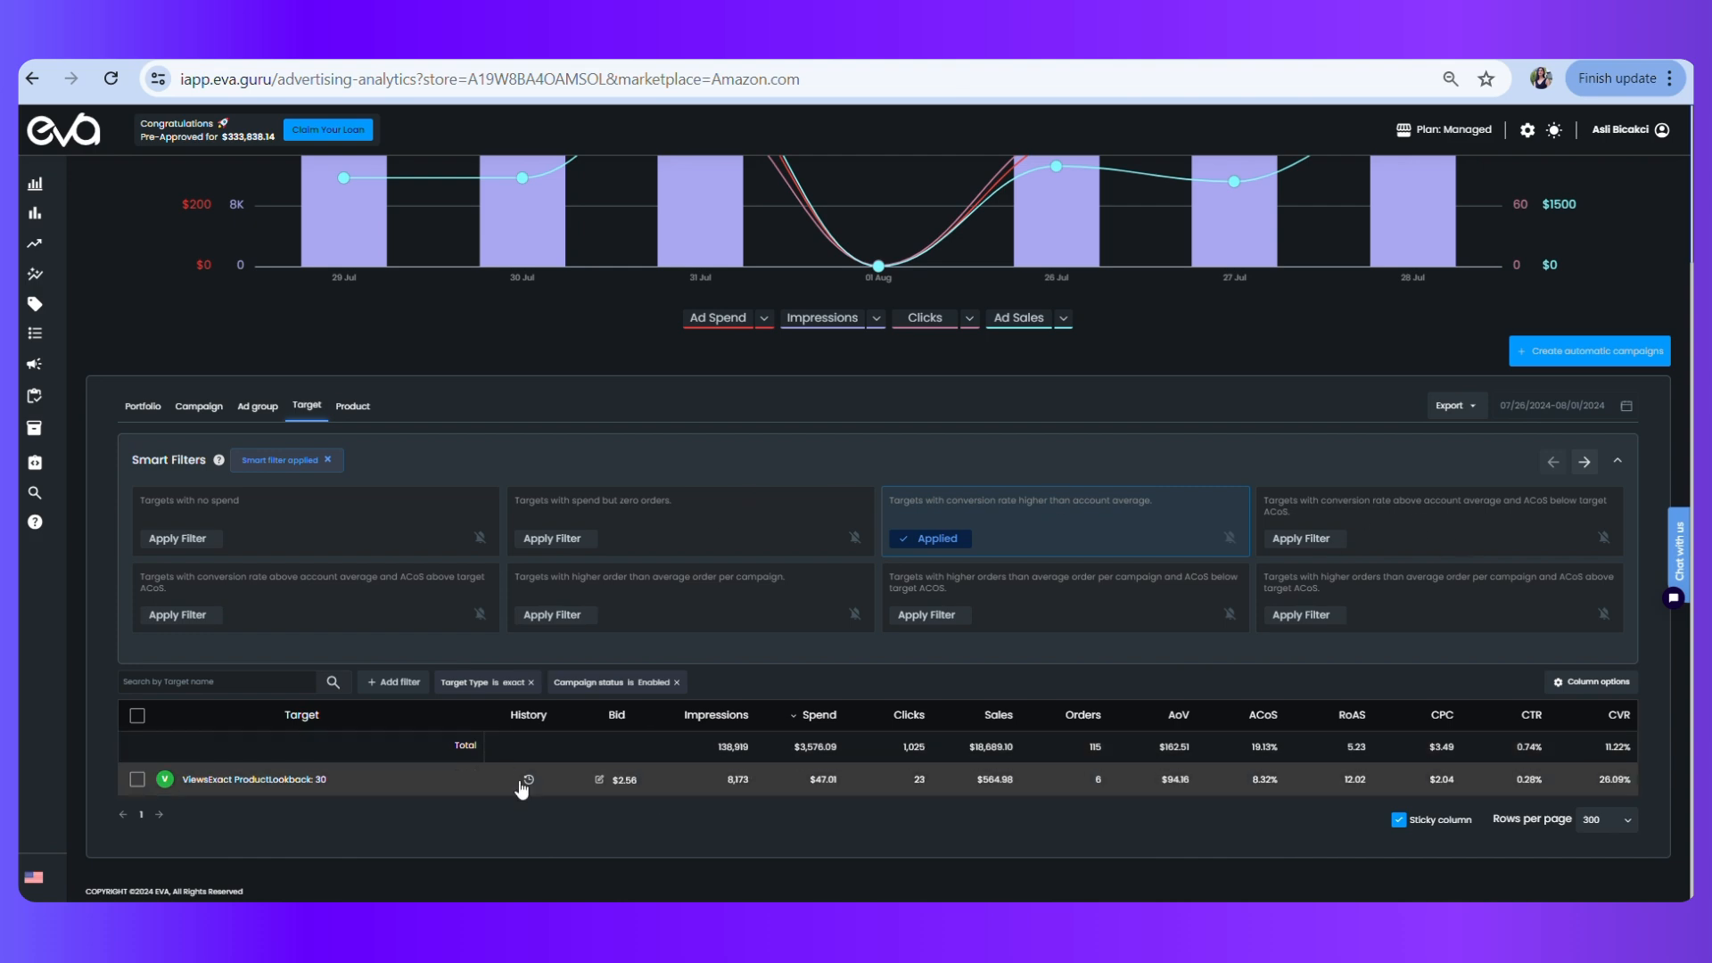
click(530, 682)
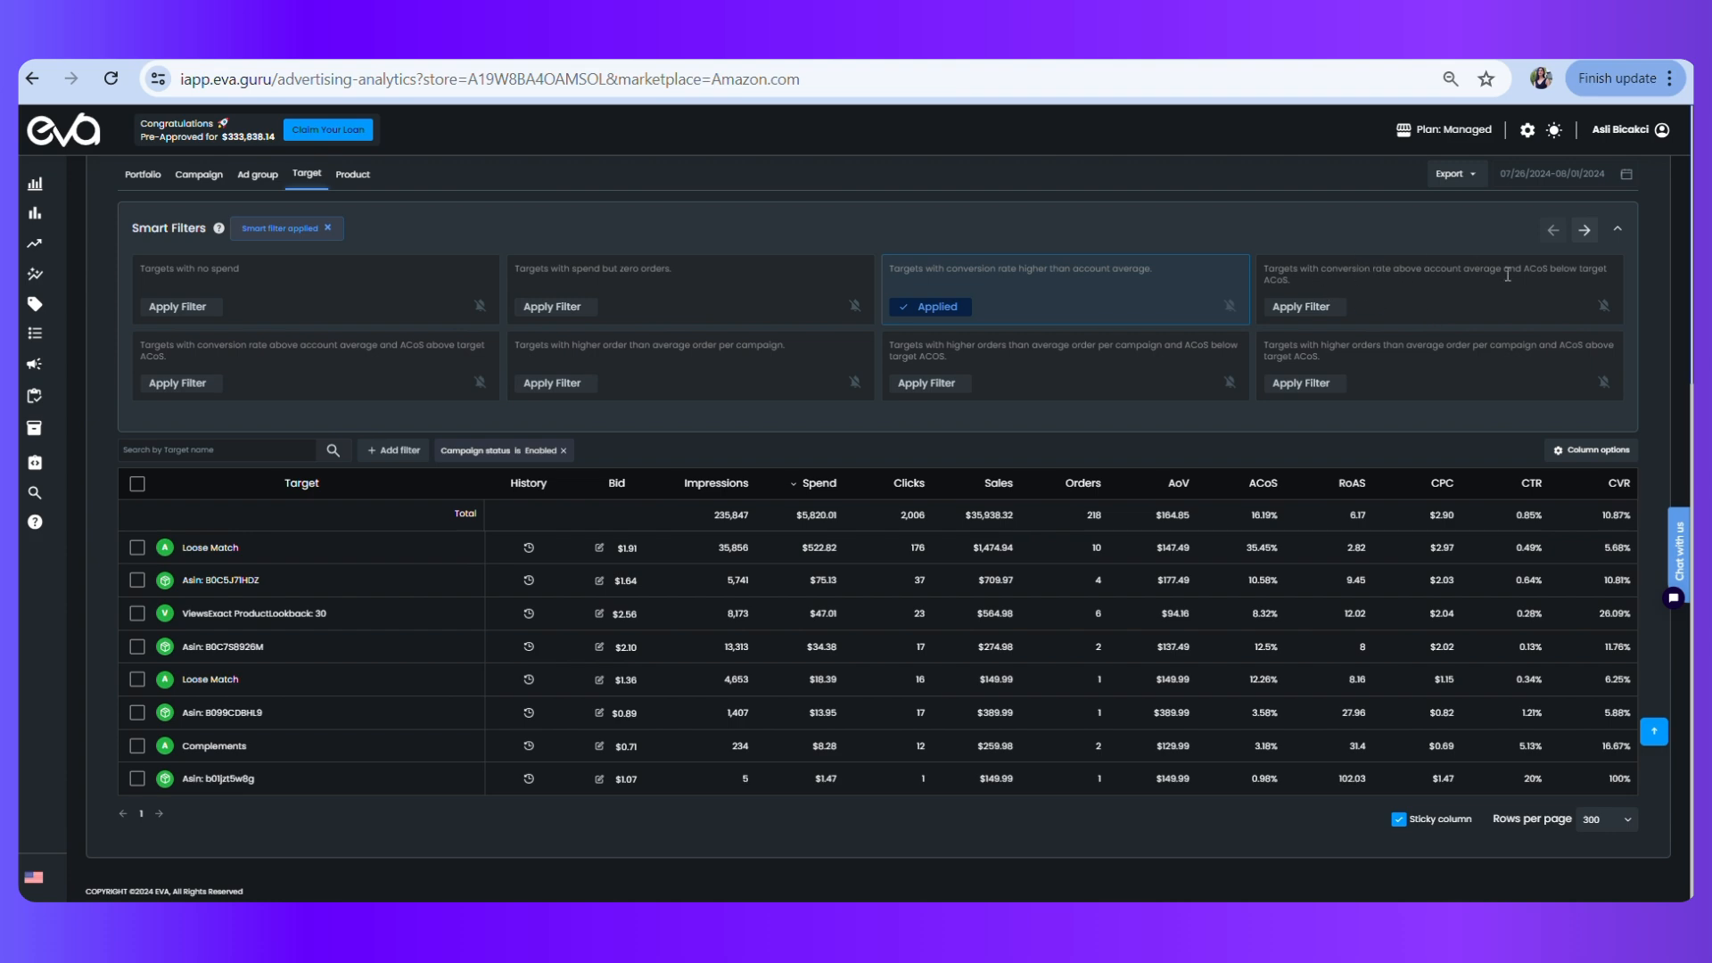
Apply the smart filter for targets with conversion rate above account average and ACoS below target ACoS
click(1332, 309)
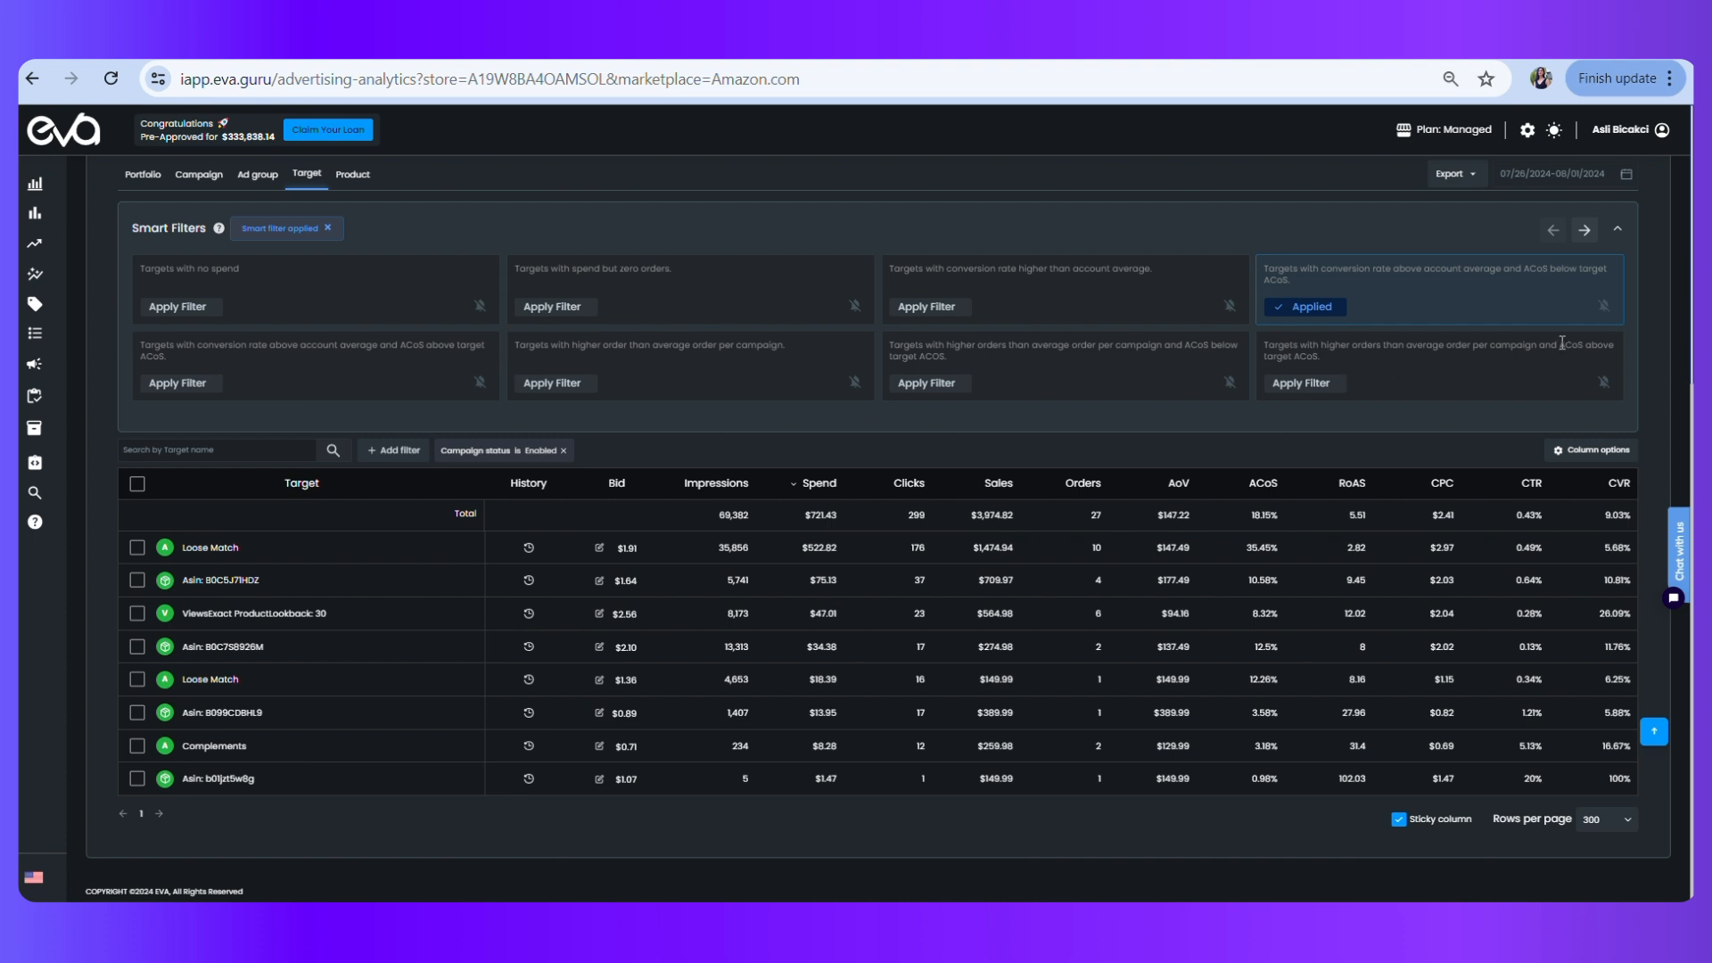
click(1617, 228)
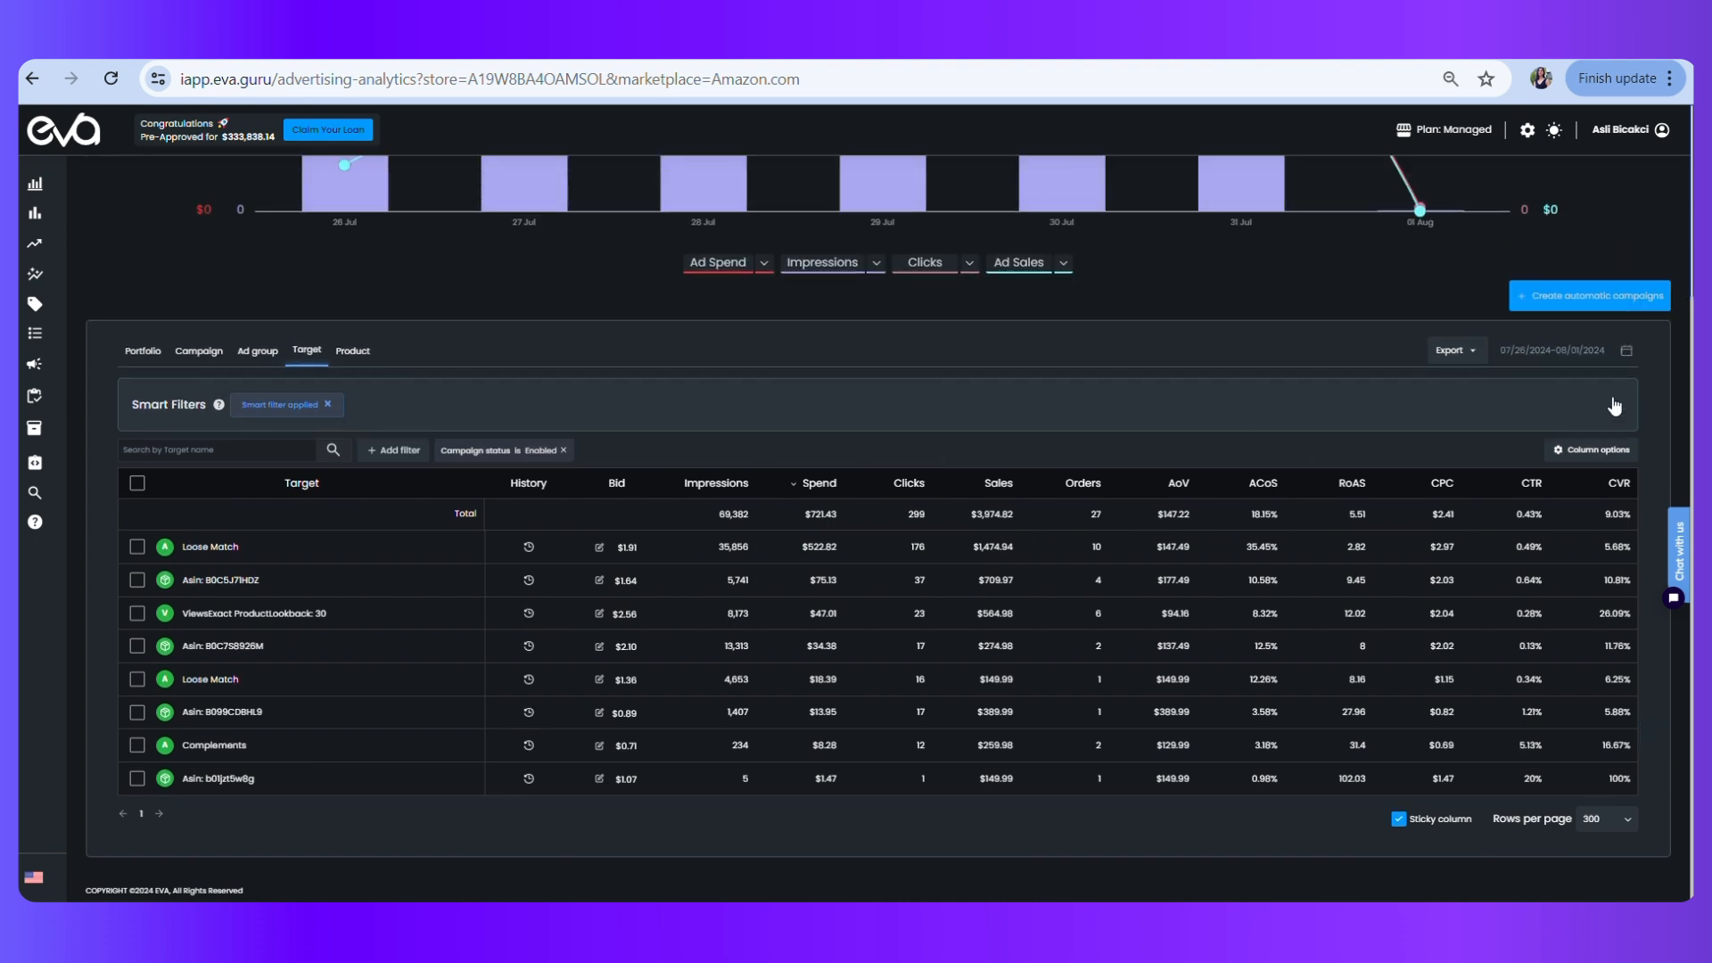
click(1615, 406)
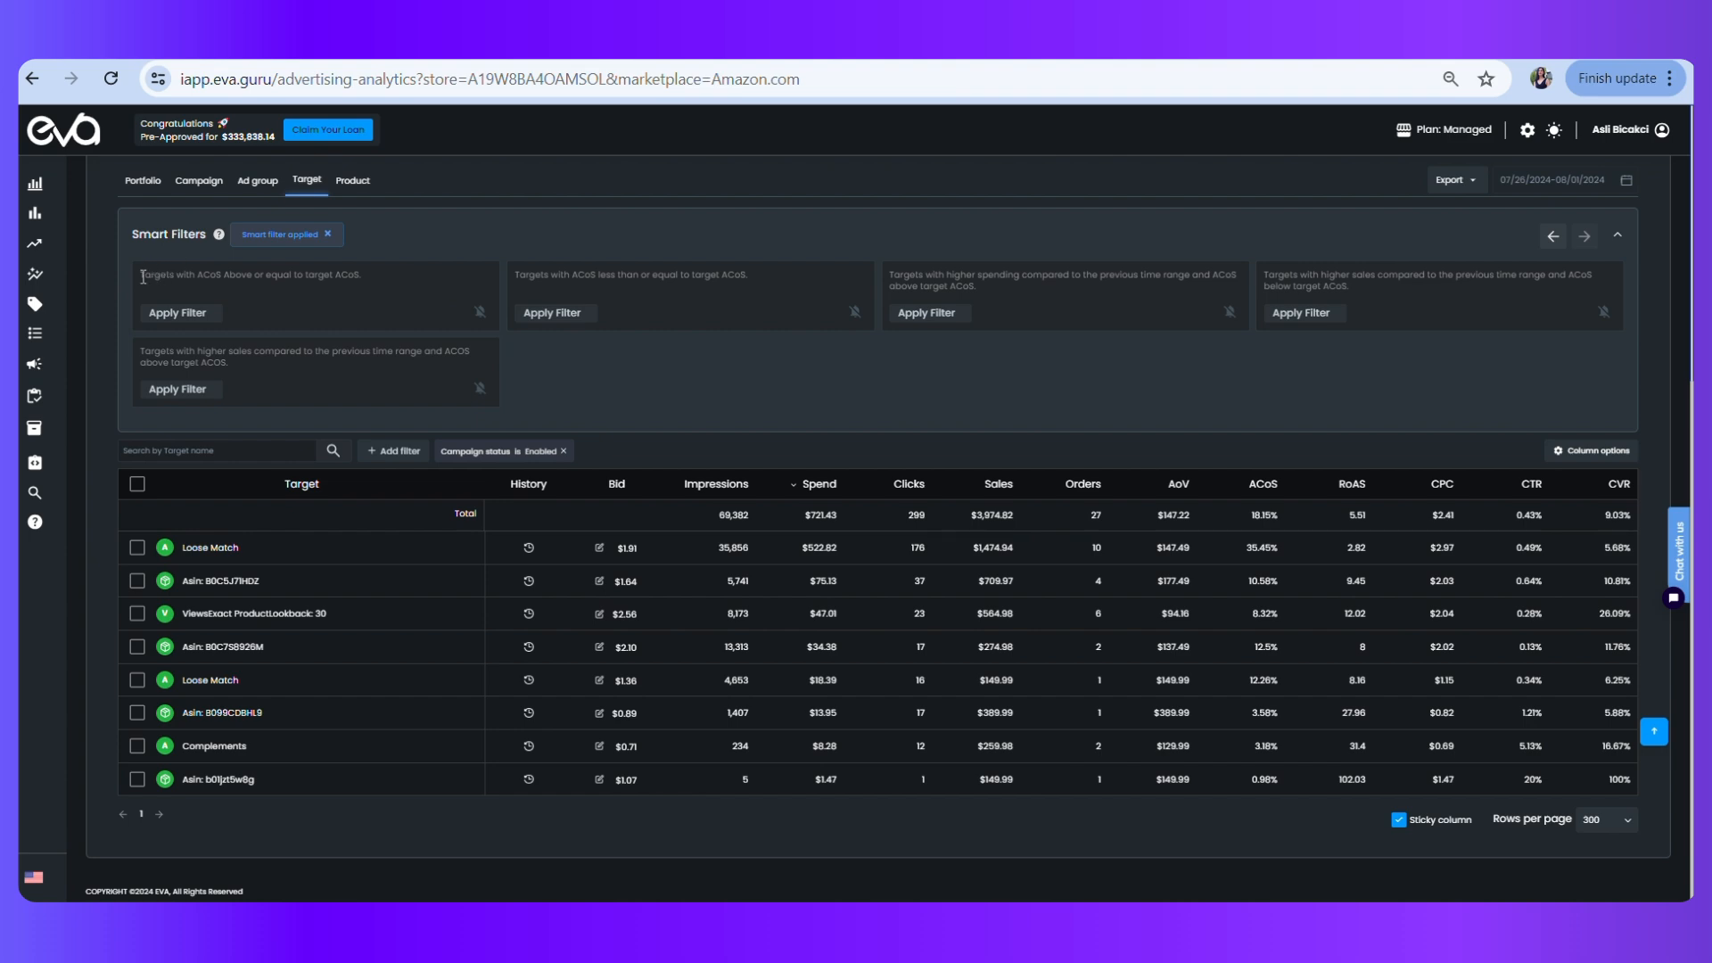
Use the second set of smart filters to list targets with ACoS above or equal to target ACoS, and check the listed target's ACoS
click(197, 316)
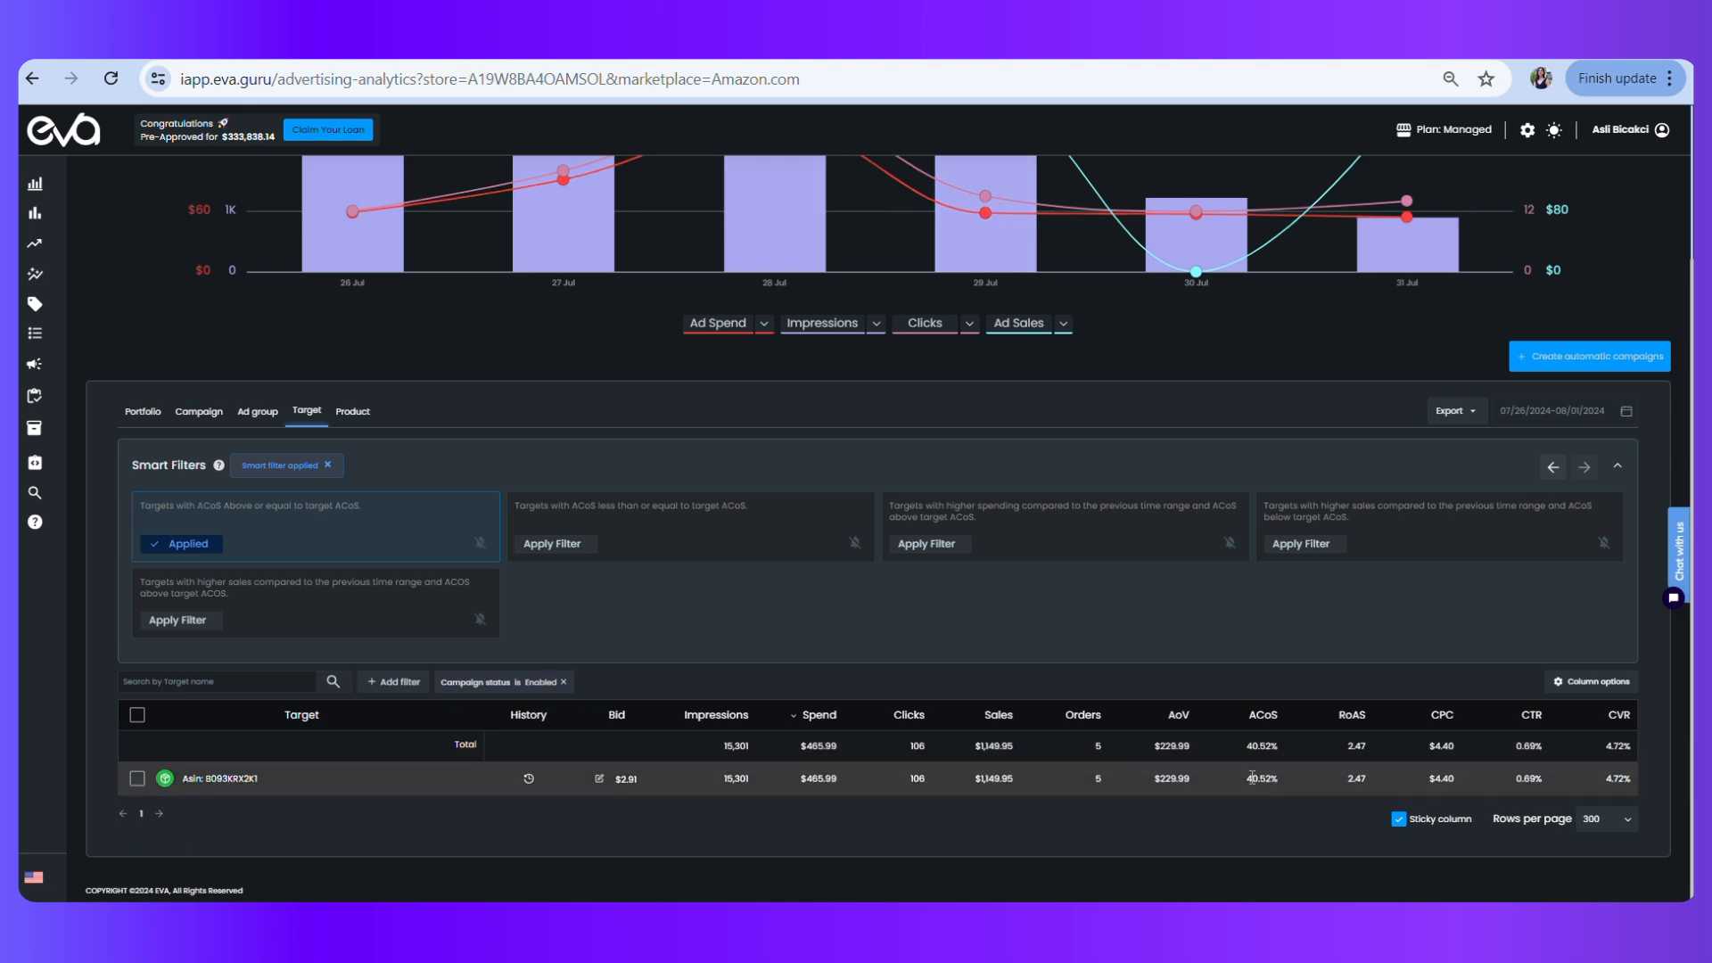
drag(1245, 773, 1334, 768)
mouse_move(30, 802)
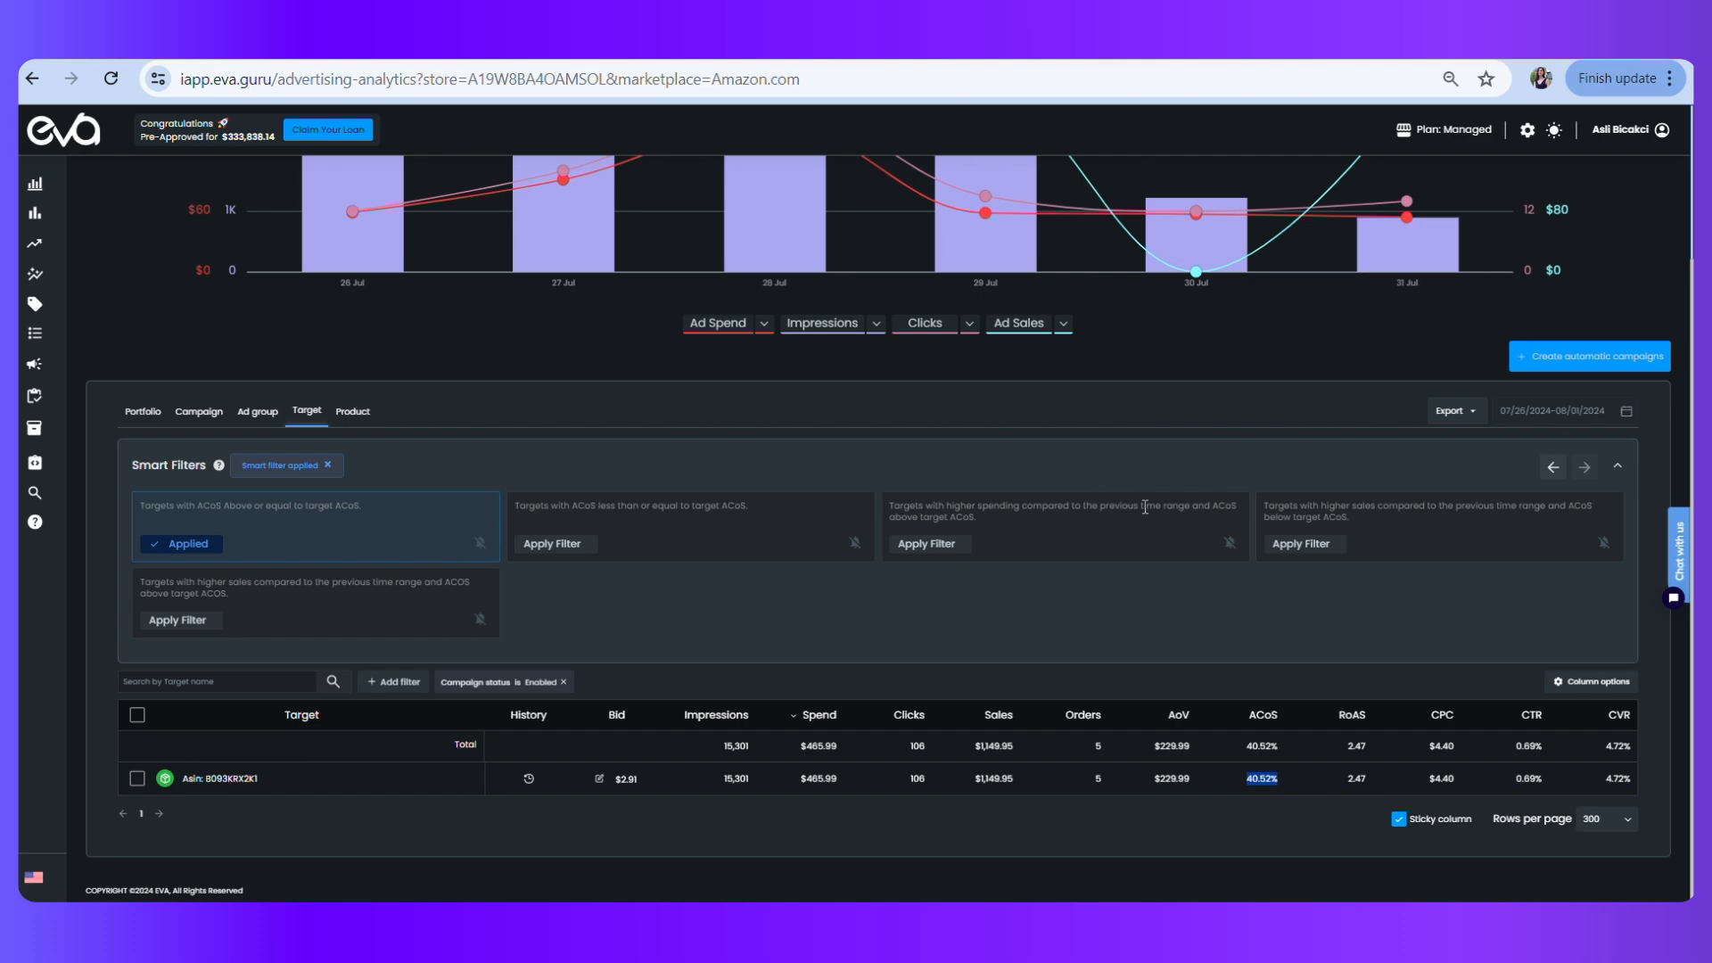
Check targets with higher spending than the previous range above target ACoS, and those with higher sales below target ACoS
click(908, 546)
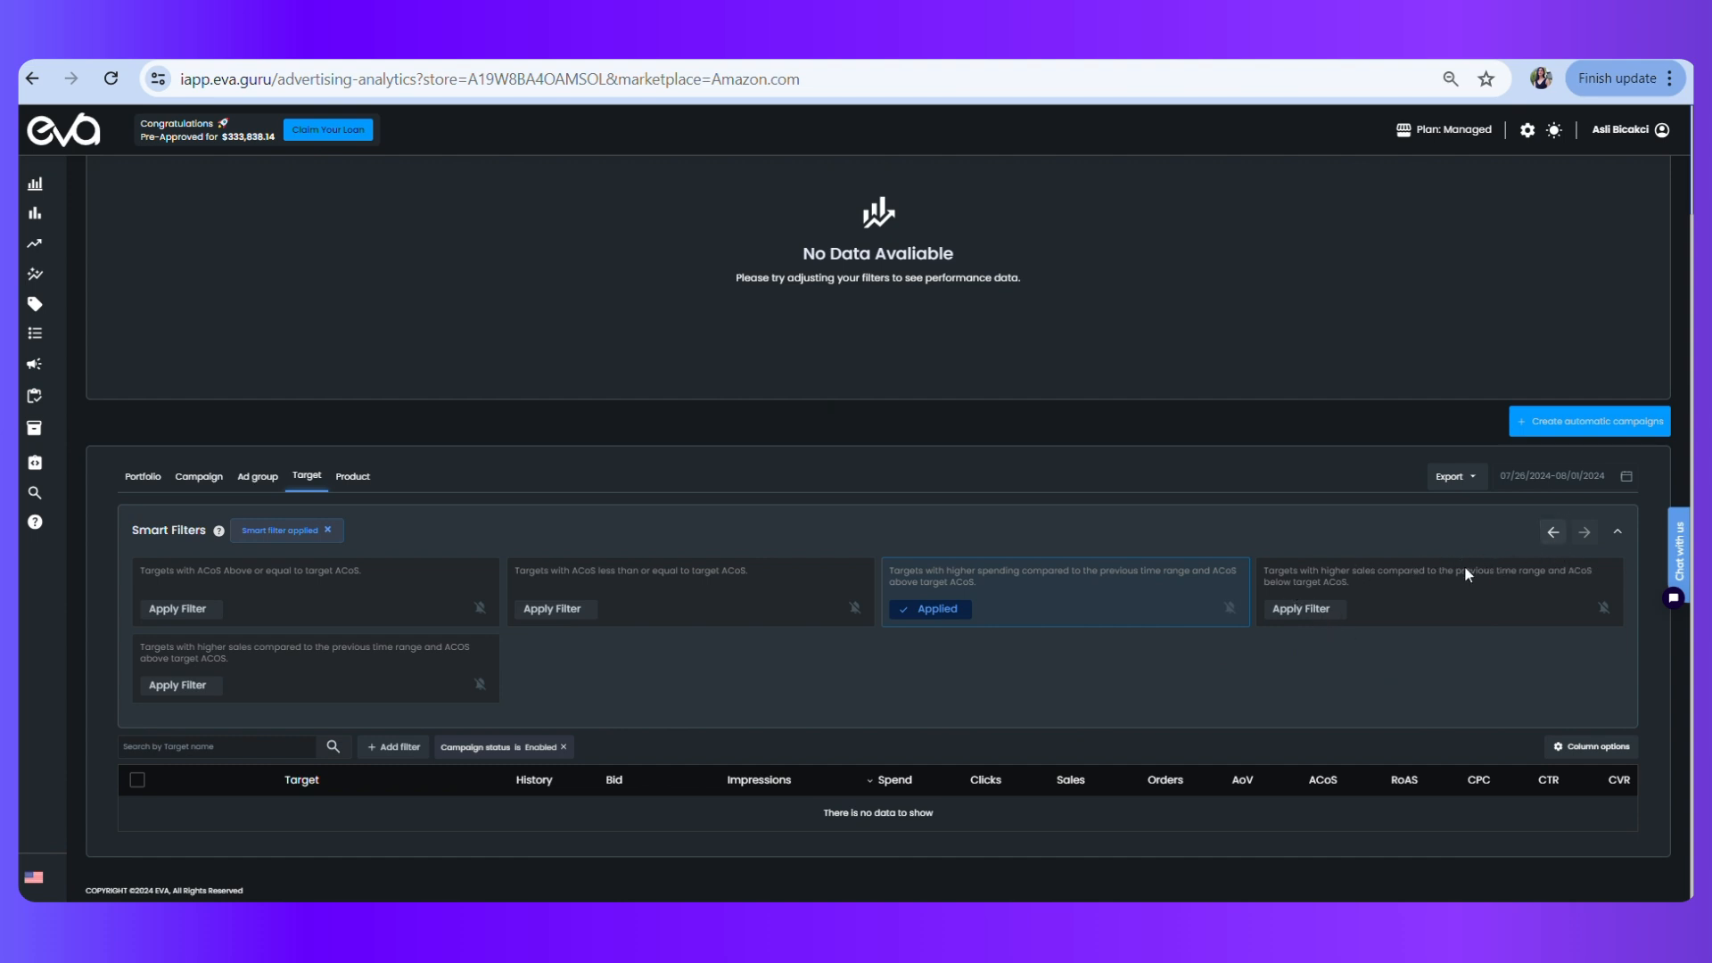
click(1327, 615)
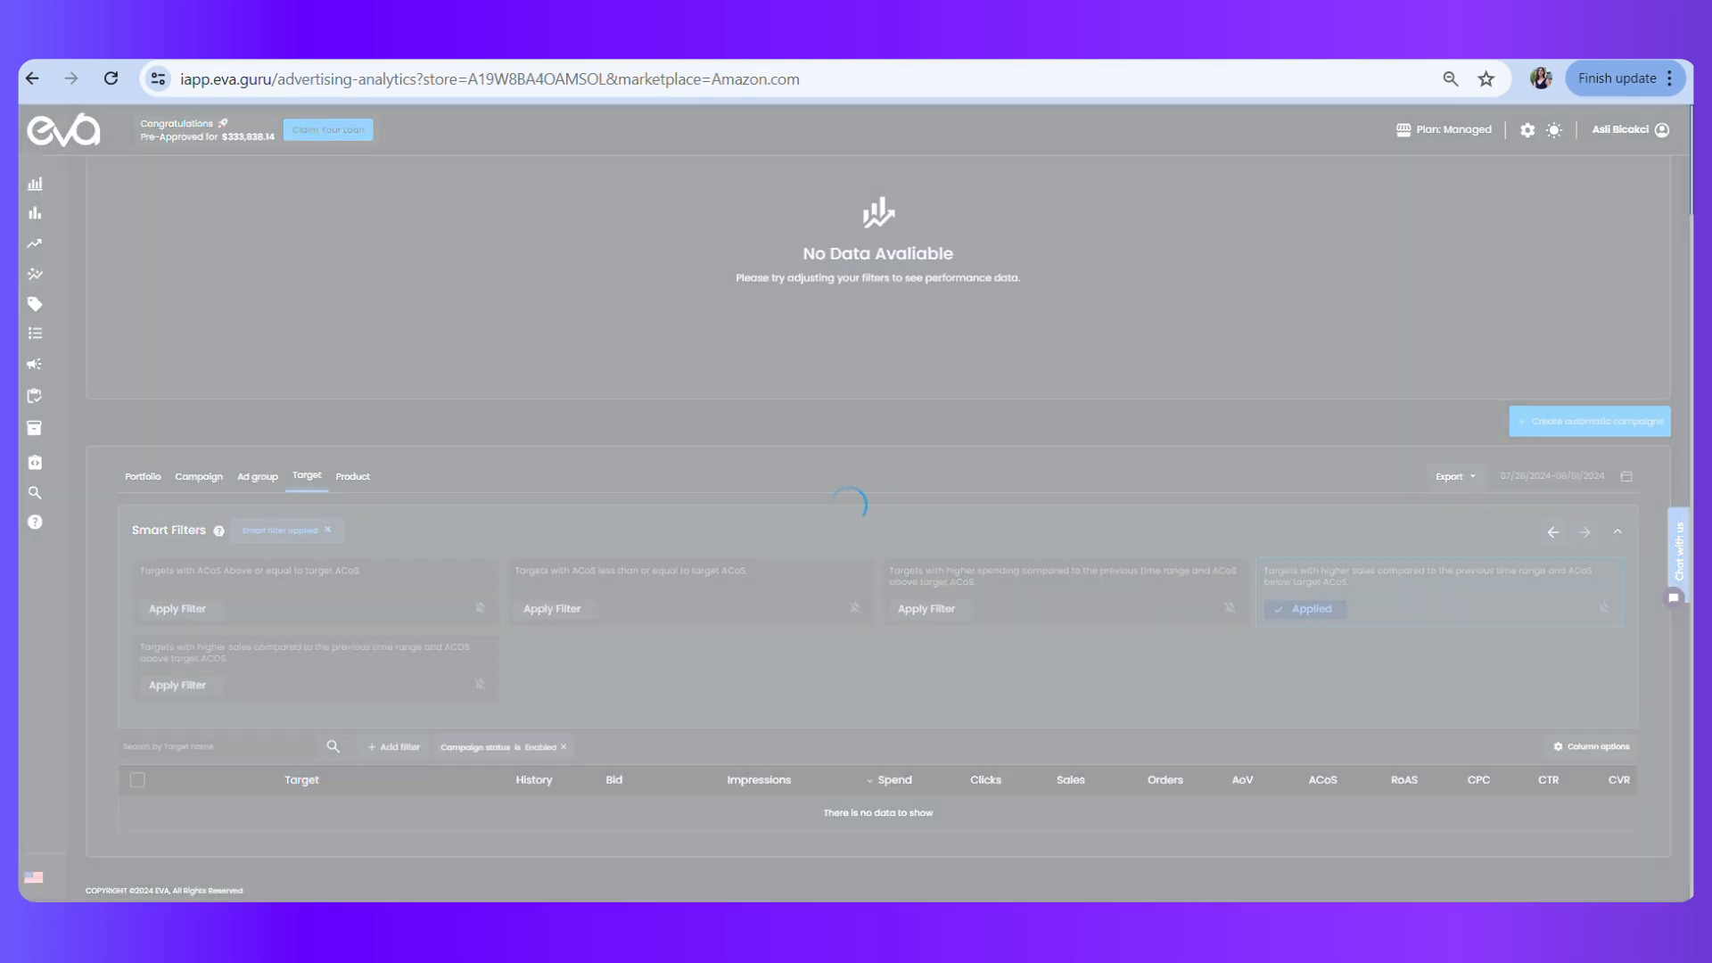
scroll(1078, 332, down, 2)
mouse_move(22, 814)
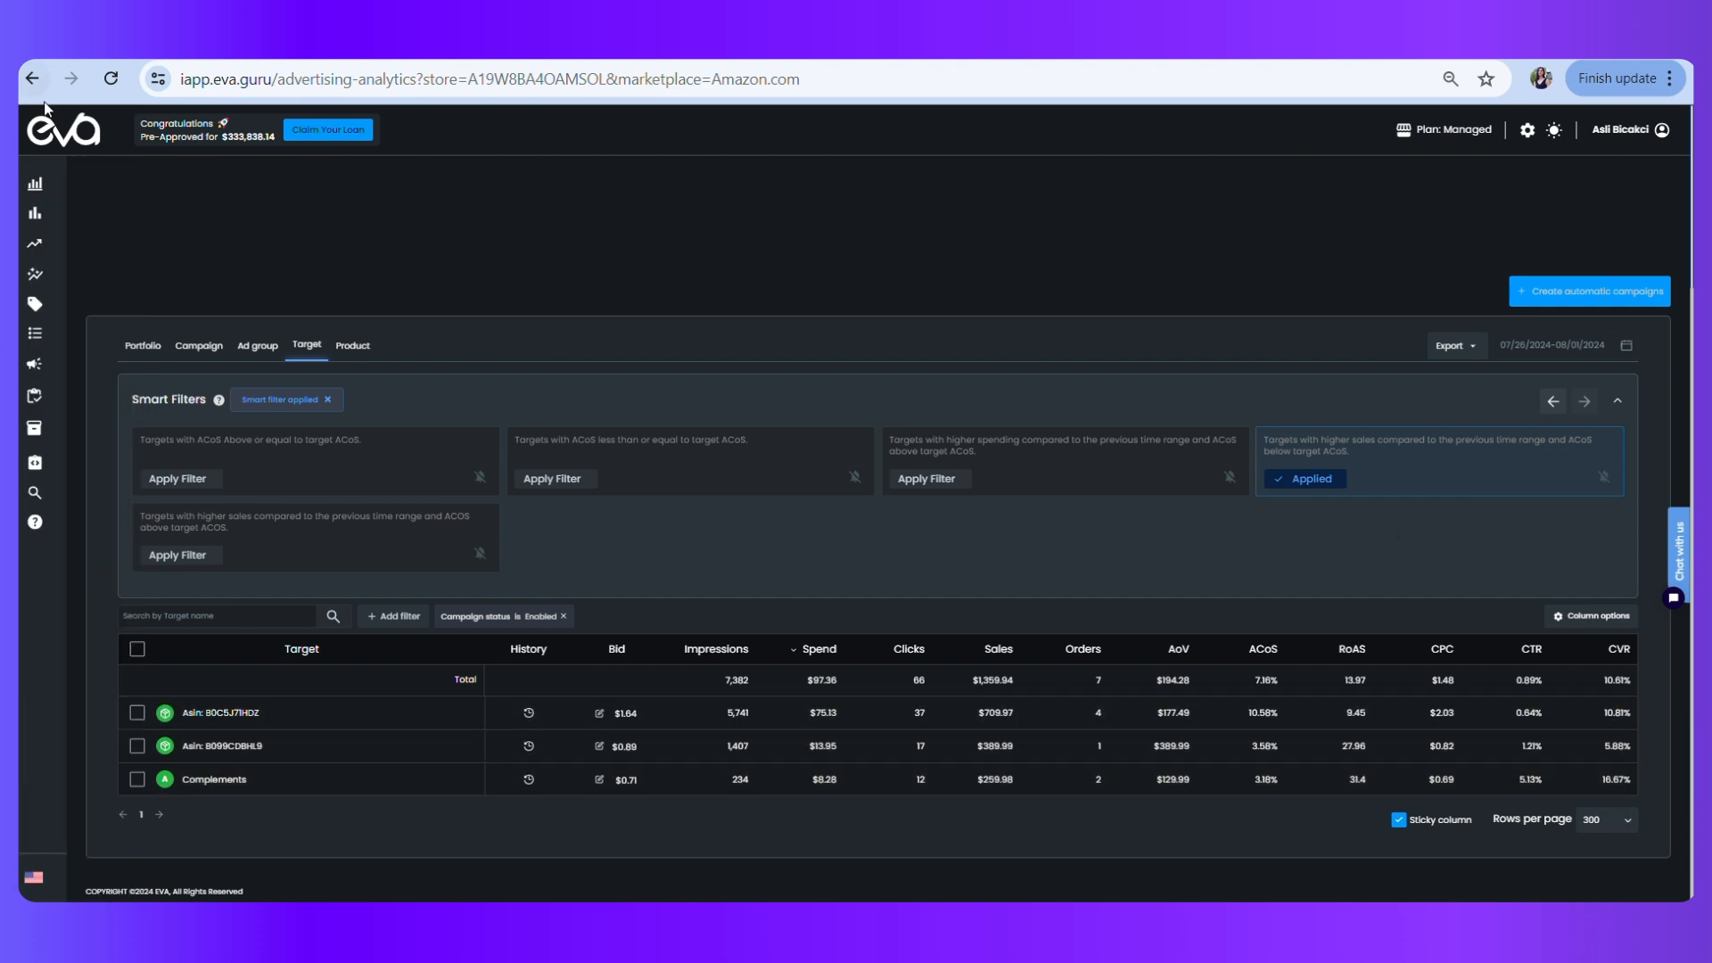
Apply the smart filter for higher sales than the previous time range above target ACoS, and return to the first set of smart filters
click(205, 556)
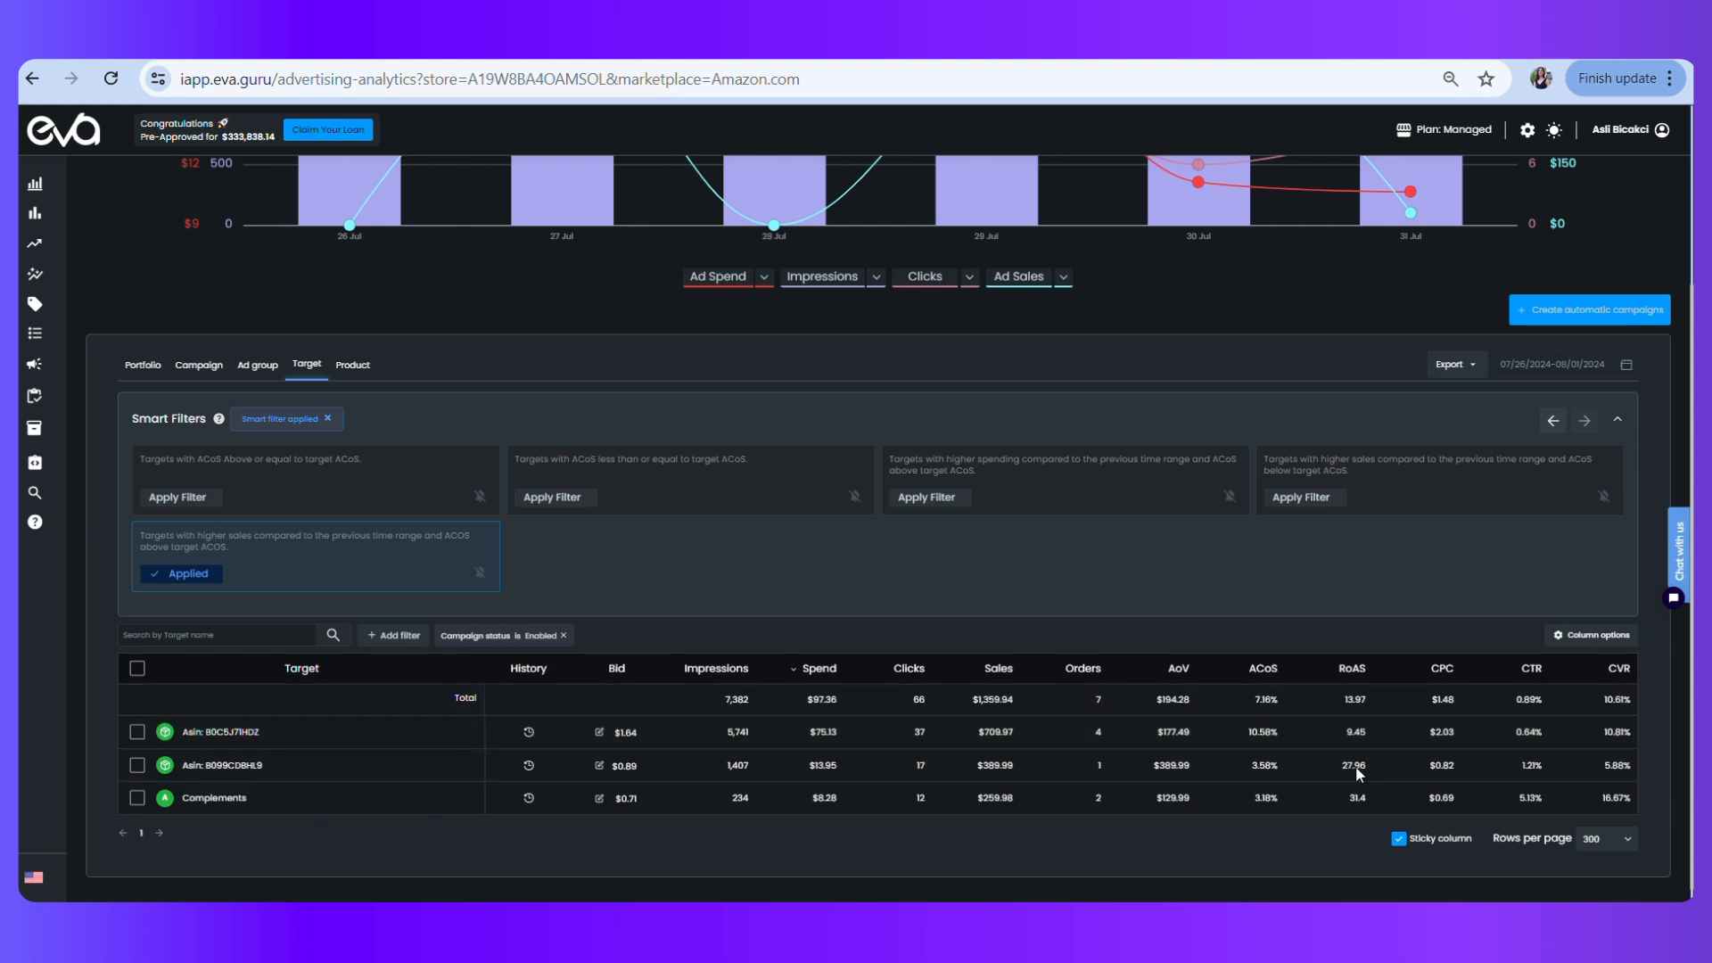
click(1553, 420)
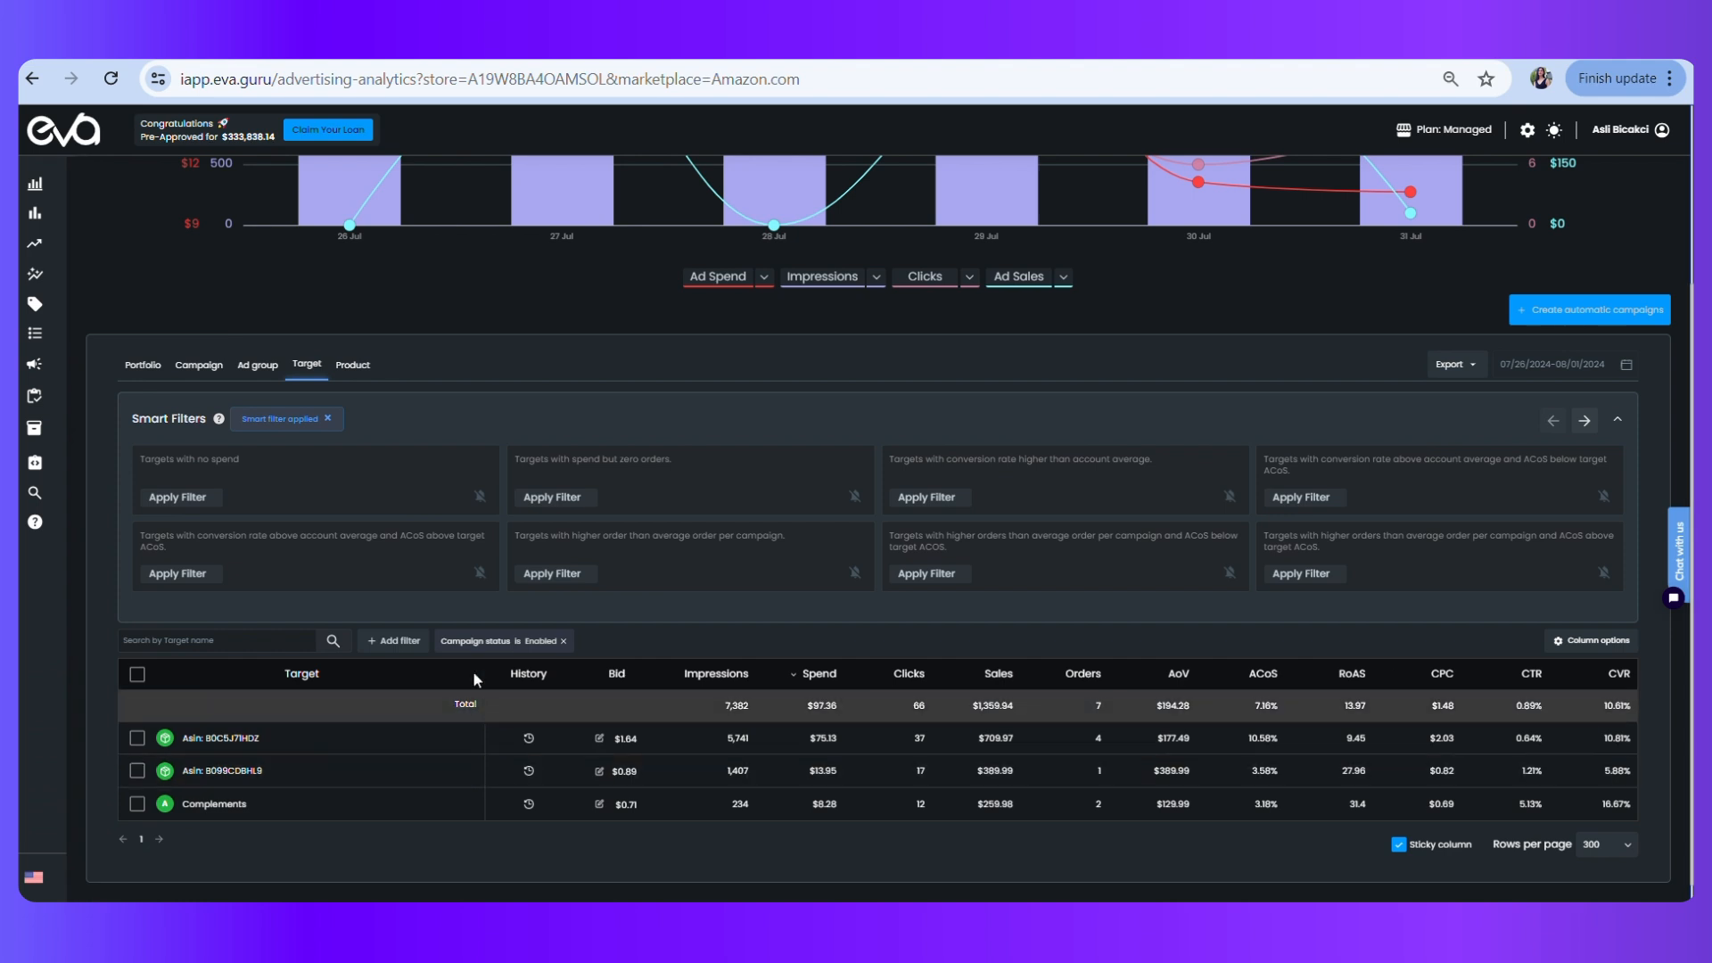